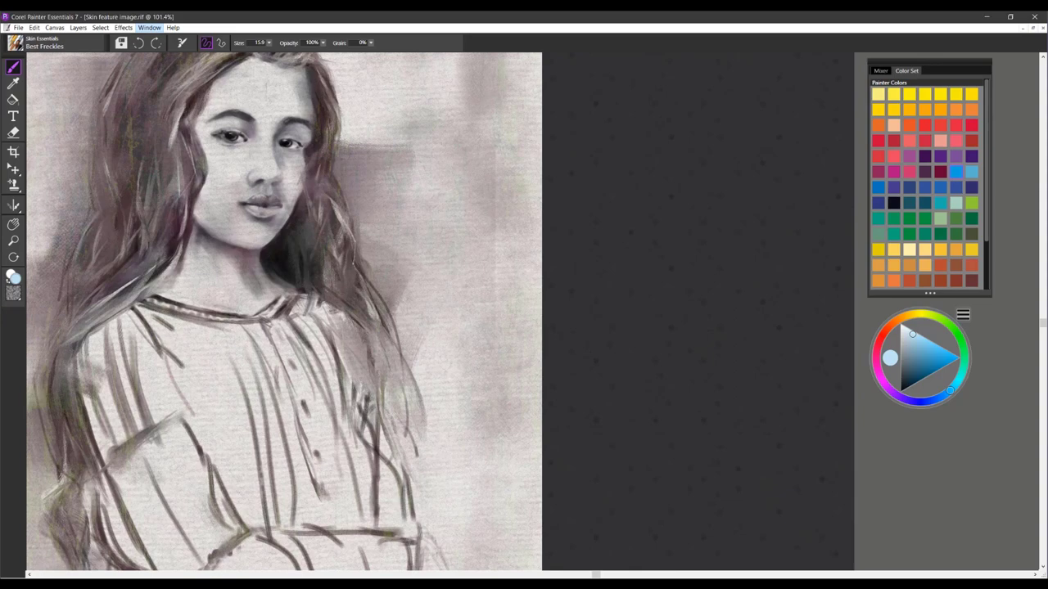
Place the Layers panel on the dark canvas area beside the portrait
left_click_drag(234, 101, 687, 136)
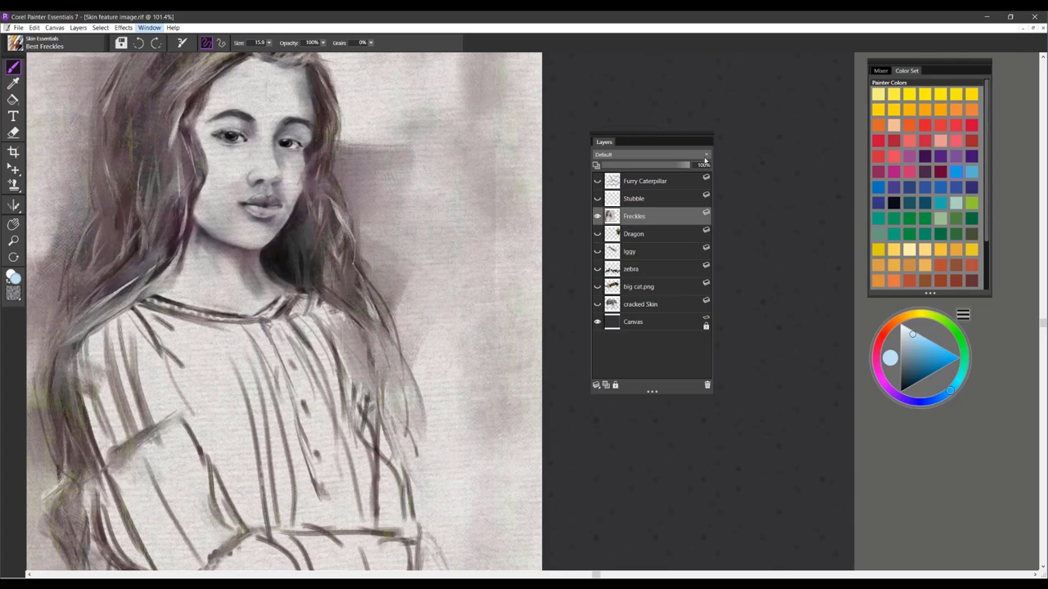
left_click_drag(674, 137, 658, 136)
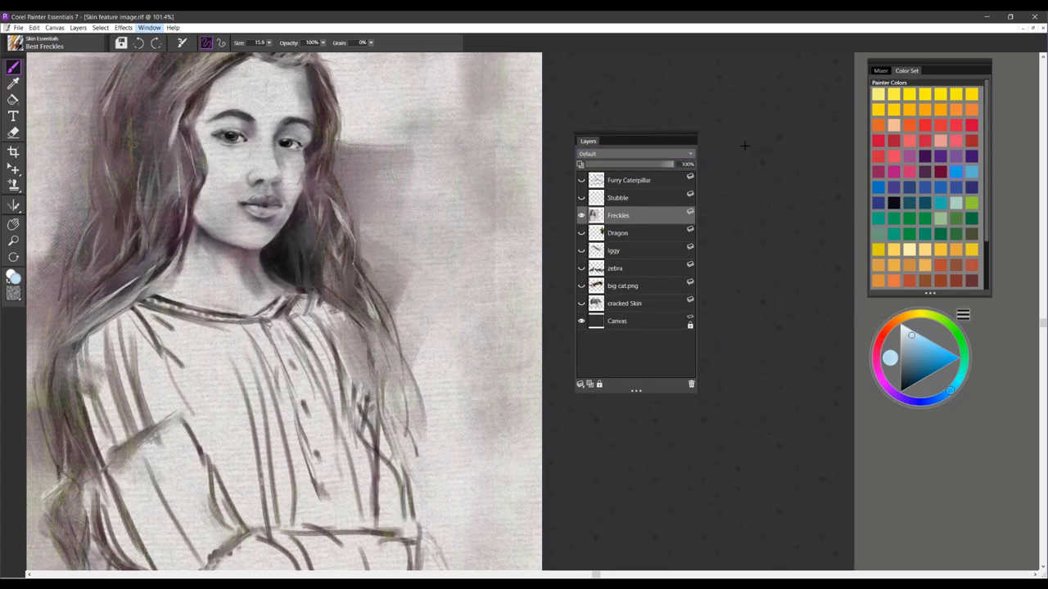
mouse_move(745, 146)
left_mouse_down()
mouse_move(789, 136)
mouse_move(775, 186)
left_mouse_up()
left_click(778, 213)
left_click_drag(776, 225, 755, 408)
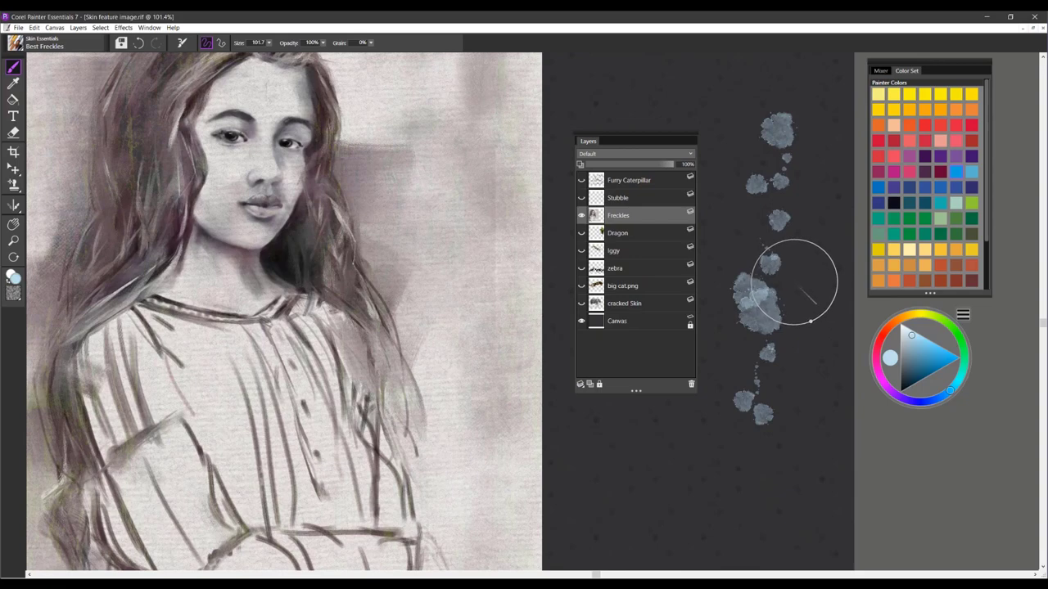
key("ctrl+z")
key("ctrl+z")
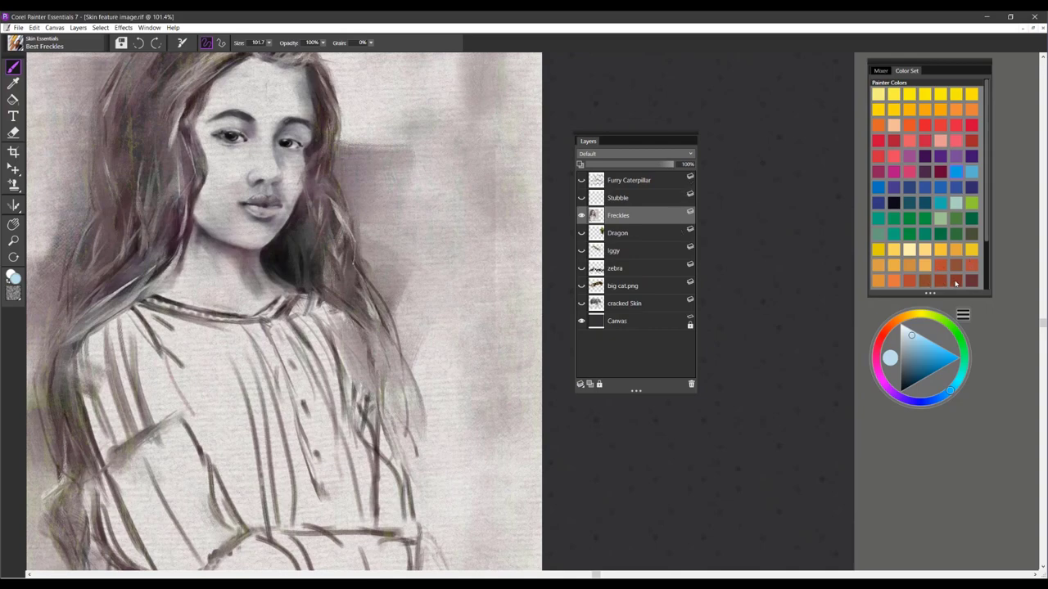
Choose a reddish-orange brush colour, reduce the brush size and add a new layer above the Freckles layer
left_click(943, 268)
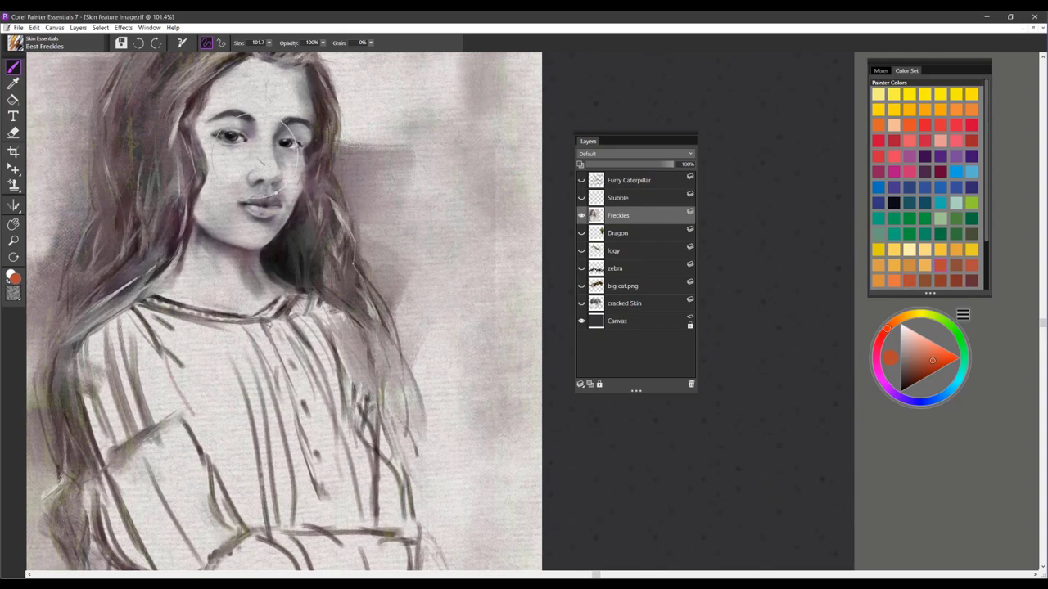
left_click_drag(296, 148, 324, 148)
left_click(590, 384)
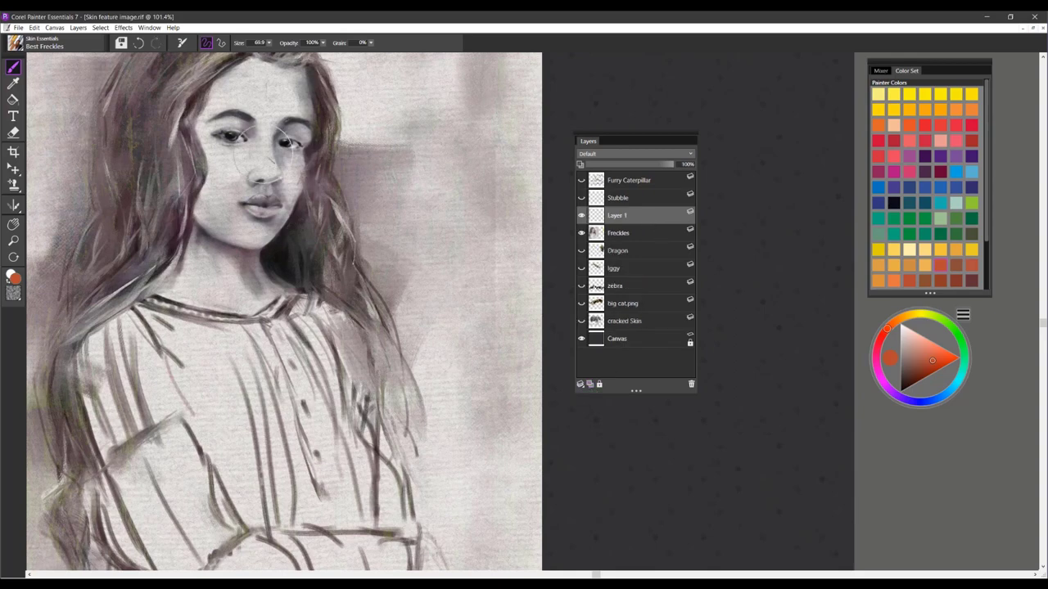
Dab reddish-orange freckles across the girl's nose and both cheeks with the Best Freckles brush at size 21.8
left_click(239, 159)
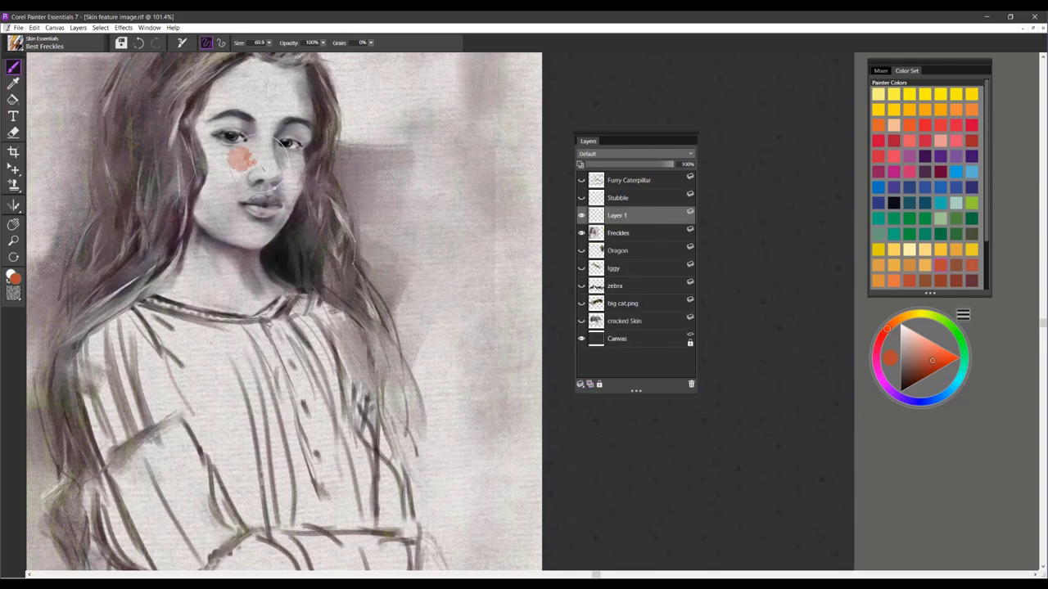
key("ctrl+z")
left_click_drag(253, 162, 245, 162)
left_click(247, 162)
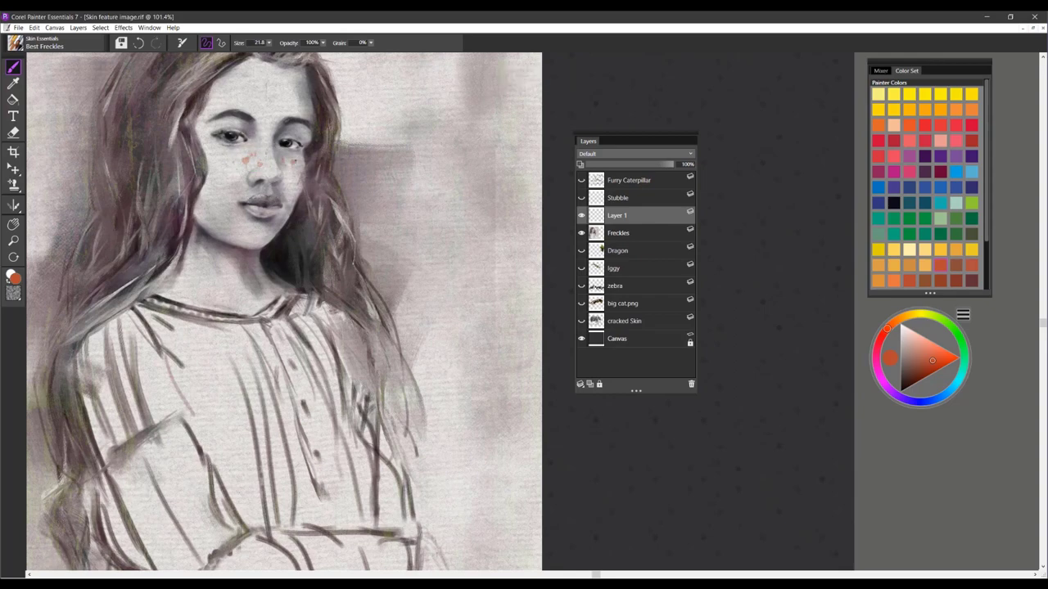
left_click(294, 160)
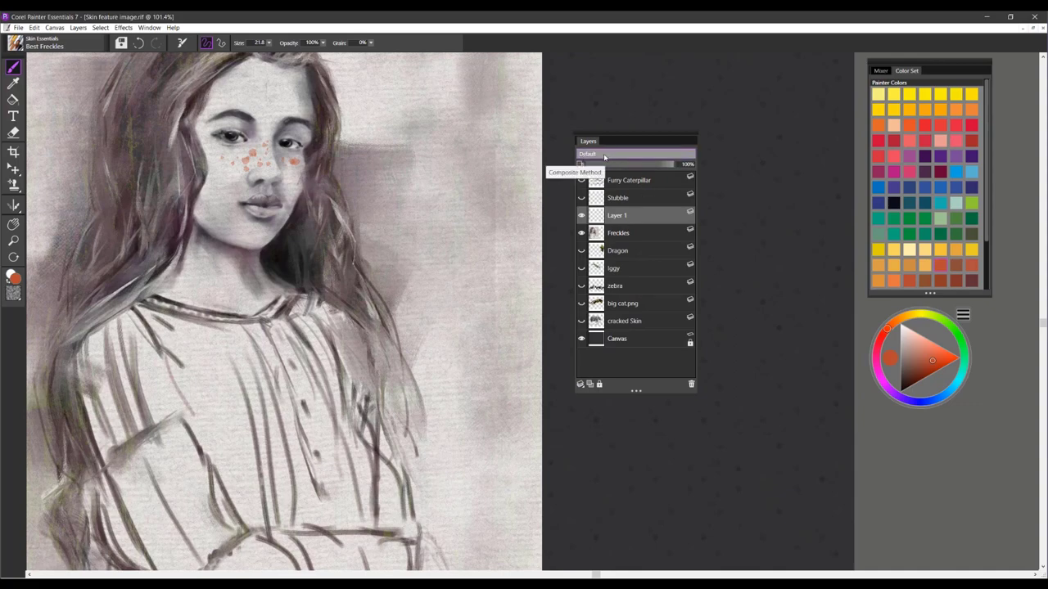
Blend the new freckle layer with Multiply at 45% opacity and soften the freckles on the cheek with the Eraser
left_click(617, 156)
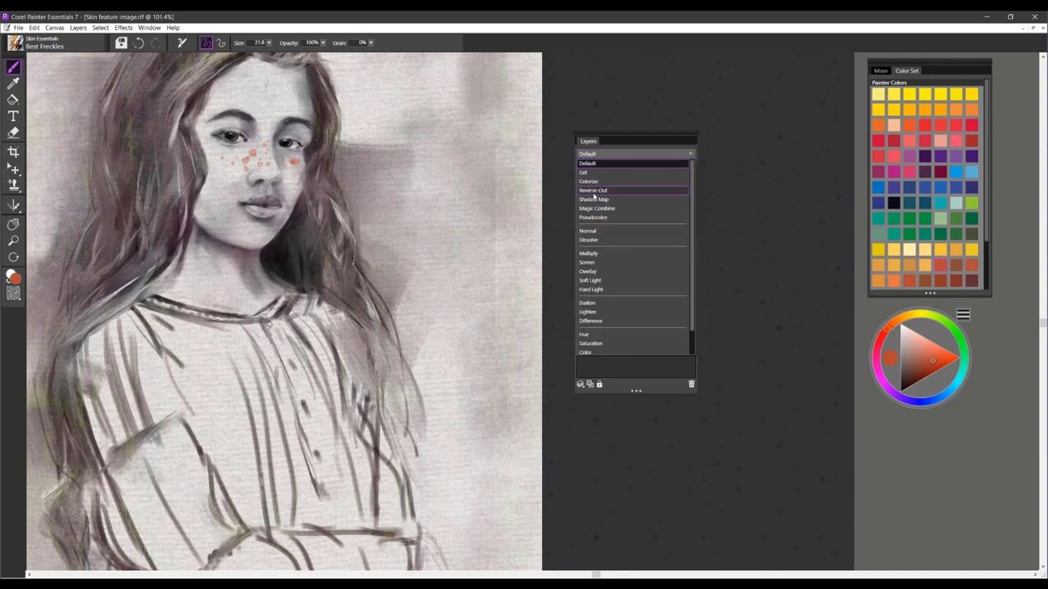
left_click(590, 254)
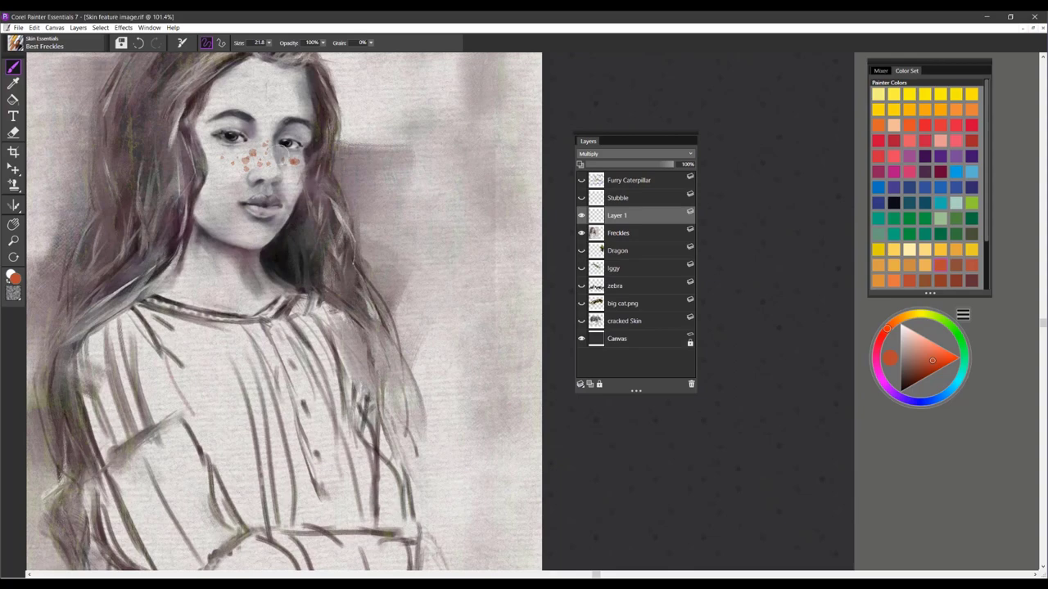
left_click_drag(667, 165, 626, 166)
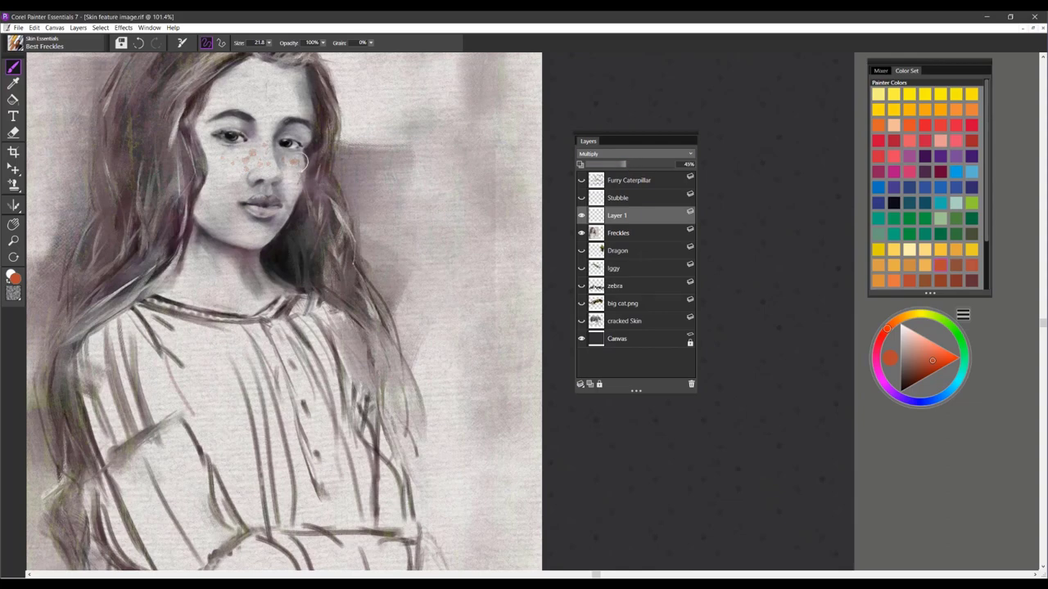
left_click(13, 132)
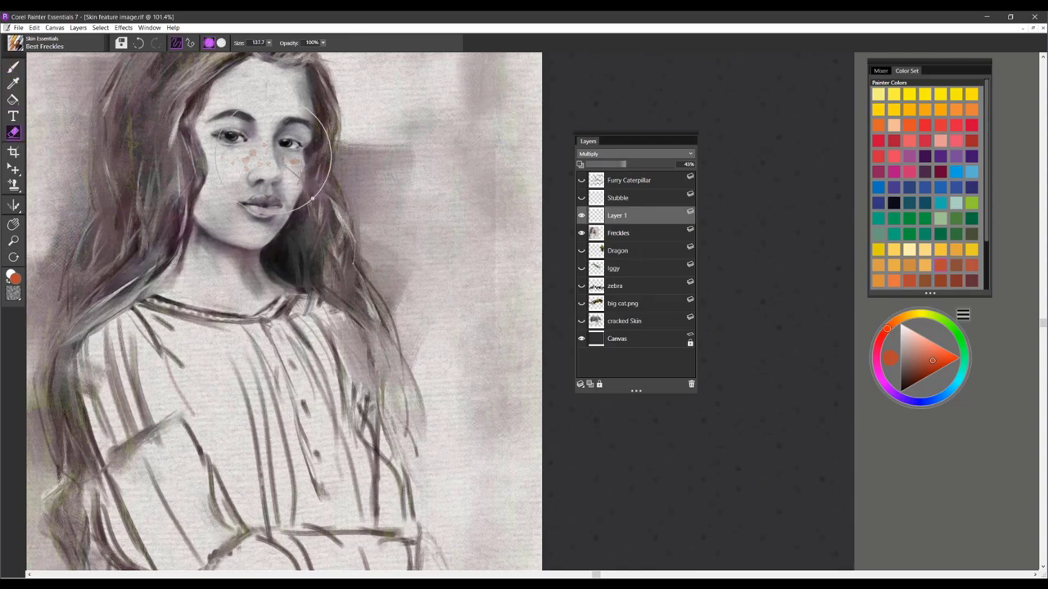
left_click_drag(304, 174, 305, 177)
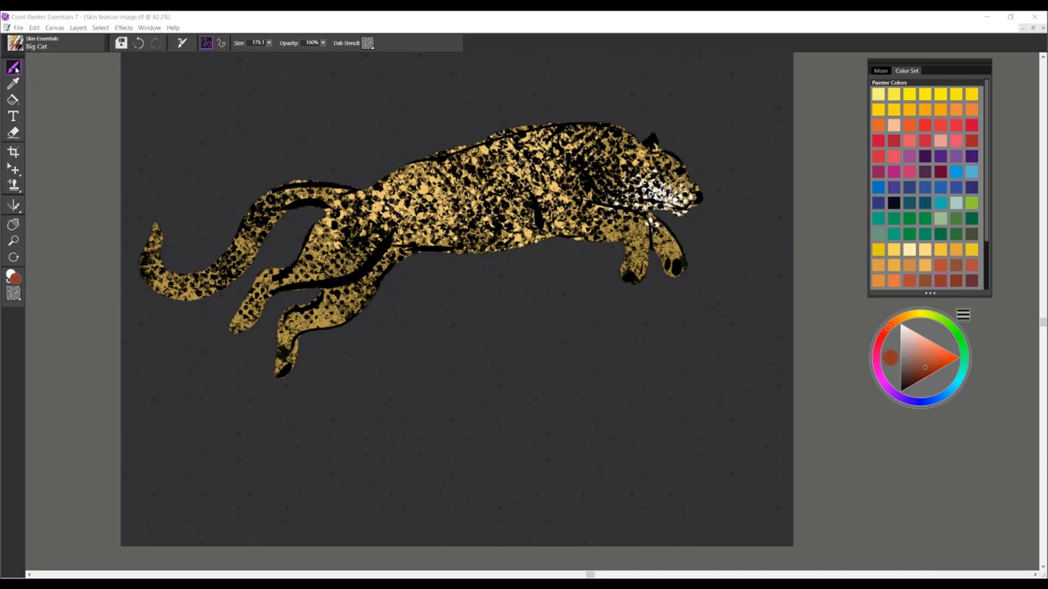
Paint rust-red fur texture patches below the leaping cat with the Big Cat brush
left_click(14, 69)
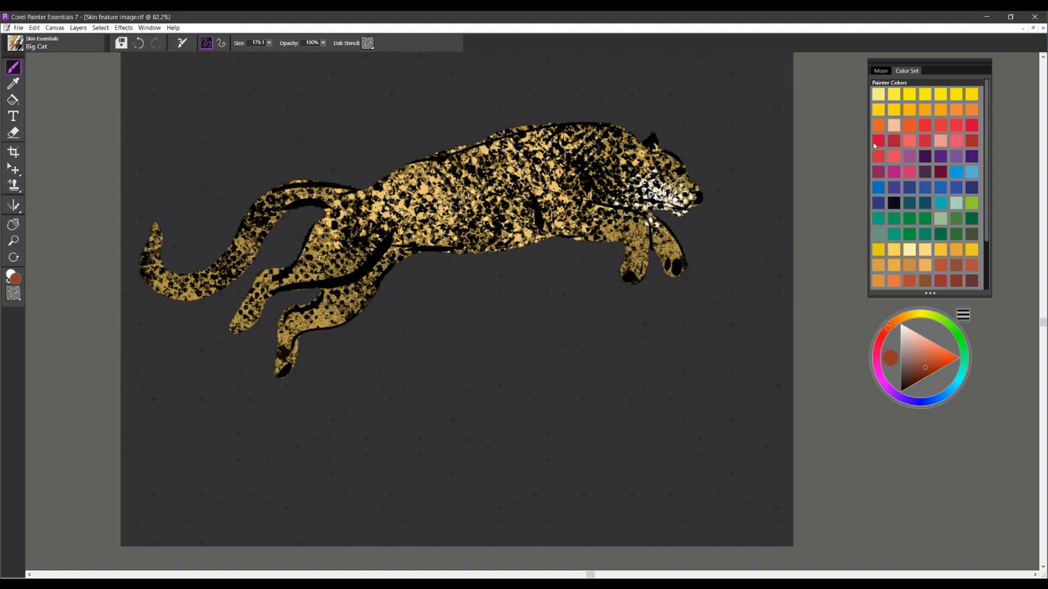
left_click(467, 346)
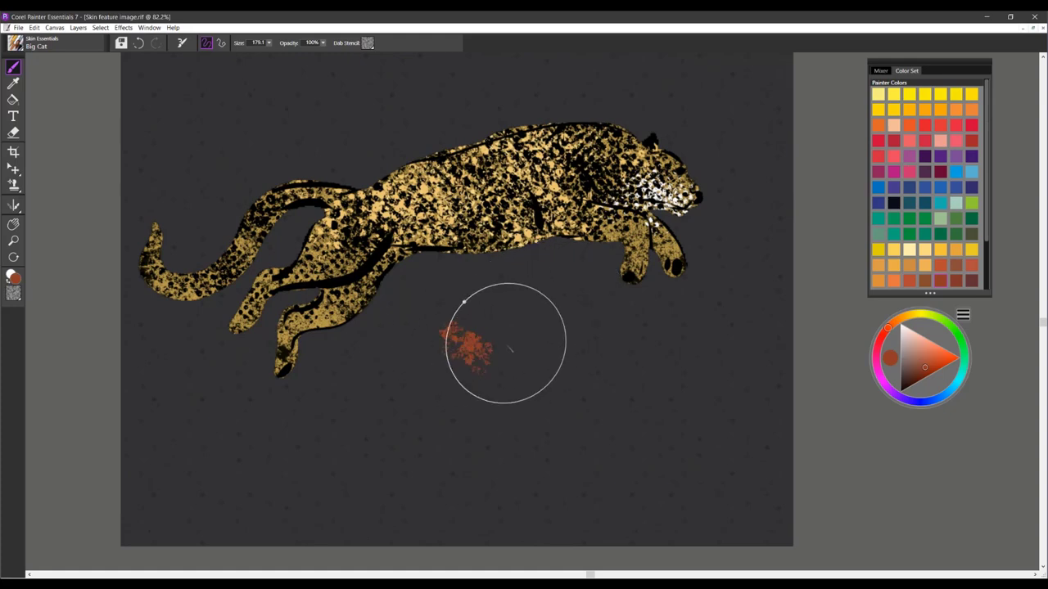
mouse_move(505, 343)
left_mouse_down()
mouse_move(512, 319)
mouse_move(575, 327)
mouse_move(570, 310)
mouse_move(585, 298)
mouse_move(611, 351)
mouse_move(632, 352)
mouse_move(656, 379)
mouse_move(591, 378)
mouse_move(644, 344)
mouse_move(713, 378)
left_mouse_up()
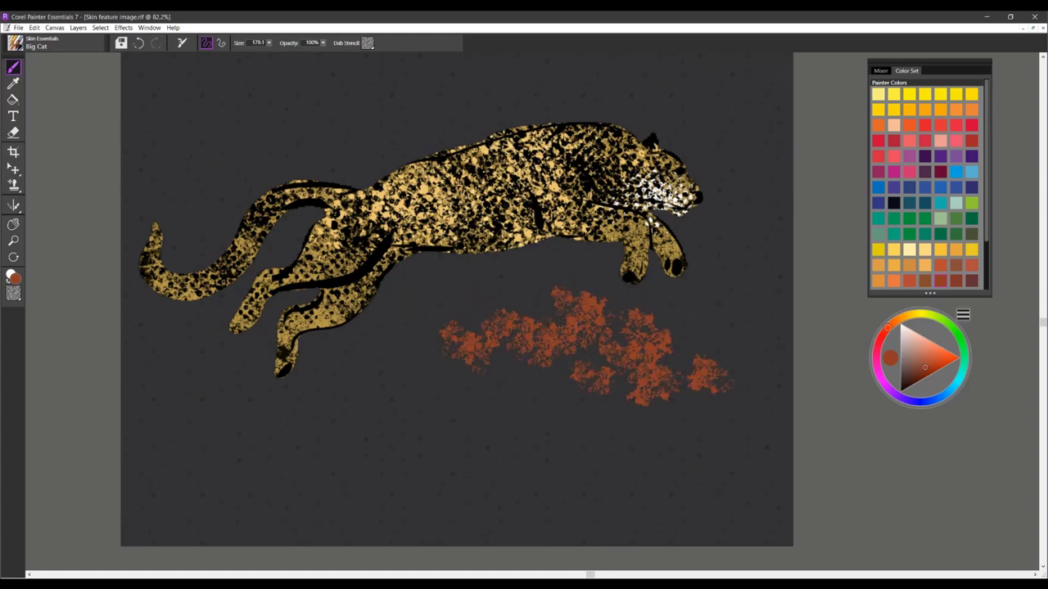
Choose a different paper texture and paint more rust-red patches below the cat with it
left_click(13, 293)
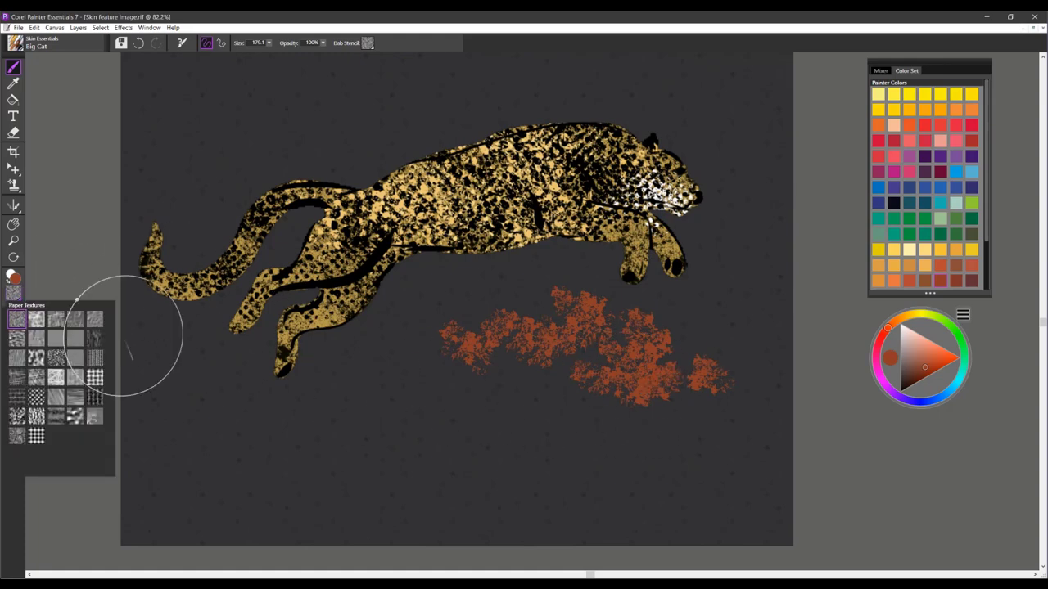
left_click(95, 358)
mouse_move(316, 413)
left_mouse_down()
mouse_move(383, 414)
mouse_move(385, 393)
mouse_move(429, 427)
mouse_move(454, 427)
left_mouse_up()
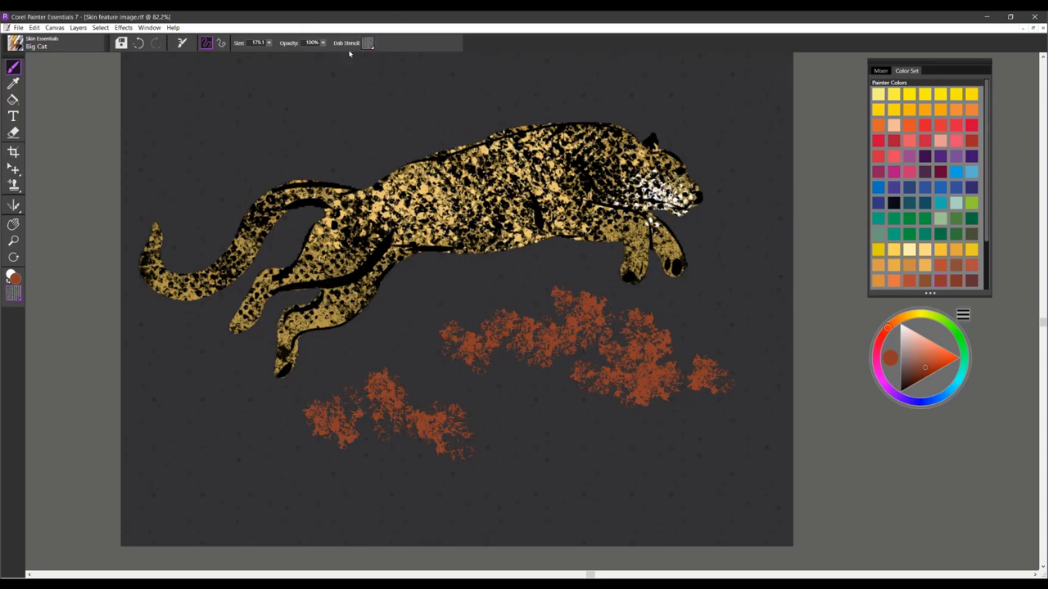
left_click_drag(481, 352, 485, 386)
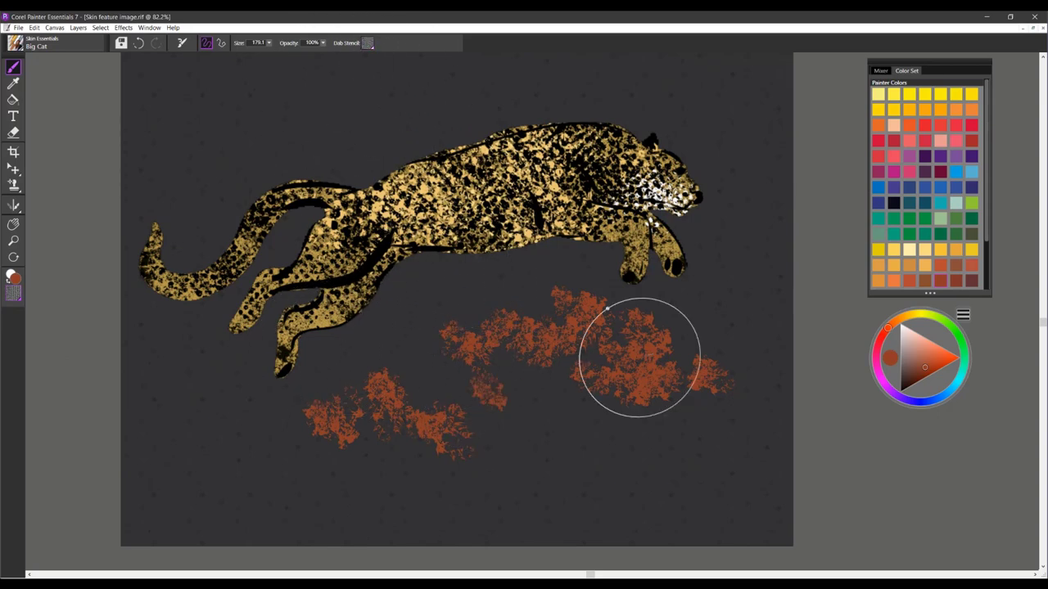
left_click_drag(605, 328, 528, 402)
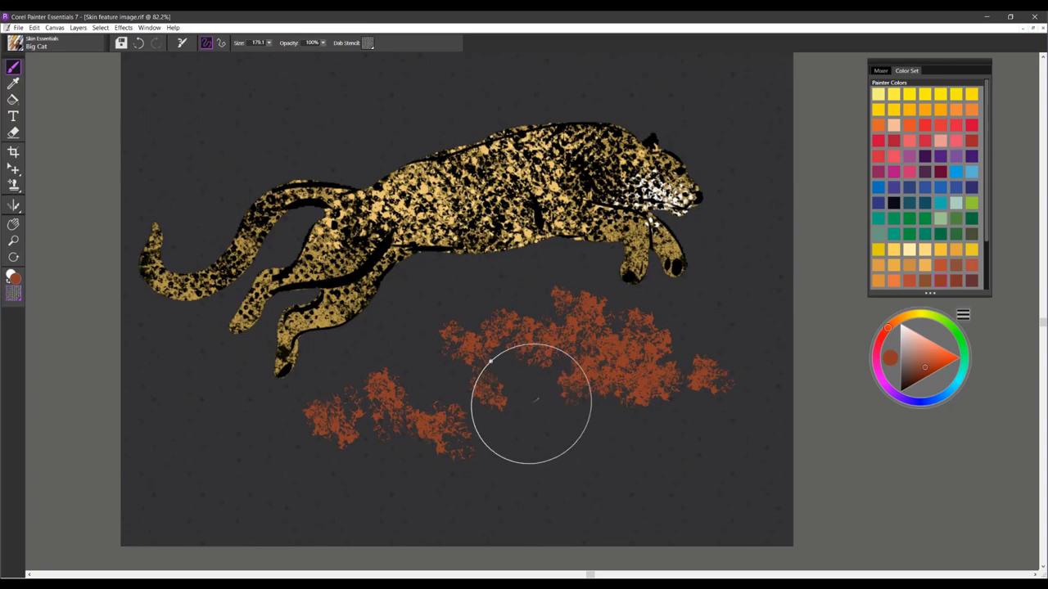
Pick a pale cream-yellow and paint highlights over the rust-red patches and the middle of the cat's body
left_click(912, 250)
mouse_move(613, 360)
left_mouse_down()
mouse_move(636, 386)
mouse_move(655, 385)
mouse_move(563, 356)
left_mouse_up()
left_click_drag(523, 311, 532, 319)
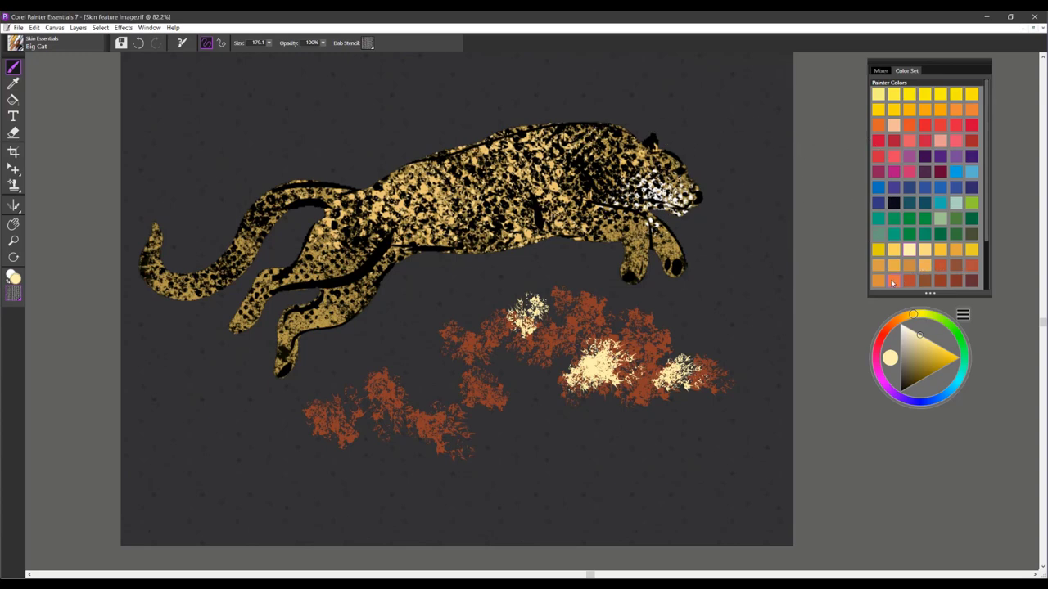
mouse_move(483, 186)
left_mouse_down()
mouse_move(479, 153)
mouse_move(491, 153)
left_mouse_up()
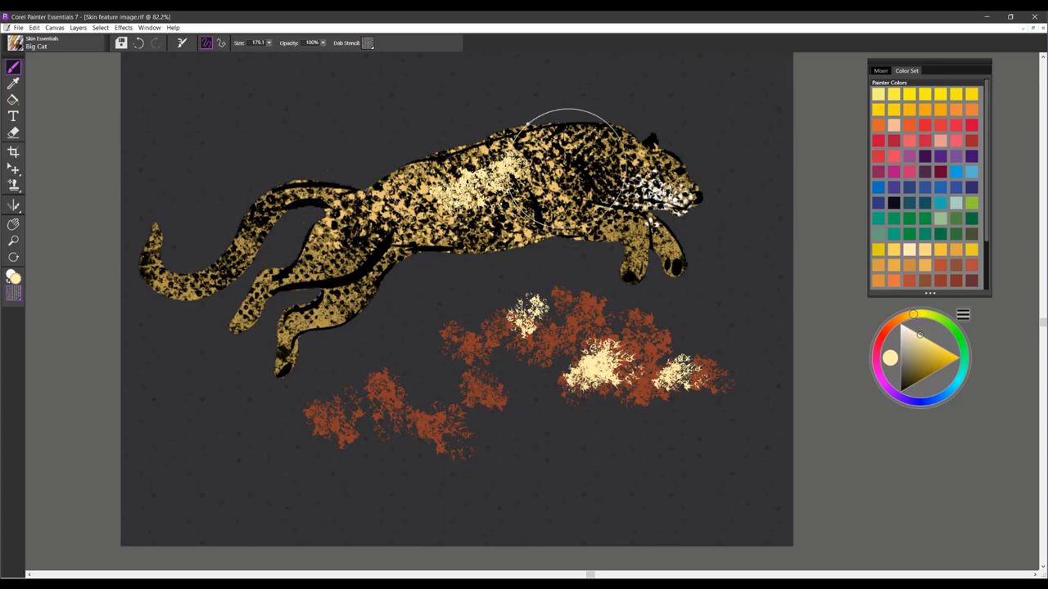
Dab separate cream-yellow texture spots around and beneath the rust-red patches
left_click(448, 374)
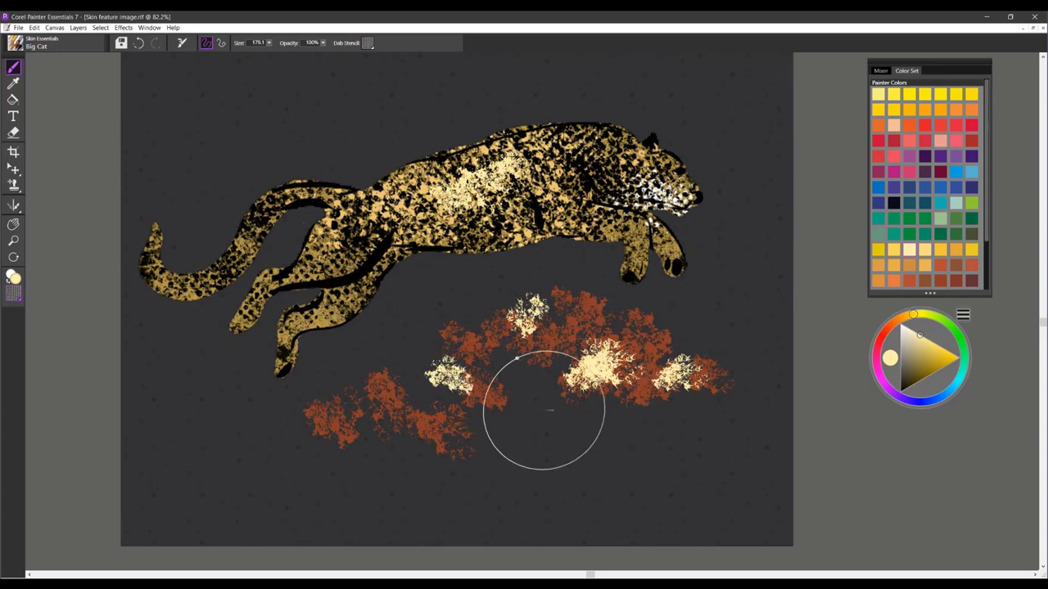
left_click(532, 401)
left_click(573, 438)
left_click(634, 428)
left_click(675, 438)
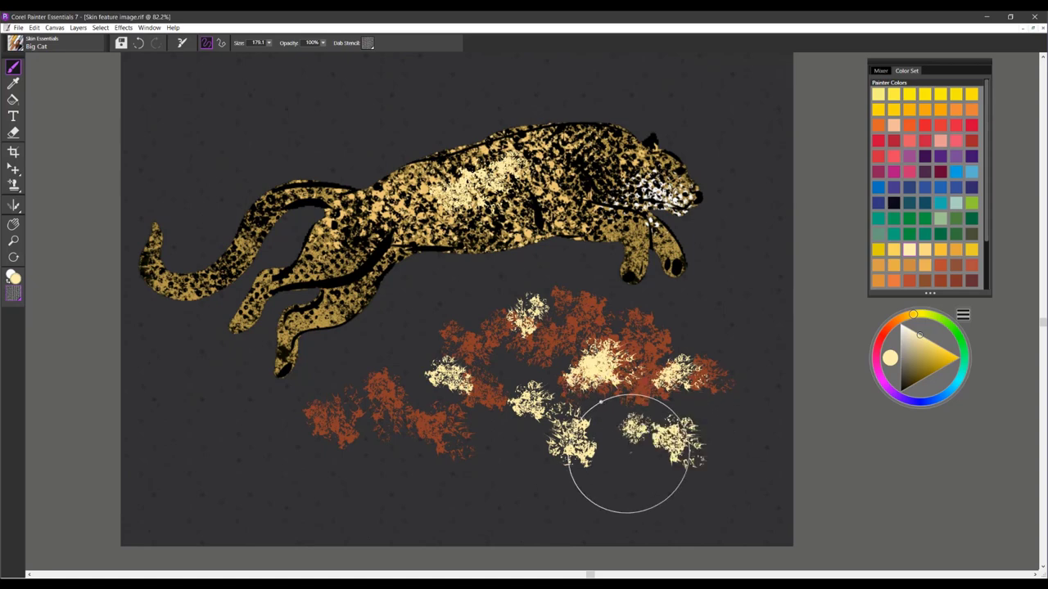
left_click(650, 450)
left_click(723, 442)
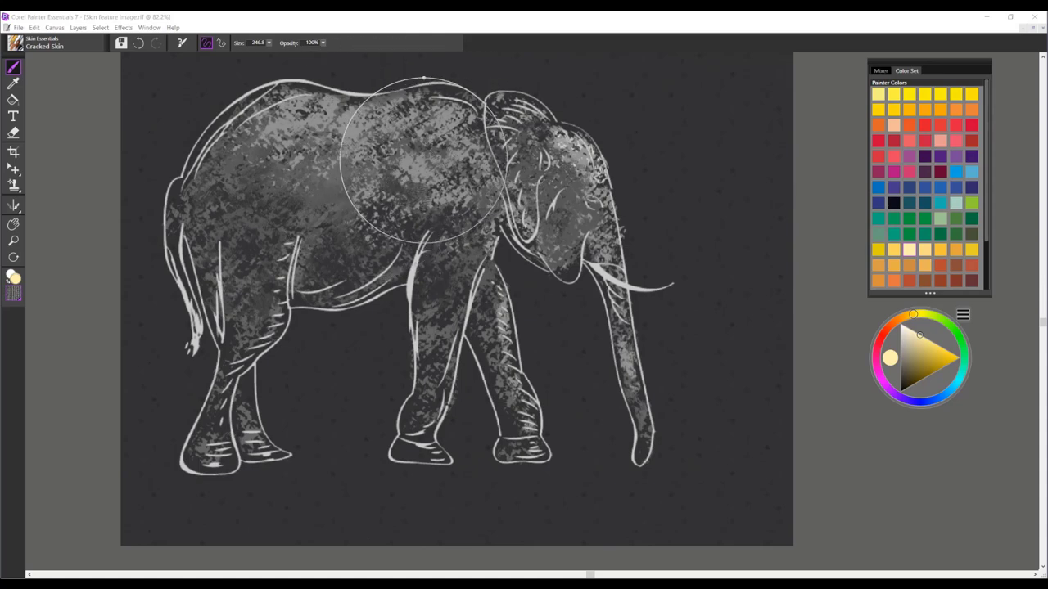
Sample a grey from the elephant's back and paint crack lines on its flank with the Cracked Skin brush
left_click(356, 127, "alt")
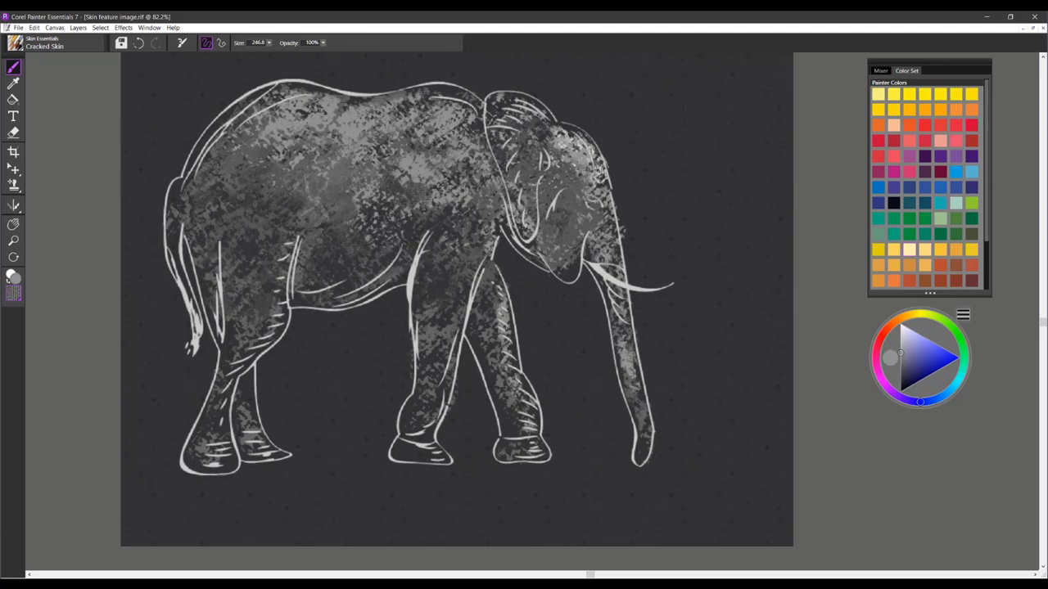
mouse_move(357, 190)
left_mouse_down()
mouse_move(347, 214)
mouse_move(280, 195)
mouse_move(294, 225)
mouse_move(329, 210)
left_mouse_up()
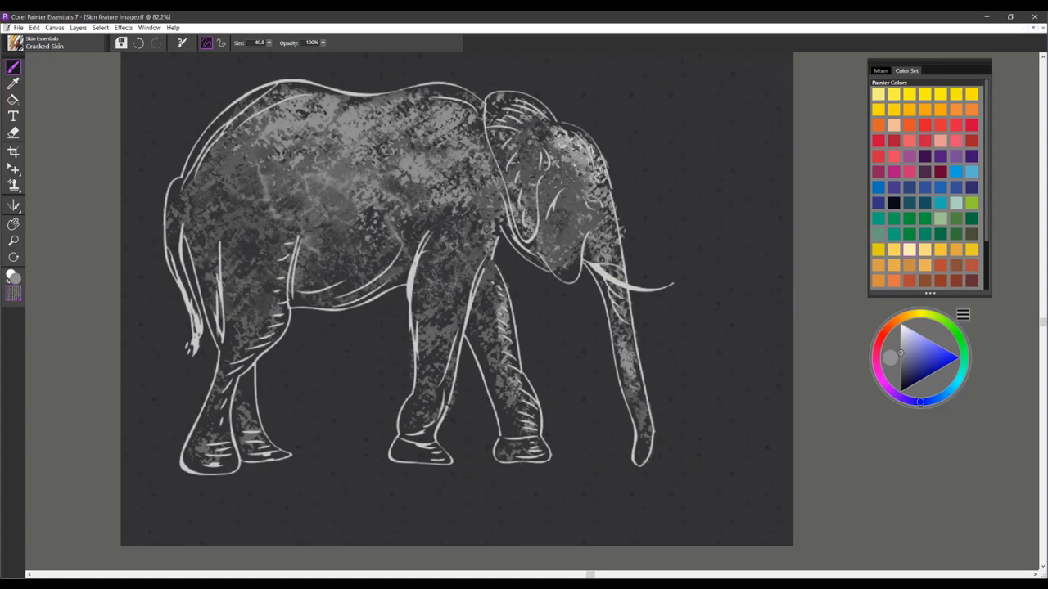
Enlarge the Cracked Skin brush to 129.2 and paint a cluster of grey cracks in the empty area beyond the elephant's head
scroll(455, 212, "up", 2)
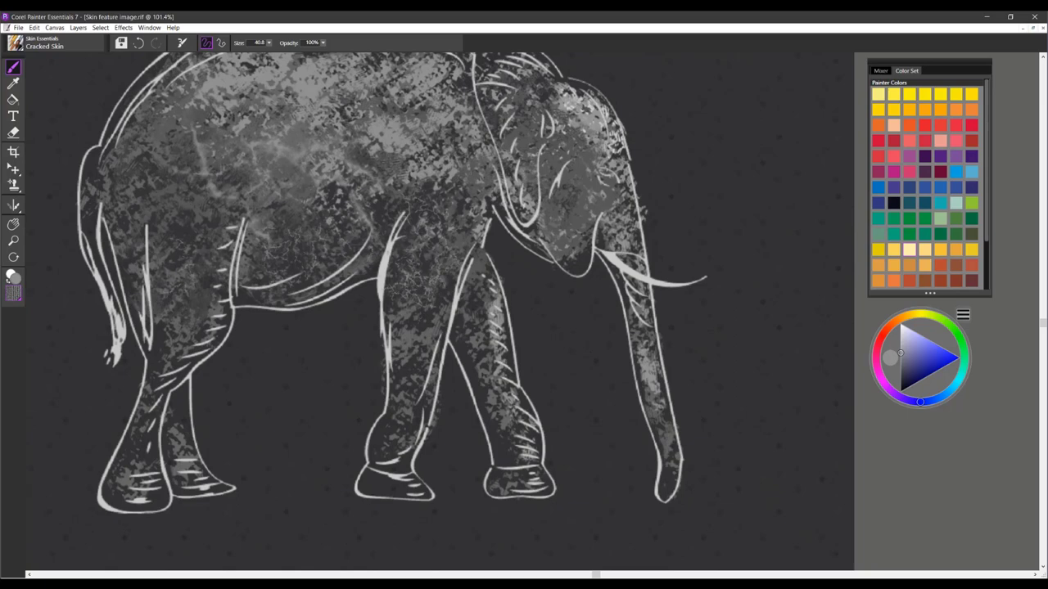
left_click_drag(405, 193, 454, 169)
mouse_move(706, 129)
left_mouse_down()
mouse_move(744, 121)
mouse_move(749, 167)
mouse_move(771, 147)
left_mouse_up()
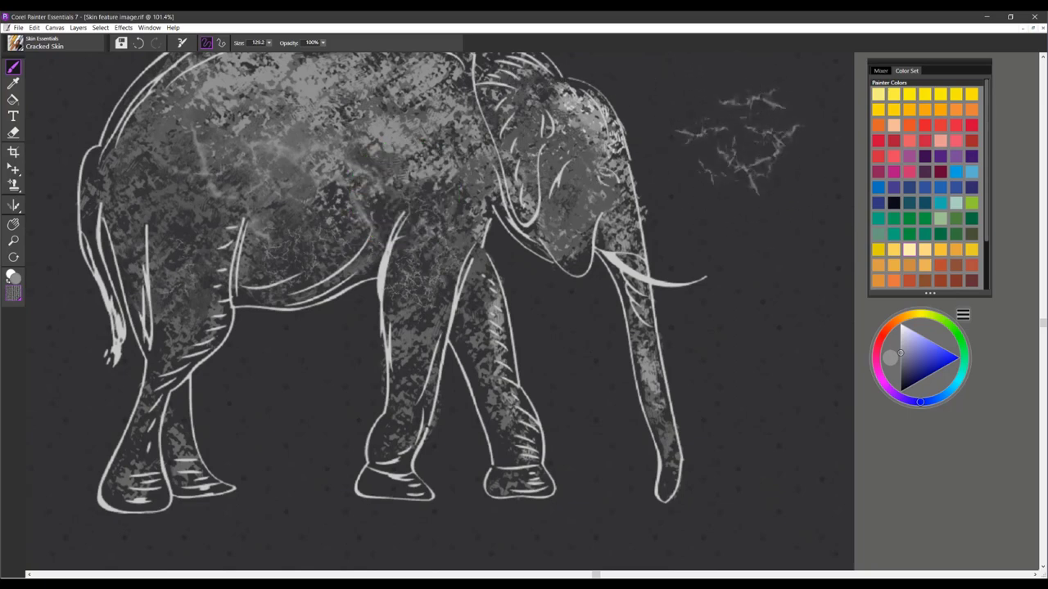
left_click_drag(715, 107, 705, 133)
left_click_drag(748, 181, 760, 174)
left_click_drag(779, 122, 801, 146)
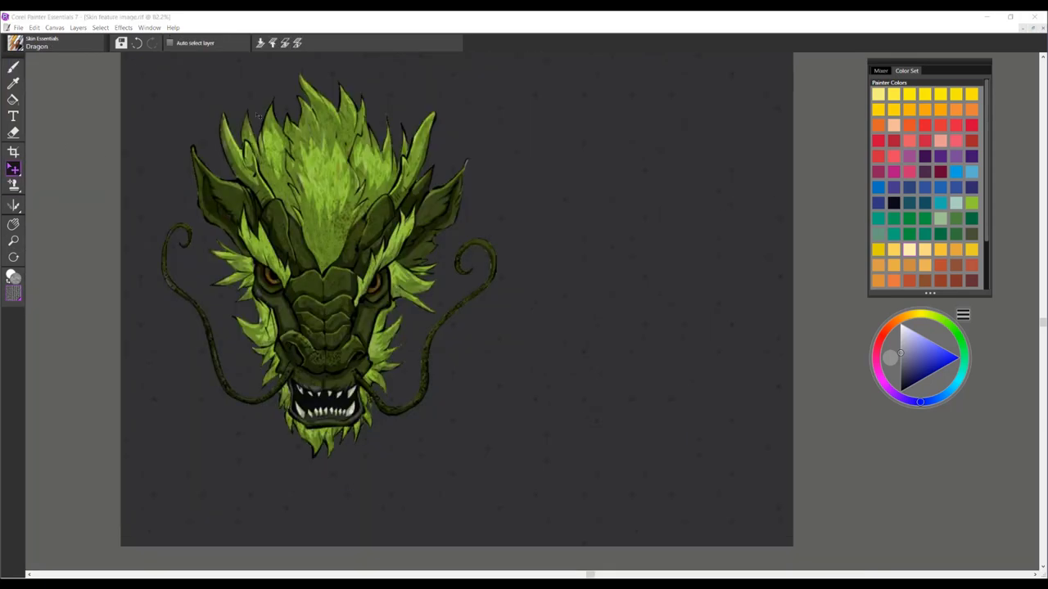
Paint a patch of yellow-green scaly strokes in the empty area beside the dragon's head with the Dragon brush
left_click(13, 67)
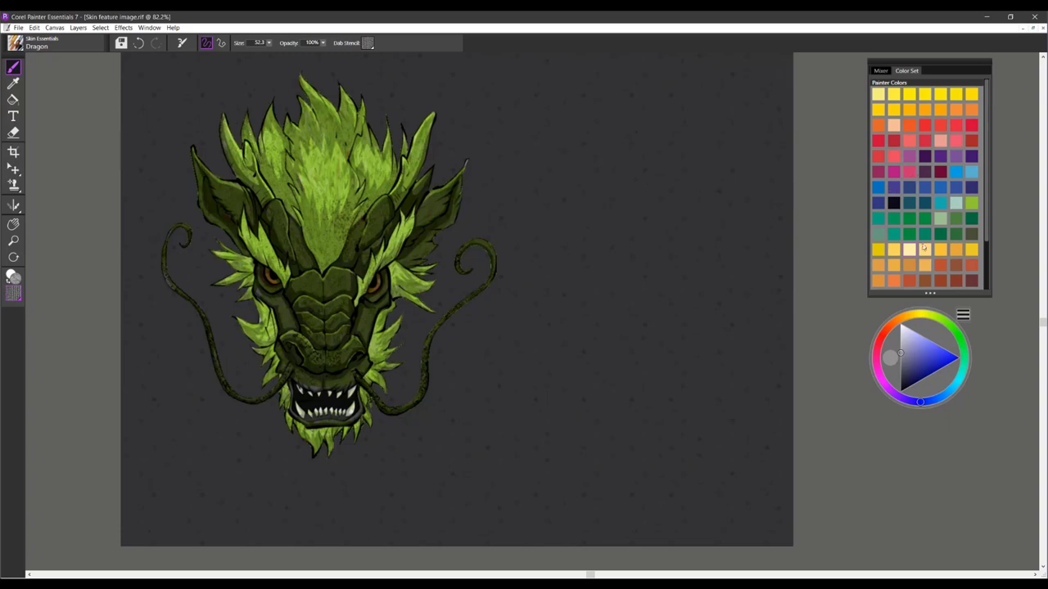
left_click(970, 204)
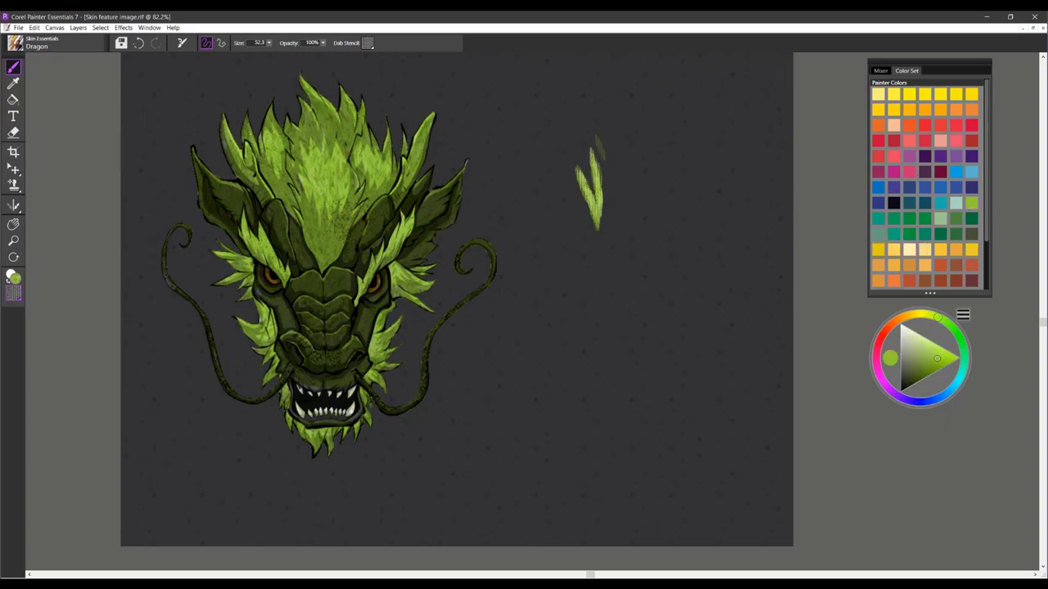
left_click_drag(599, 209, 601, 141)
mouse_move(619, 175)
left_mouse_down()
mouse_move(624, 138)
mouse_move(611, 113)
mouse_move(574, 135)
mouse_move(595, 115)
left_mouse_up()
left_click_drag(616, 205, 599, 250)
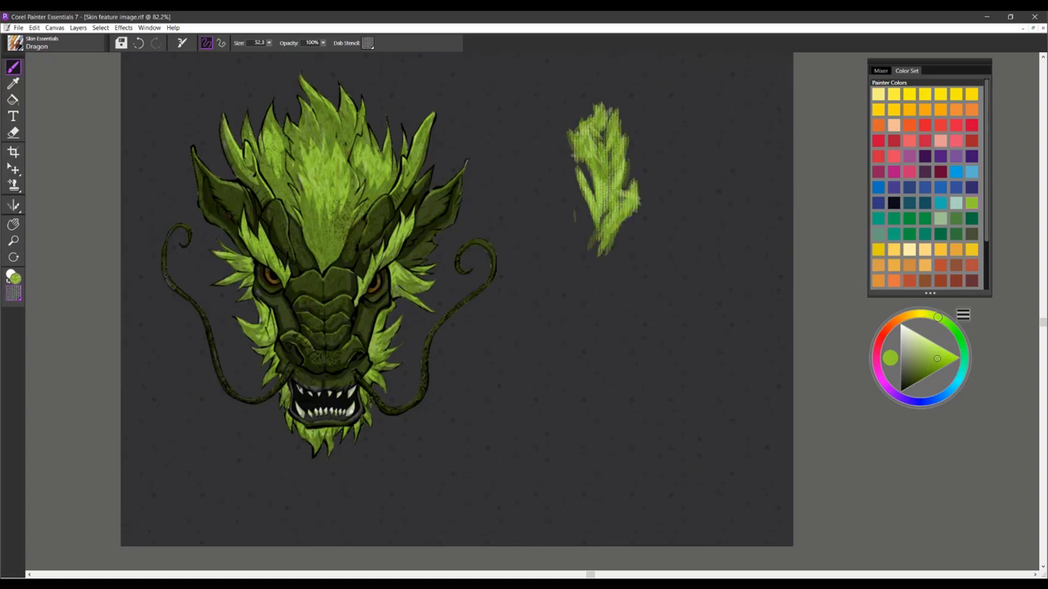
left_click_drag(575, 216, 582, 186)
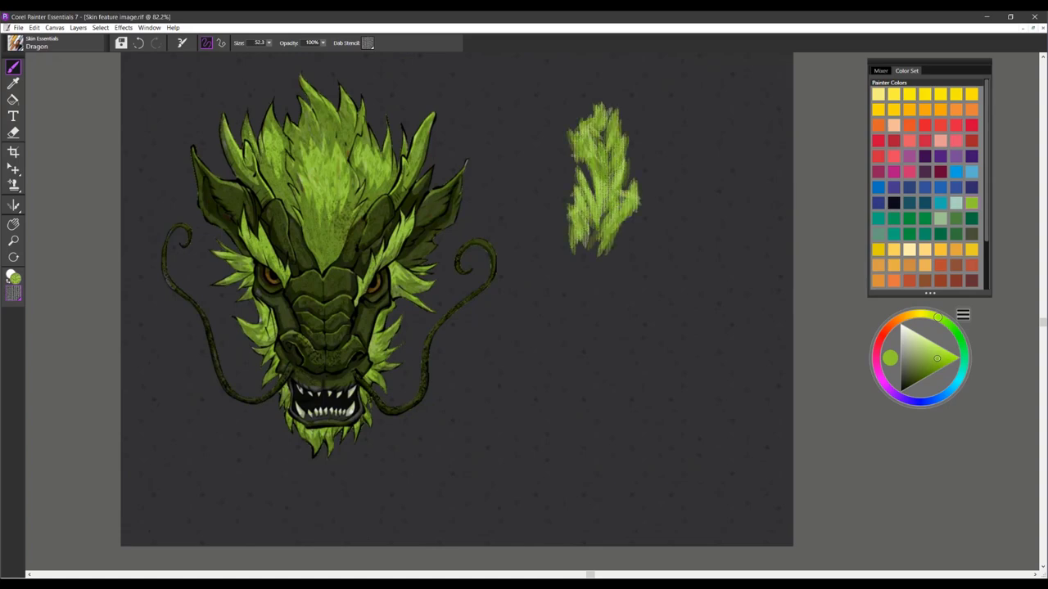
Switch the Dragon brush's dab stencil to the coarse speckled texture and paint a scaly green patch between the dragon's head and the first patch
left_click(367, 44)
left_click(410, 108)
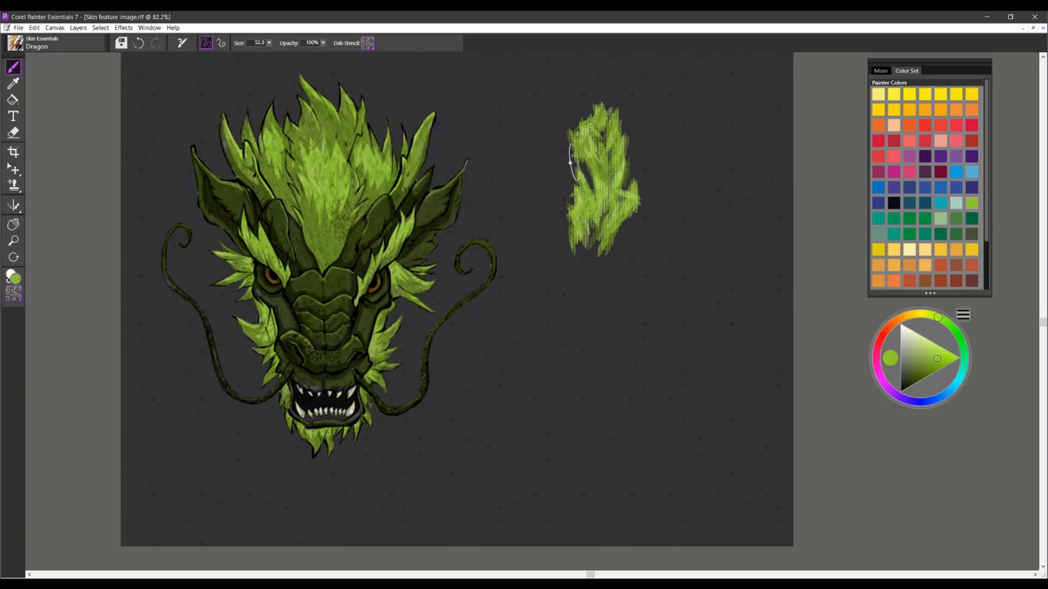
left_click_drag(540, 137, 547, 193)
mouse_move(514, 121)
left_mouse_down()
mouse_move(528, 155)
mouse_move(514, 206)
left_mouse_up()
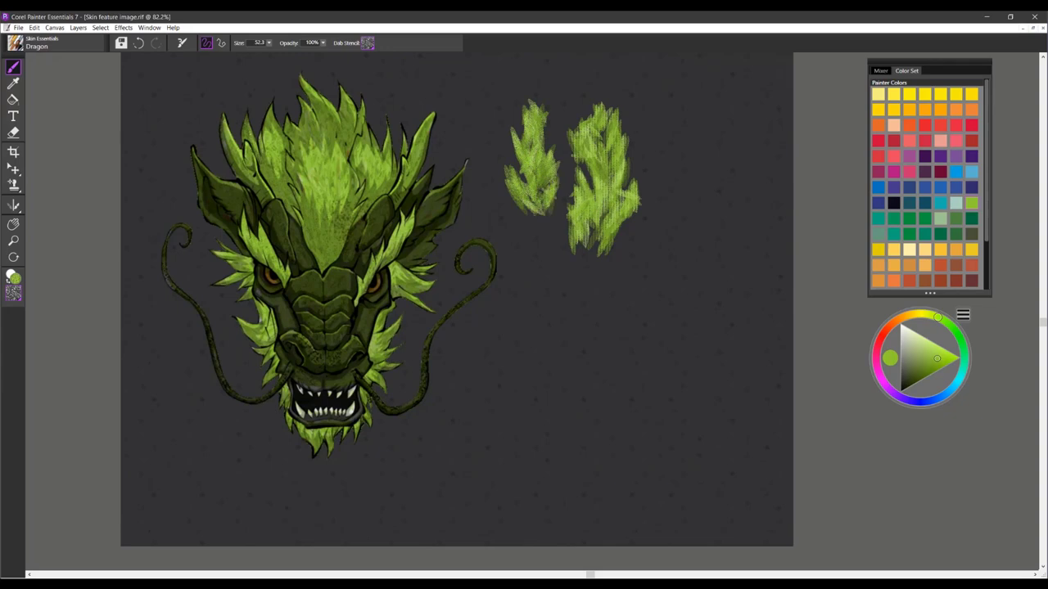
Change the dab stencil to the checkered dot texture and paint a green scaly patch below the two existing patches
left_click(372, 44)
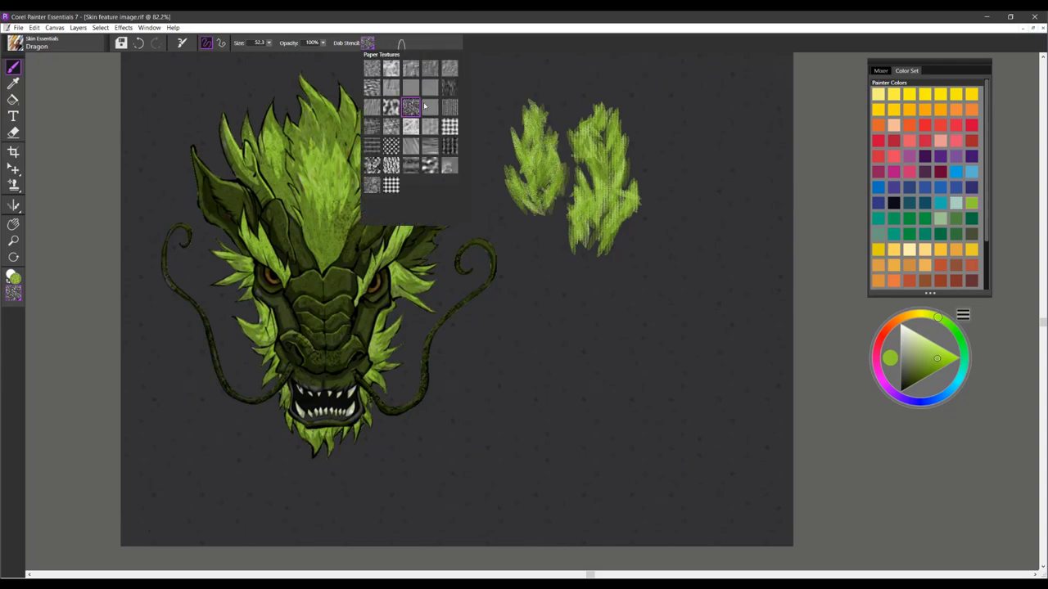
left_click(392, 148)
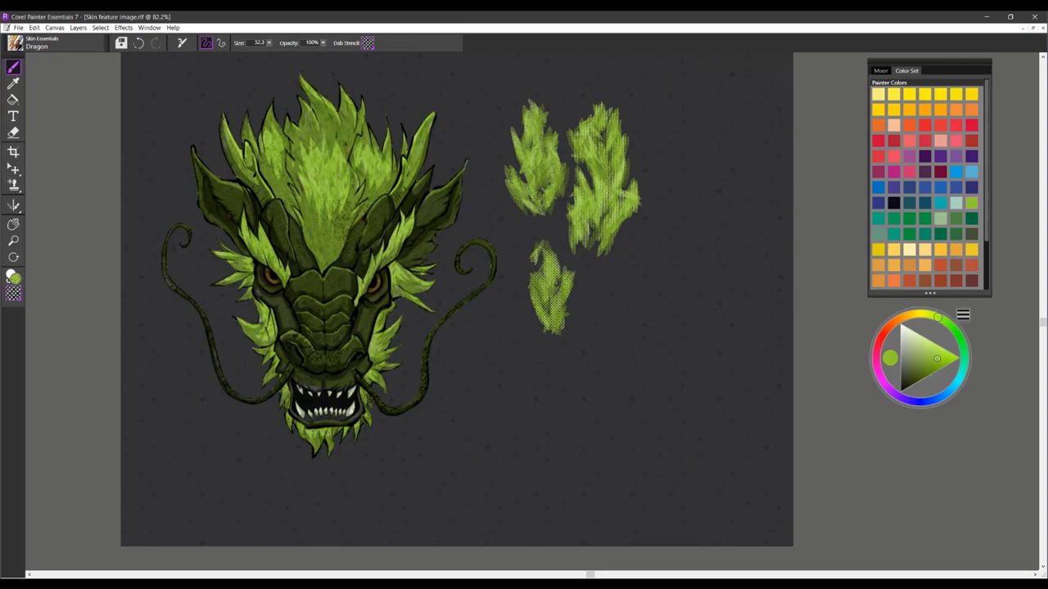
left_click_drag(534, 278, 562, 226)
mouse_move(575, 332)
left_mouse_down()
mouse_move(542, 351)
mouse_move(521, 307)
left_mouse_up()
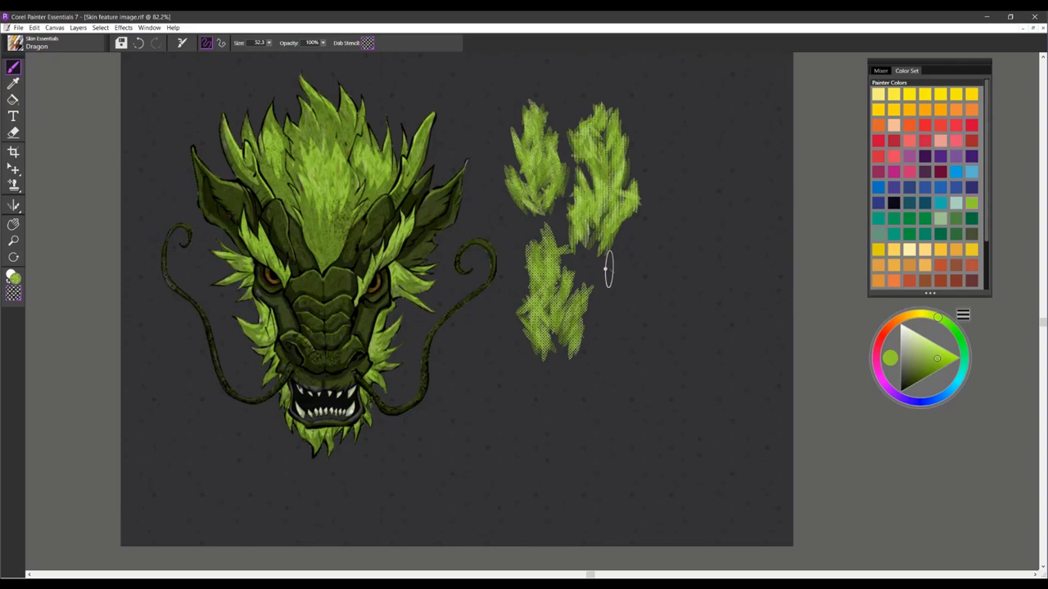
Paint three long wavy green scale strokes across the empty area beside and below the dragon's head
mouse_move(586, 293)
left_mouse_down()
mouse_move(677, 288)
mouse_move(732, 264)
left_mouse_up()
mouse_move(735, 311)
left_mouse_down()
mouse_move(620, 350)
mouse_move(519, 415)
mouse_move(460, 425)
left_mouse_up()
mouse_move(612, 420)
left_mouse_down()
mouse_move(463, 444)
mouse_move(360, 485)
left_mouse_up()
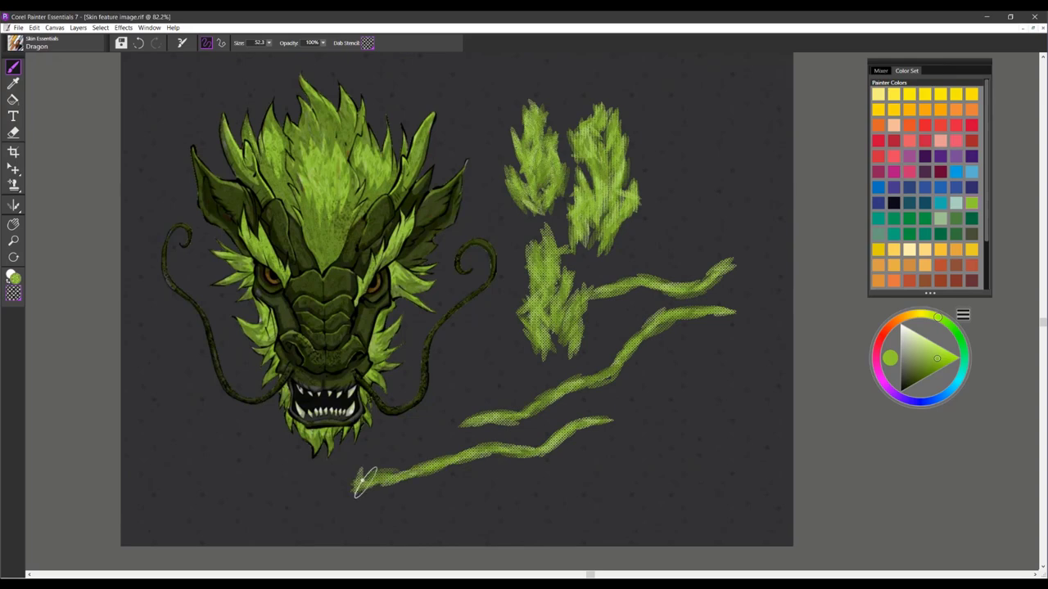
Set the dab stencil to the bold grid texture and paint a vertical green stroke beyond the existing patches
left_click(368, 42)
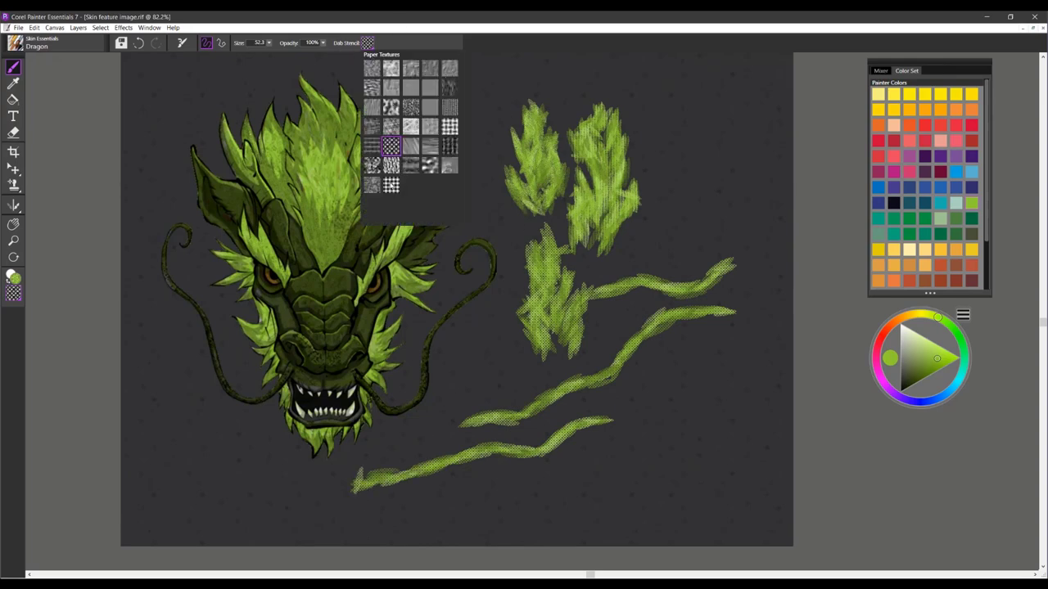
left_click(391, 184)
mouse_move(654, 94)
left_mouse_down()
mouse_move(671, 139)
mouse_move(661, 248)
left_mouse_up()
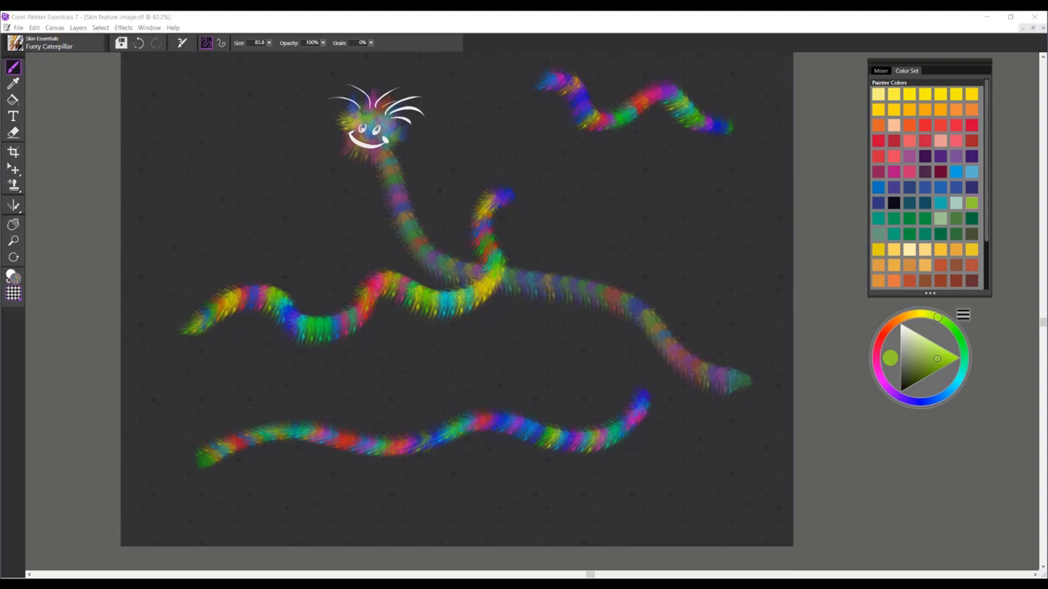
Choose bright blue and paint two winding multicoloured strokes on either side of the caterpillar's head with the Furry Caterpillar brush
left_click(48, 130)
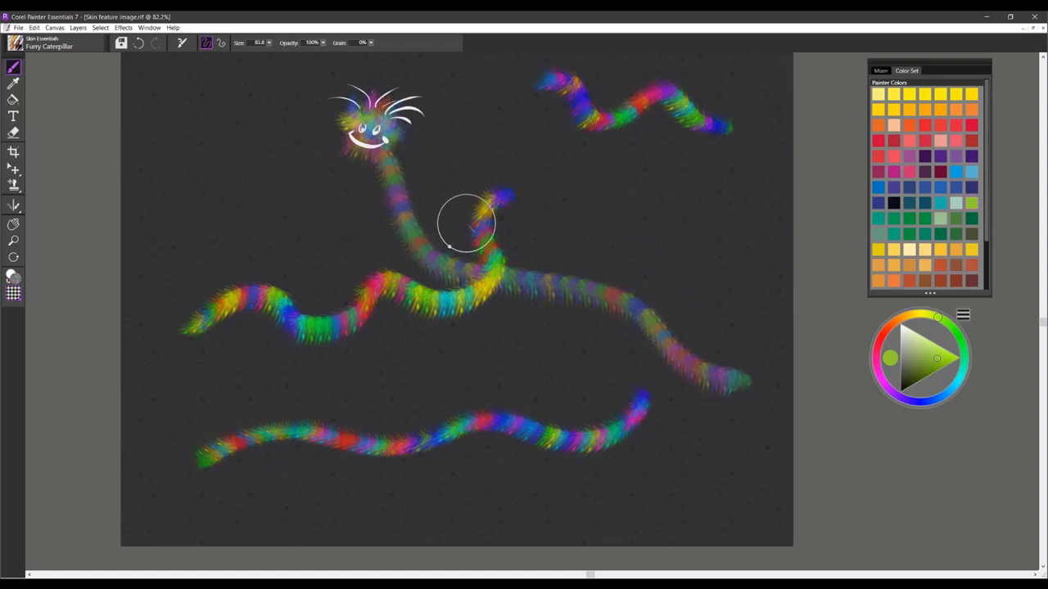
left_click(956, 173)
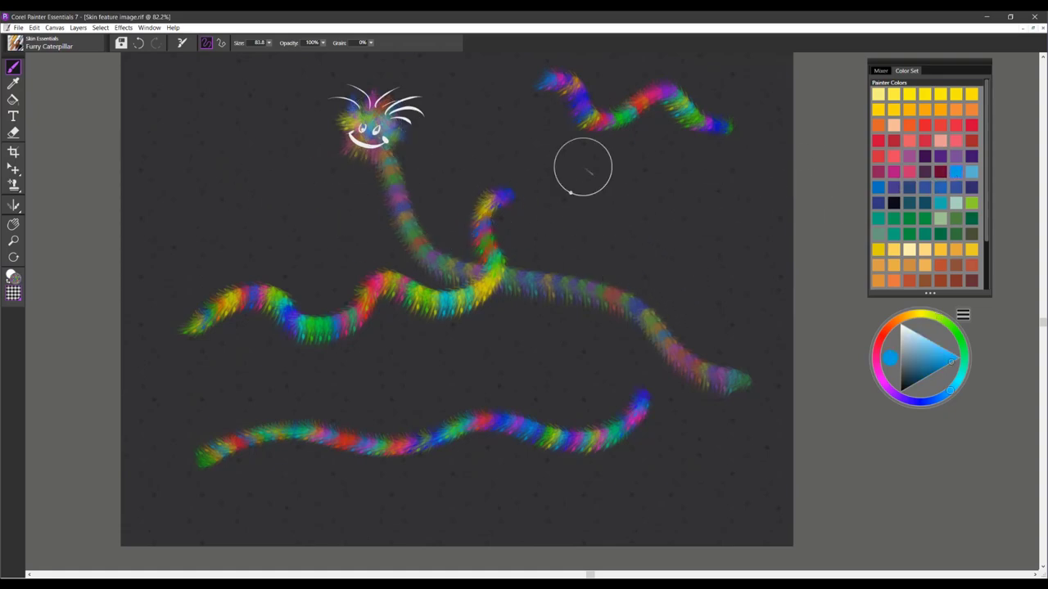
mouse_move(215, 108)
left_mouse_down()
mouse_move(200, 168)
mouse_move(263, 194)
mouse_move(287, 250)
mouse_move(413, 279)
left_mouse_up()
mouse_move(495, 114)
left_mouse_down()
mouse_move(524, 132)
mouse_move(542, 184)
mouse_move(592, 186)
mouse_move(585, 219)
mouse_move(672, 219)
mouse_move(698, 155)
mouse_move(732, 234)
mouse_move(737, 279)
left_mouse_up()
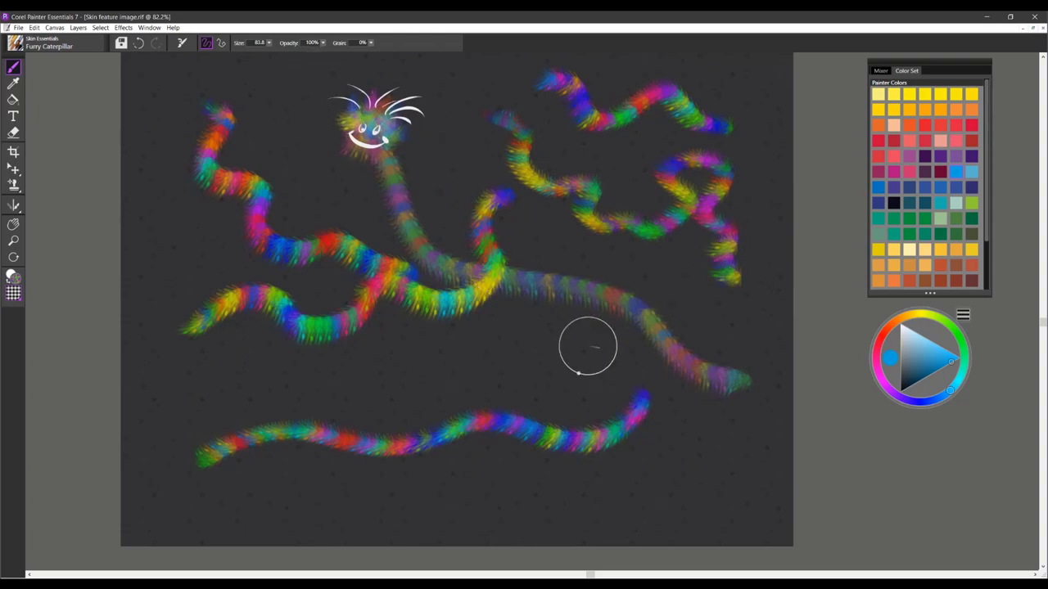
Enlarge the Furry Caterpillar brush to 224.1 and dab fur tufts below the caterpillar's body and beneath its tail
mouse_move(554, 345)
left_mouse_down()
mouse_move(586, 288)
mouse_move(557, 351)
mouse_move(585, 361)
mouse_move(590, 346)
mouse_move(569, 348)
left_mouse_up()
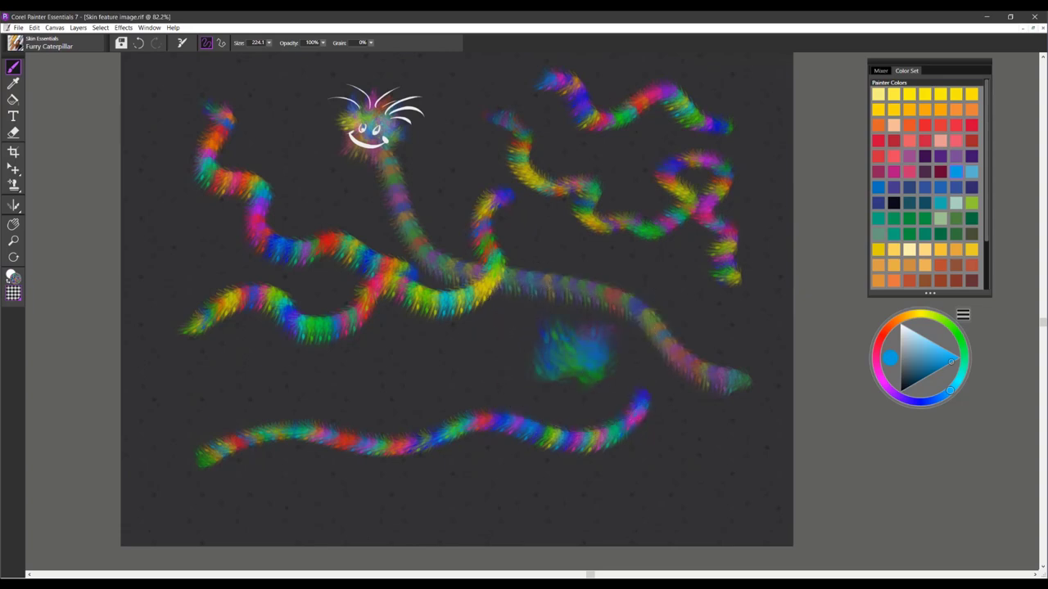
mouse_move(683, 397)
left_mouse_down()
mouse_move(709, 433)
mouse_move(716, 405)
left_mouse_up()
mouse_move(422, 374)
left_mouse_down()
mouse_move(446, 368)
mouse_move(419, 367)
mouse_move(411, 351)
mouse_move(363, 364)
mouse_move(429, 361)
mouse_move(471, 308)
left_mouse_up()
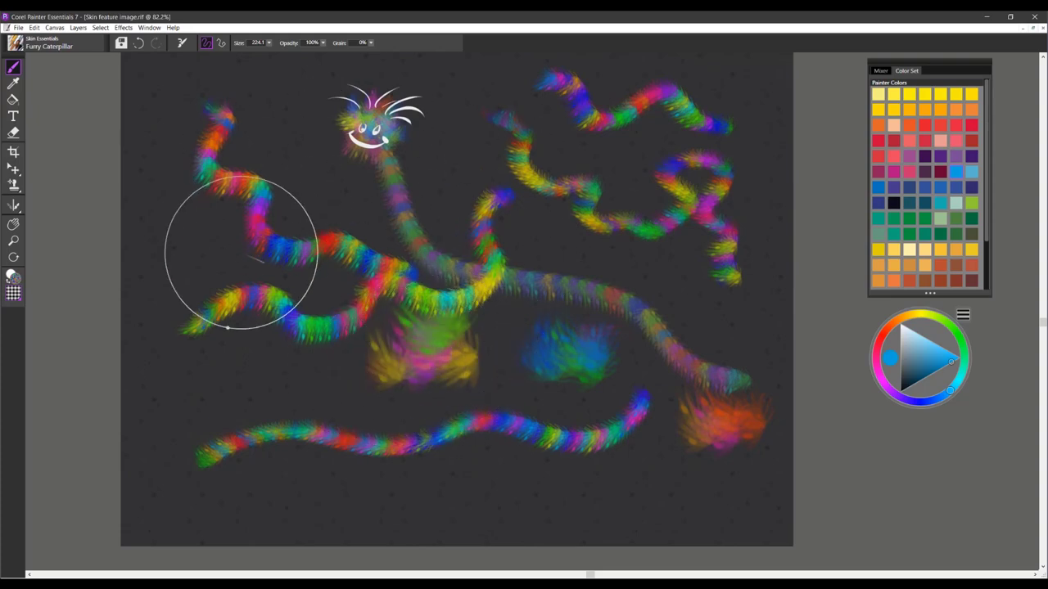
Dab more large fur tufts on both sides of the caterpillar's neck and one beneath the lowest wavy stroke
mouse_move(187, 237)
left_mouse_down()
mouse_move(203, 236)
mouse_move(217, 215)
mouse_move(210, 223)
mouse_move(201, 209)
left_mouse_up()
mouse_move(310, 174)
left_mouse_down()
mouse_move(315, 189)
mouse_move(308, 183)
left_mouse_up()
mouse_move(449, 159)
left_mouse_down()
mouse_move(468, 140)
mouse_move(455, 146)
mouse_move(478, 159)
left_mouse_up()
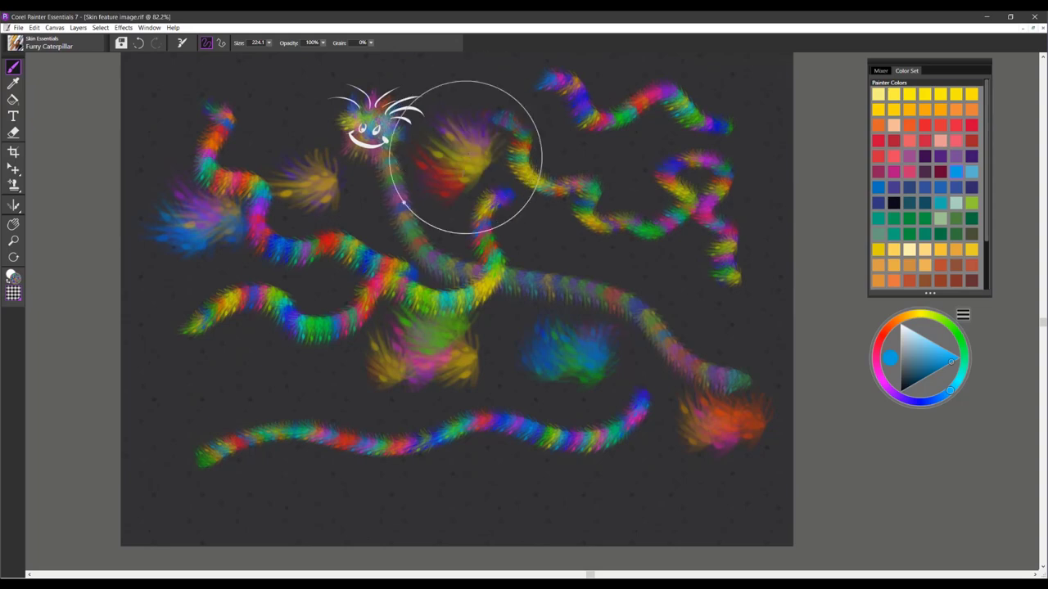
left_click_drag(469, 476, 469, 485)
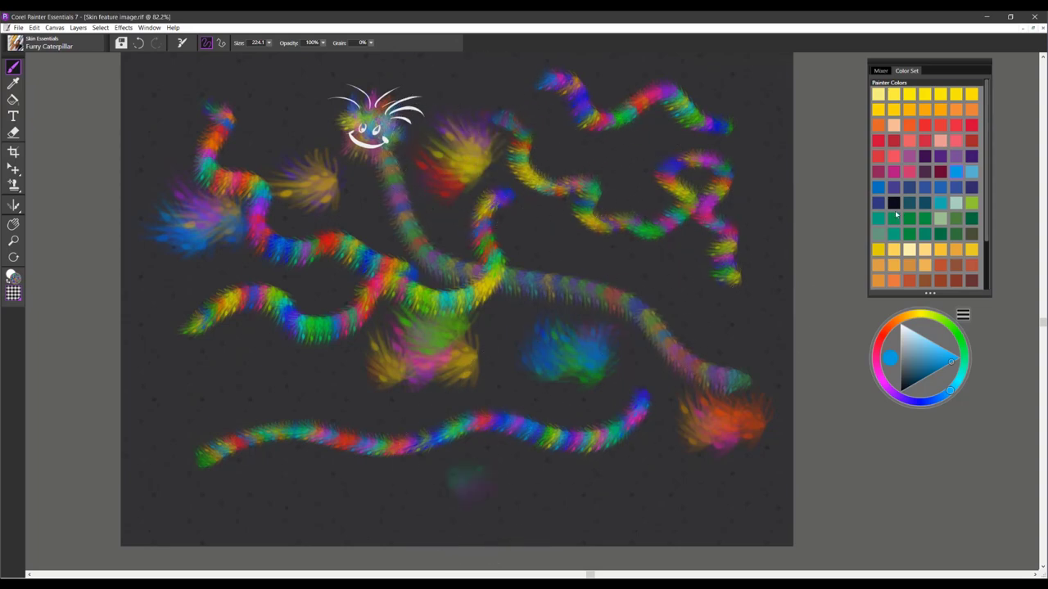
Paint a wide fur patch in teal below the orange tuft and a light grey tuft above the caterpillar's tail
left_click(894, 215)
mouse_move(640, 481)
left_mouse_down()
mouse_move(666, 451)
mouse_move(676, 483)
mouse_move(763, 497)
left_mouse_up()
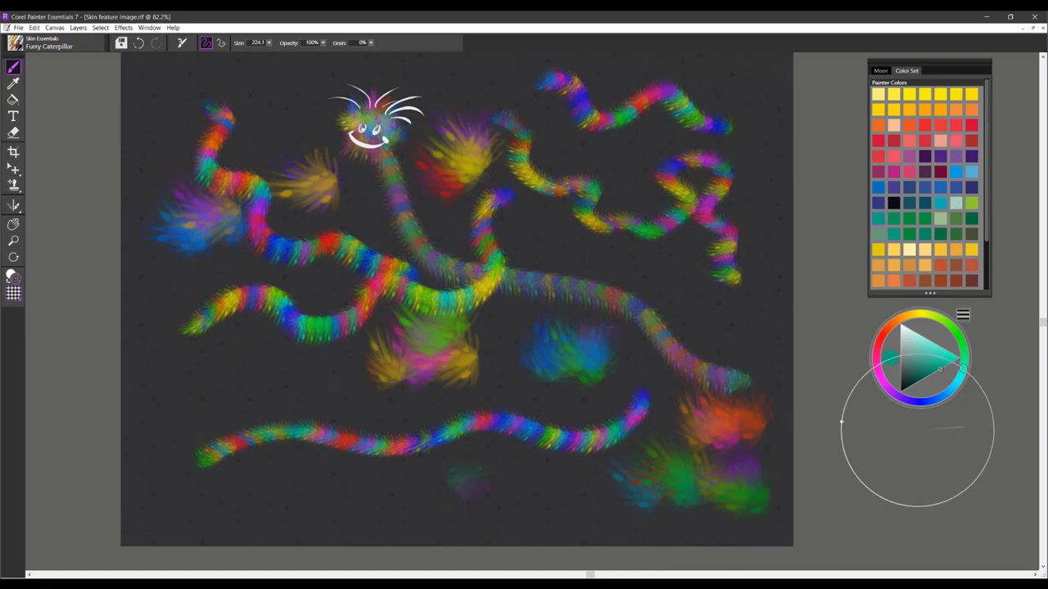
left_click(894, 203)
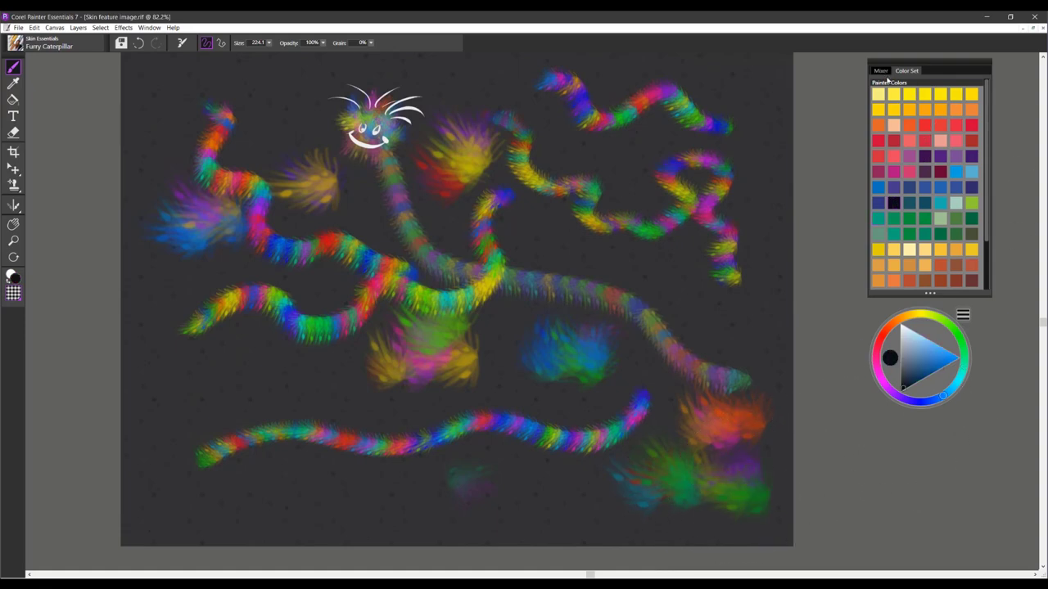
left_click(901, 347)
left_click_drag(720, 319, 757, 294)
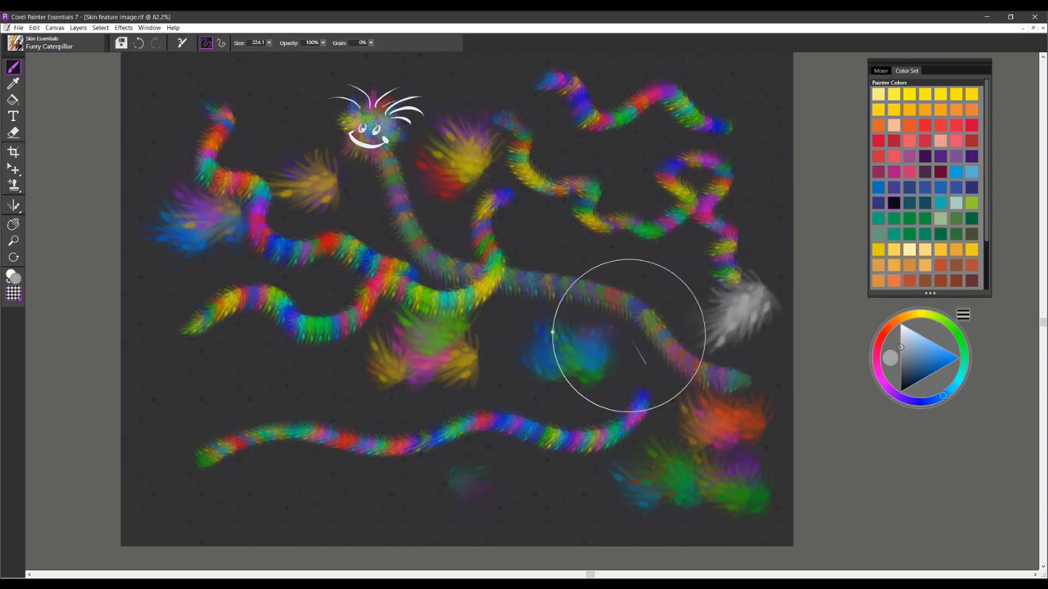
Clear all the caterpillar artwork from the canvas and paint a thick diagonal fur stroke in white
key("ctrl+a")
key("Delete")
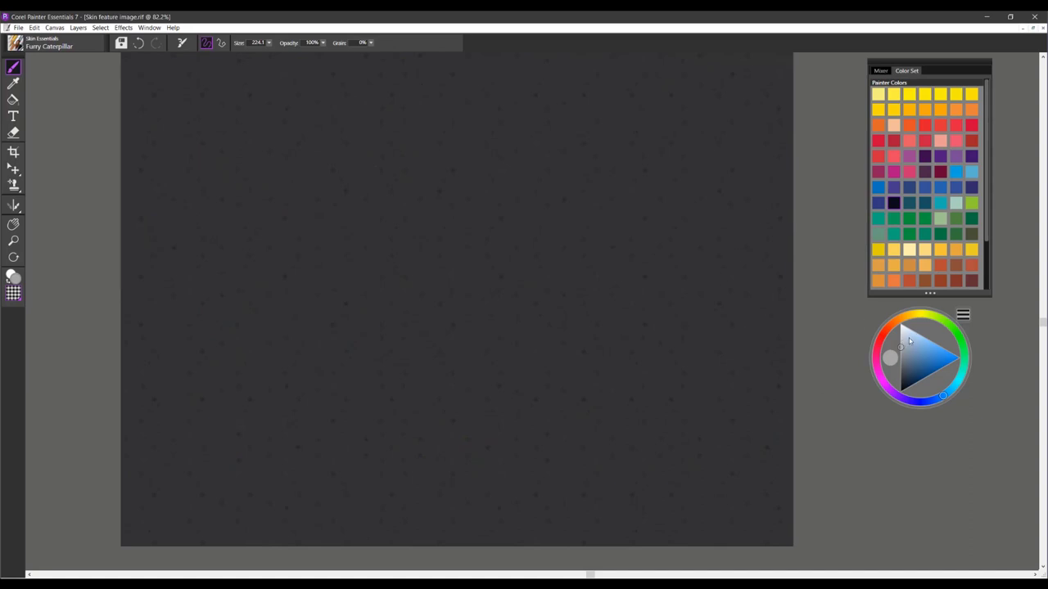
left_click(902, 327)
mouse_move(295, 155)
left_mouse_down()
mouse_move(372, 229)
mouse_move(565, 372)
left_mouse_up()
Paint a dark grey and a black diagonal fur stroke on either side of the white one
left_click(912, 369)
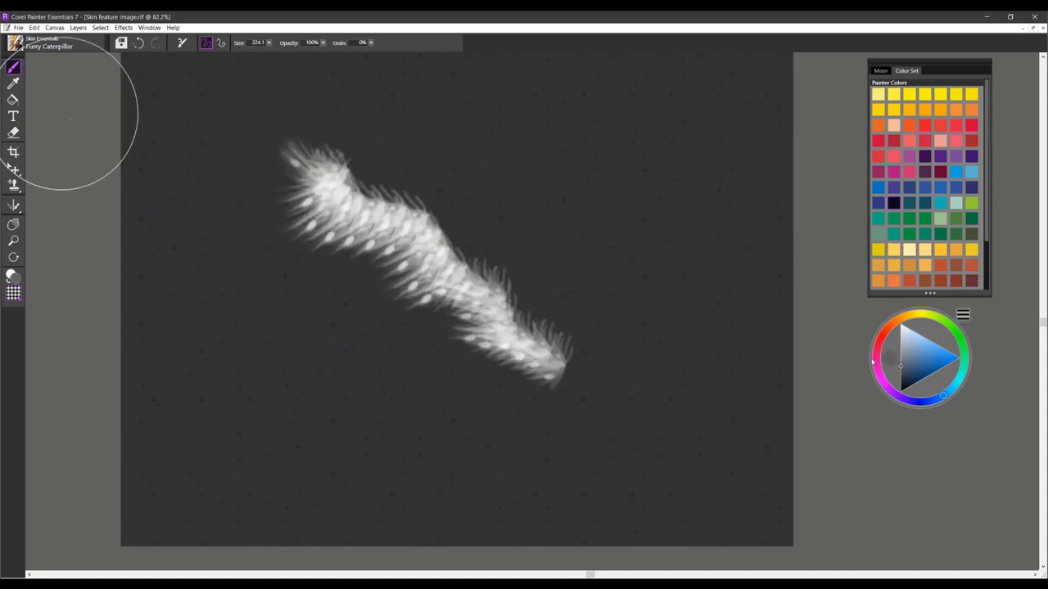
mouse_move(514, 149)
left_mouse_down()
mouse_move(576, 206)
mouse_move(651, 311)
left_mouse_up()
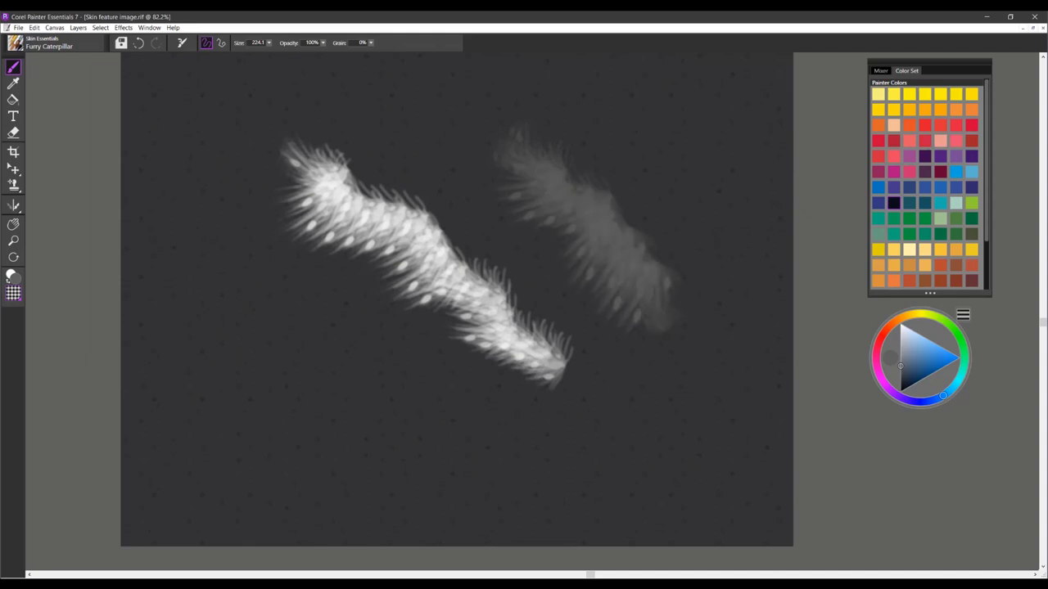
left_click(889, 357)
mouse_move(250, 260)
left_mouse_down()
mouse_move(385, 372)
mouse_move(536, 464)
left_mouse_up()
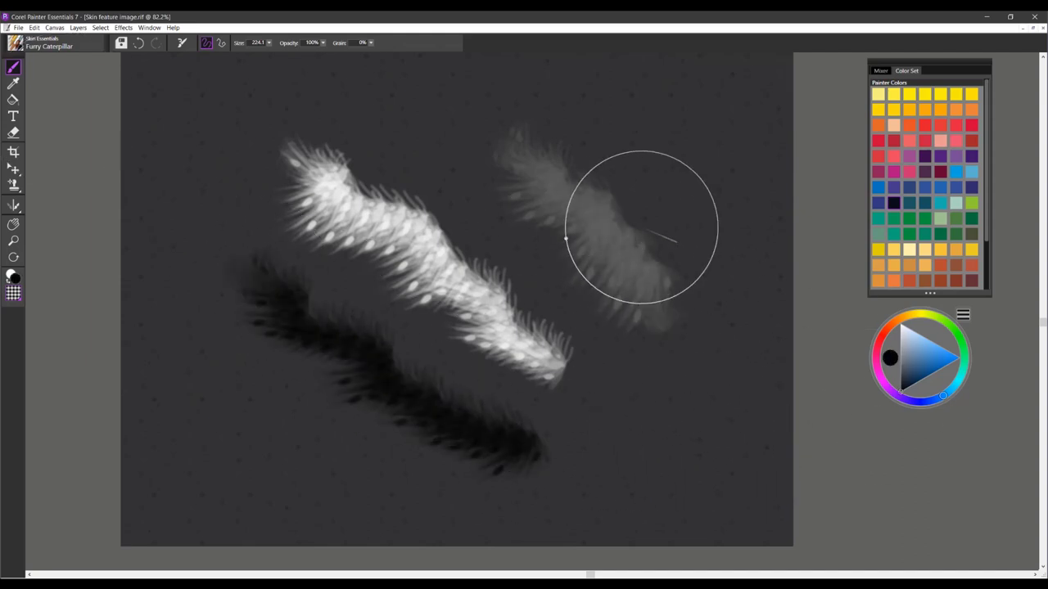
Paint two thick multicoloured fur strokes using pale orange and a long diagonal one using red
left_click(925, 250)
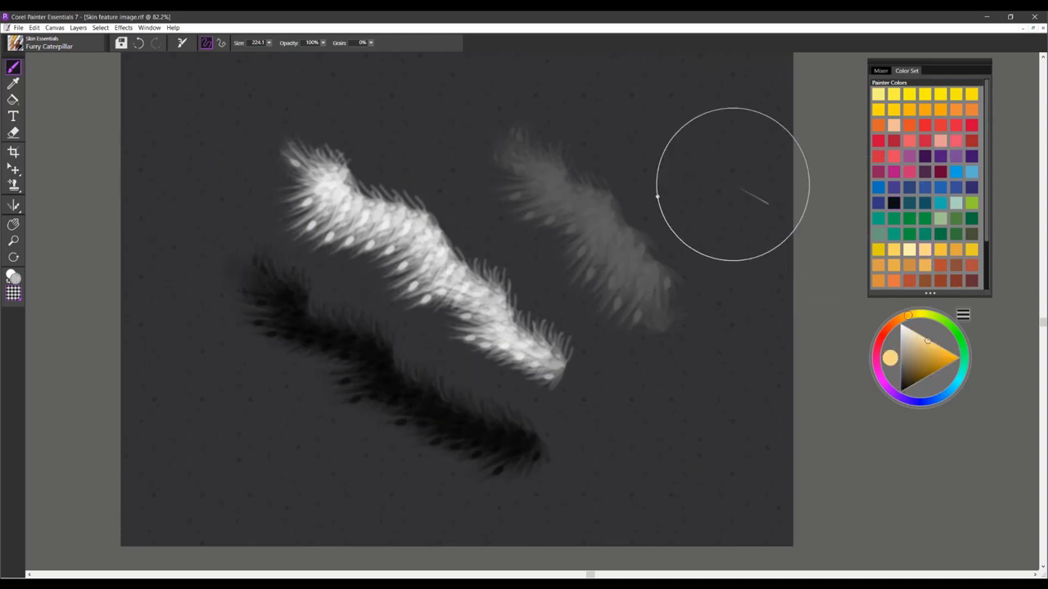
mouse_move(642, 123)
left_mouse_down()
mouse_move(724, 213)
mouse_move(708, 307)
mouse_move(655, 401)
mouse_move(564, 442)
left_mouse_up()
mouse_move(501, 91)
left_mouse_down()
mouse_move(524, 189)
mouse_move(583, 290)
left_mouse_up()
left_click(925, 129)
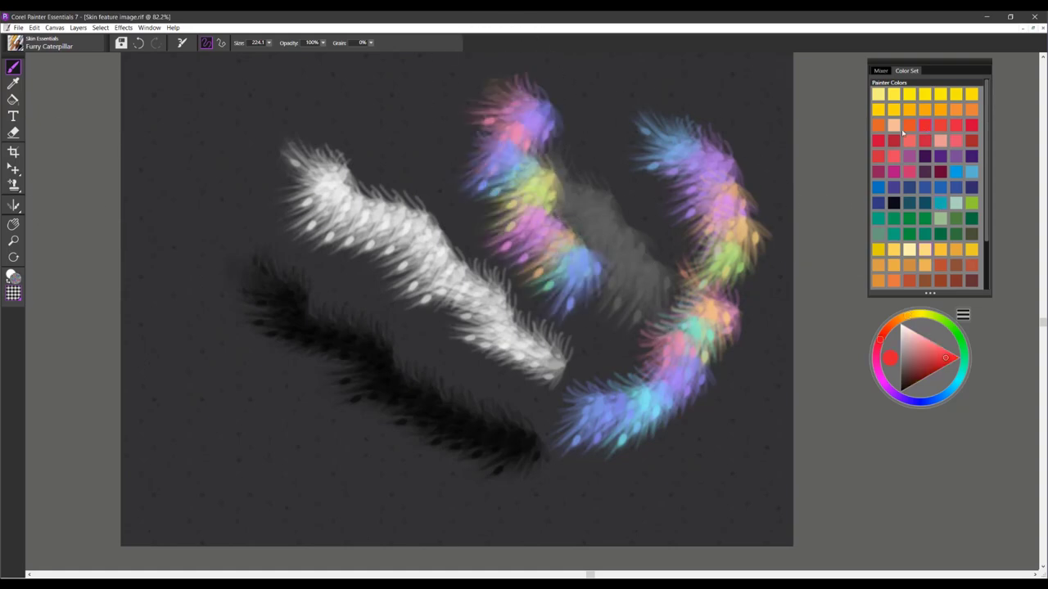
mouse_move(299, 102)
left_mouse_down()
mouse_move(270, 143)
mouse_move(238, 246)
mouse_move(245, 389)
mouse_move(397, 385)
mouse_move(646, 470)
mouse_move(704, 458)
left_mouse_up()
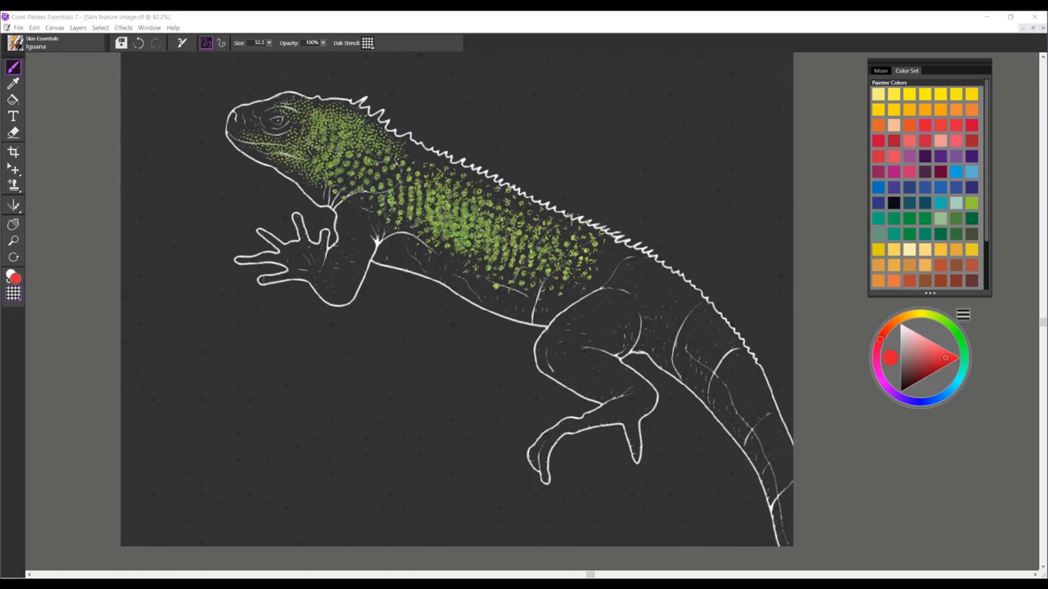
Set the Iguana brush's dab stencil to the checkered dot texture and paint yellow-green scales on the iguana's thigh and lower back
left_click(367, 45)
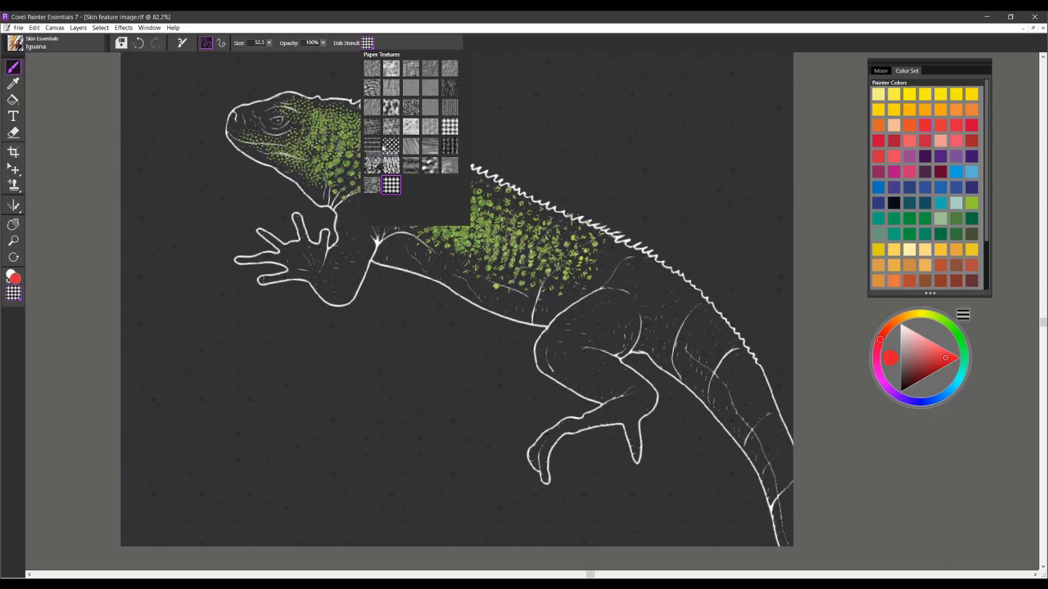
left_click(392, 146)
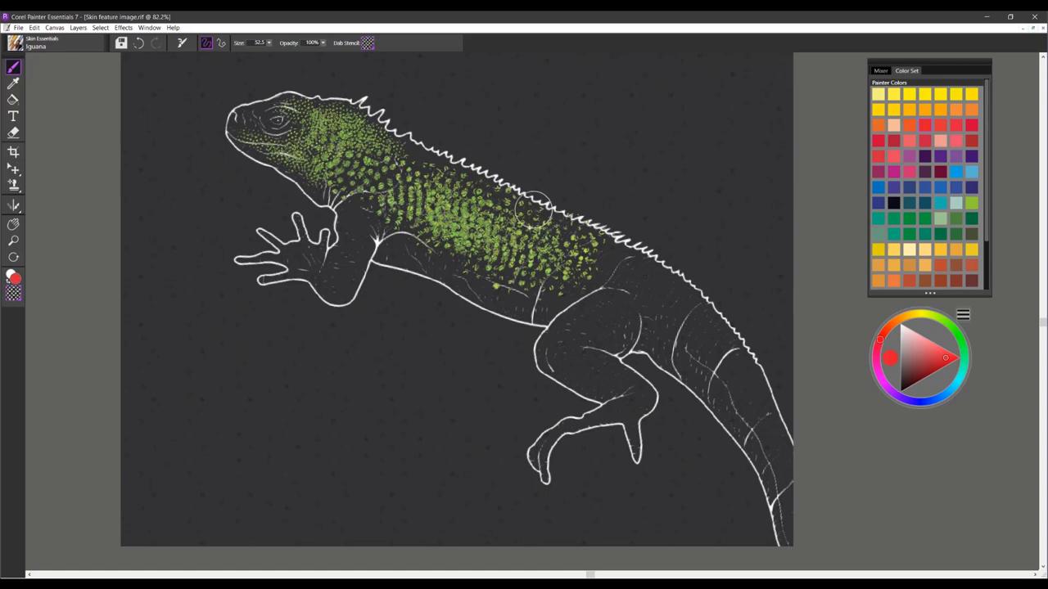
left_click(971, 205)
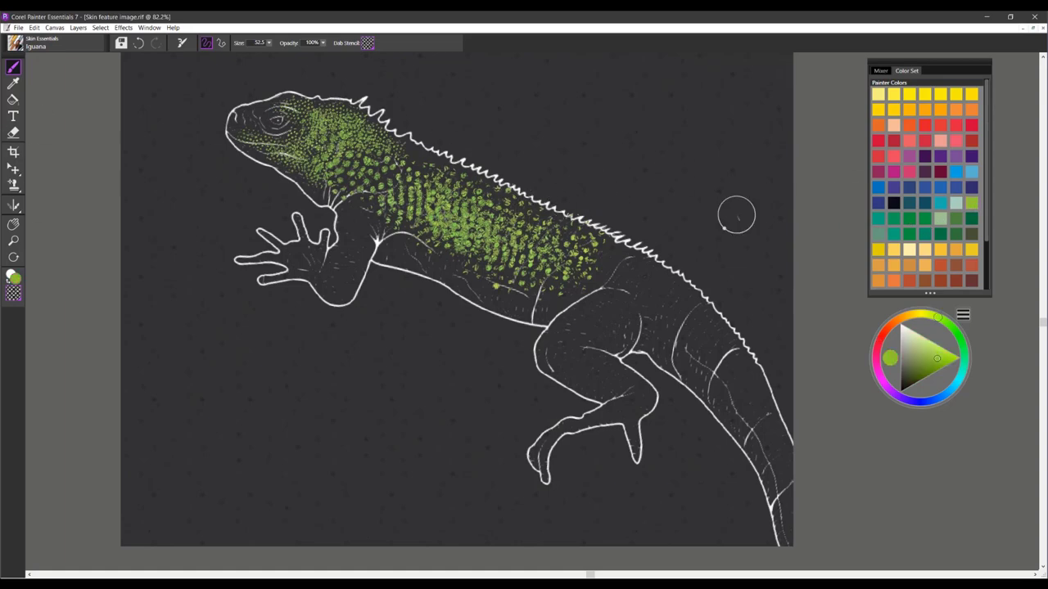
mouse_move(613, 263)
left_mouse_down()
mouse_move(667, 286)
mouse_move(646, 283)
mouse_move(585, 318)
mouse_move(553, 360)
mouse_move(606, 368)
left_mouse_up()
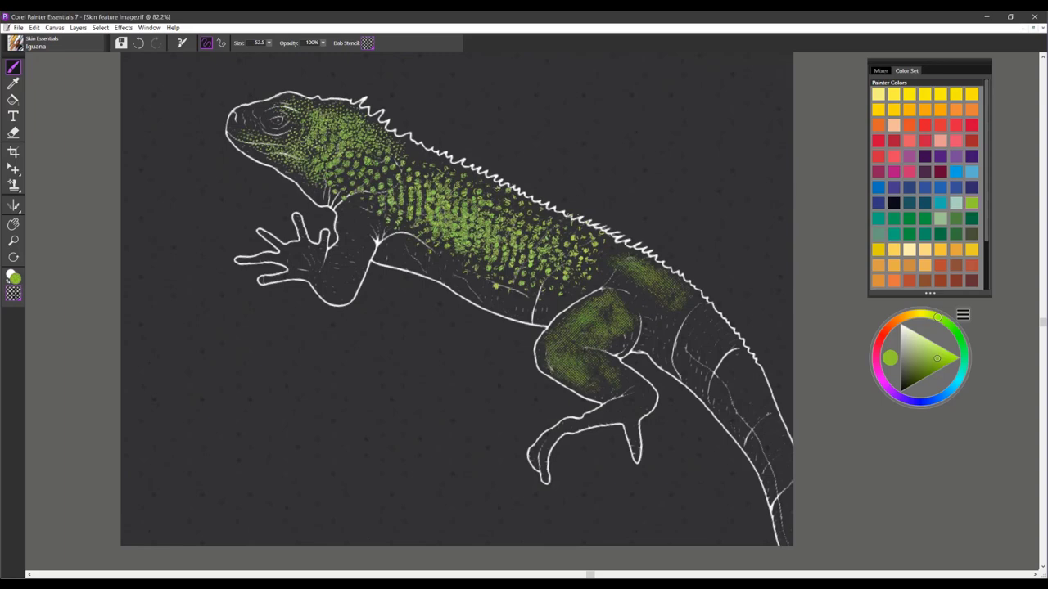
Add green scales to the belly and around the hip, enlarging the Iguana brush to 193.7 for the tail base
mouse_move(525, 300)
left_mouse_down()
mouse_move(491, 289)
mouse_move(530, 263)
mouse_move(556, 224)
left_mouse_up()
mouse_move(604, 288)
left_mouse_down()
mouse_move(612, 310)
mouse_move(573, 296)
left_mouse_up()
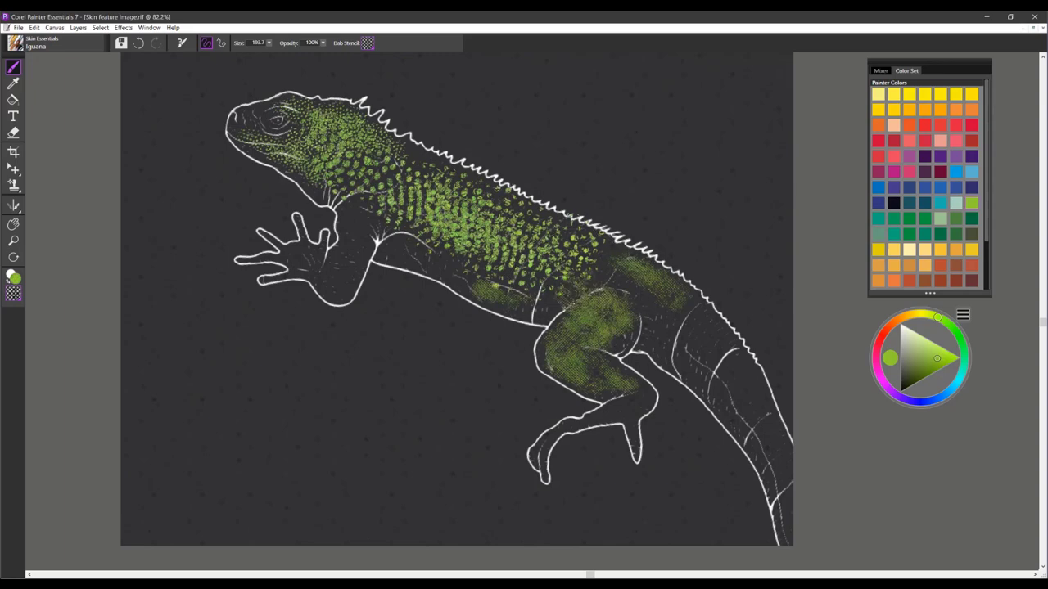
left_click_drag(635, 283, 673, 325)
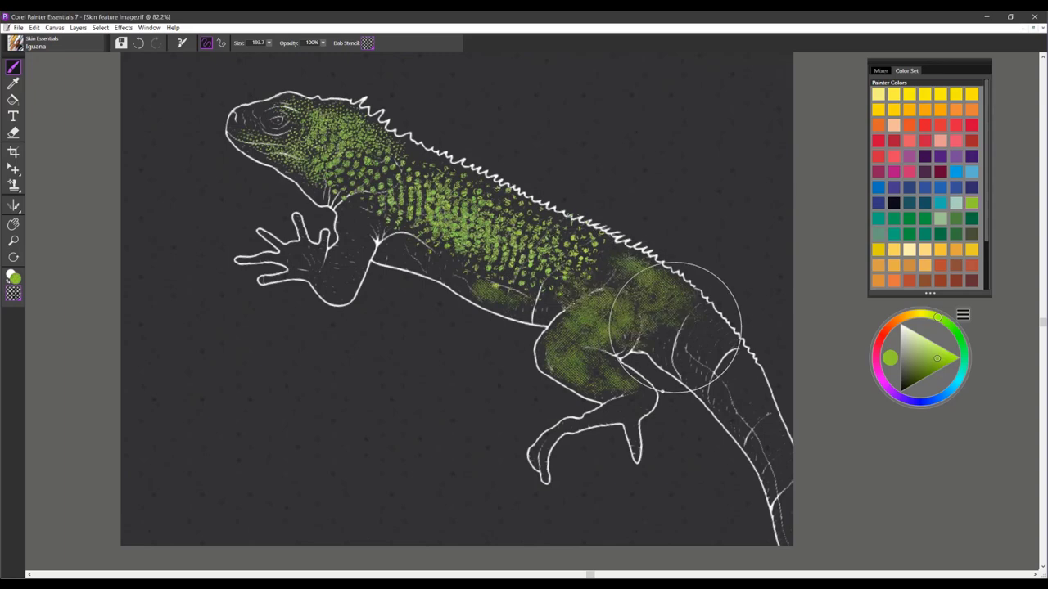
Try the bold grid texture as the Iguana brush's dab stencil and replace it with Thick Scratchy Sketch
left_click(367, 42)
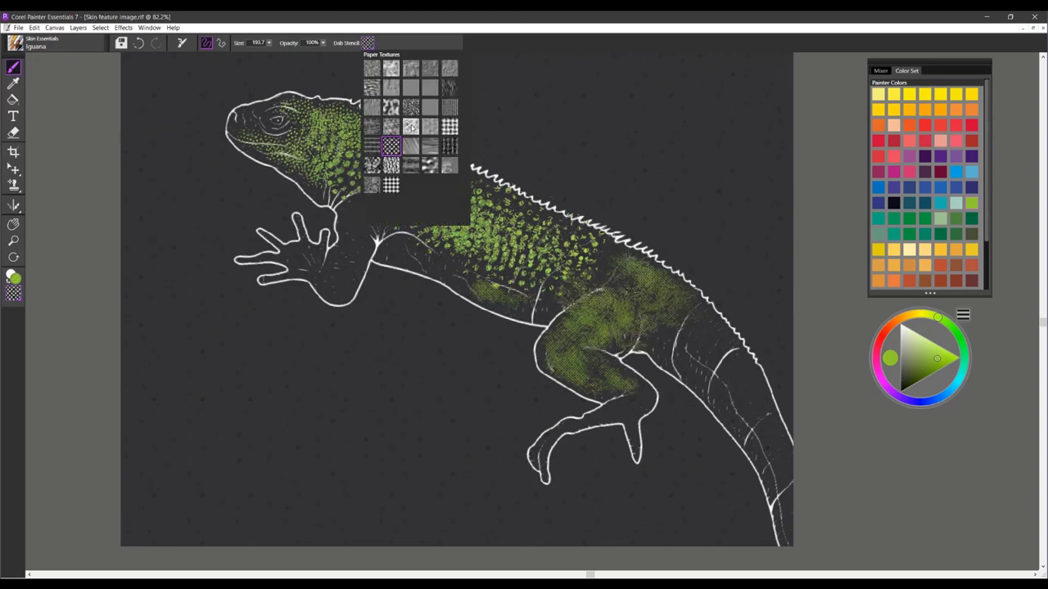
left_click(390, 185)
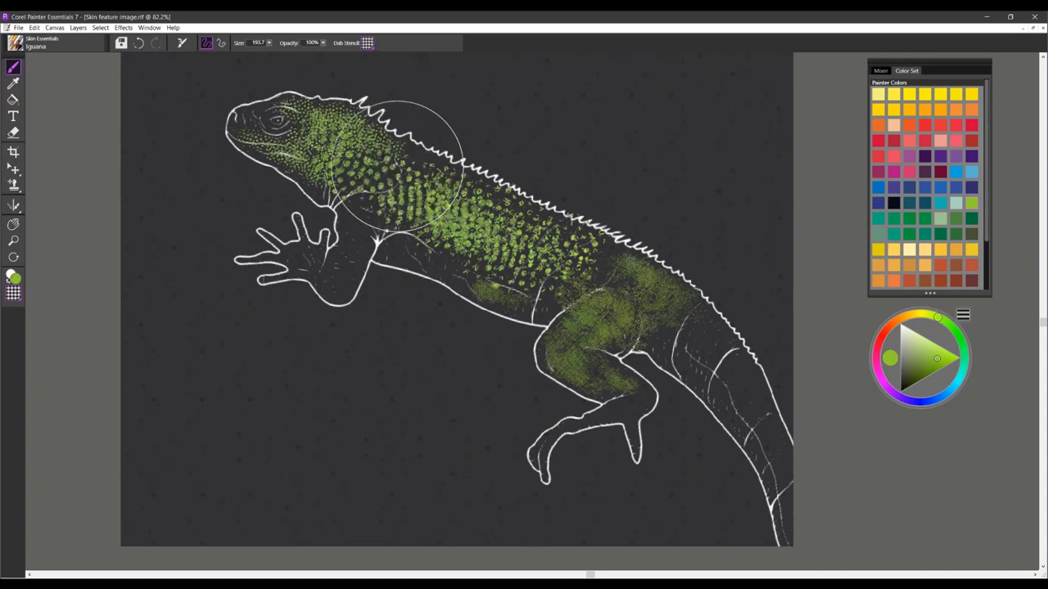
left_click(369, 45)
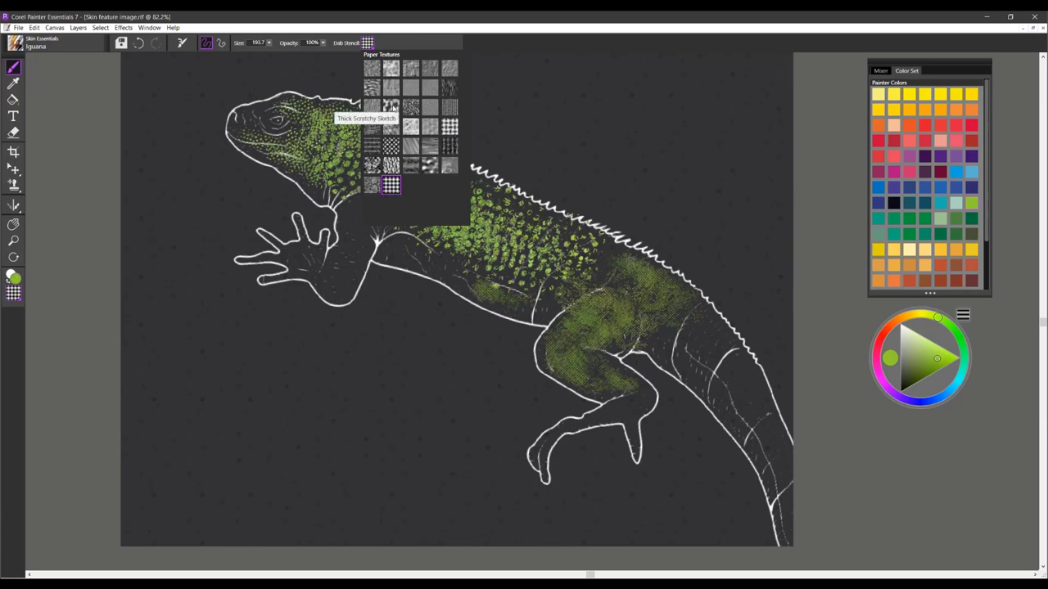
left_click(393, 107)
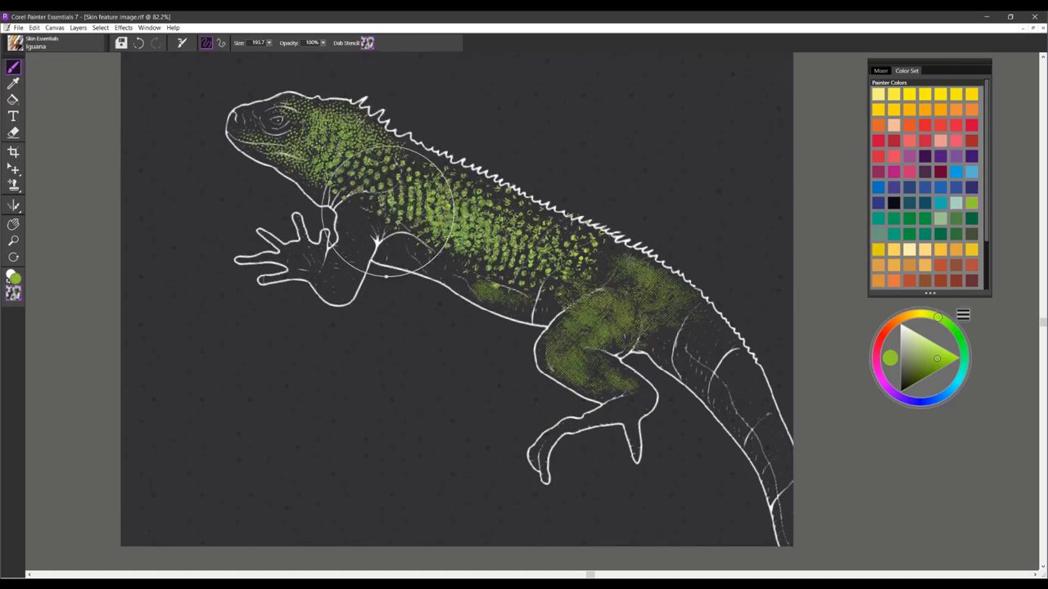
Paint green scratchy texture over the iguana's shoulder and front belly, plus a diagonal patch on the empty canvas above its back
left_click_drag(397, 234, 421, 261)
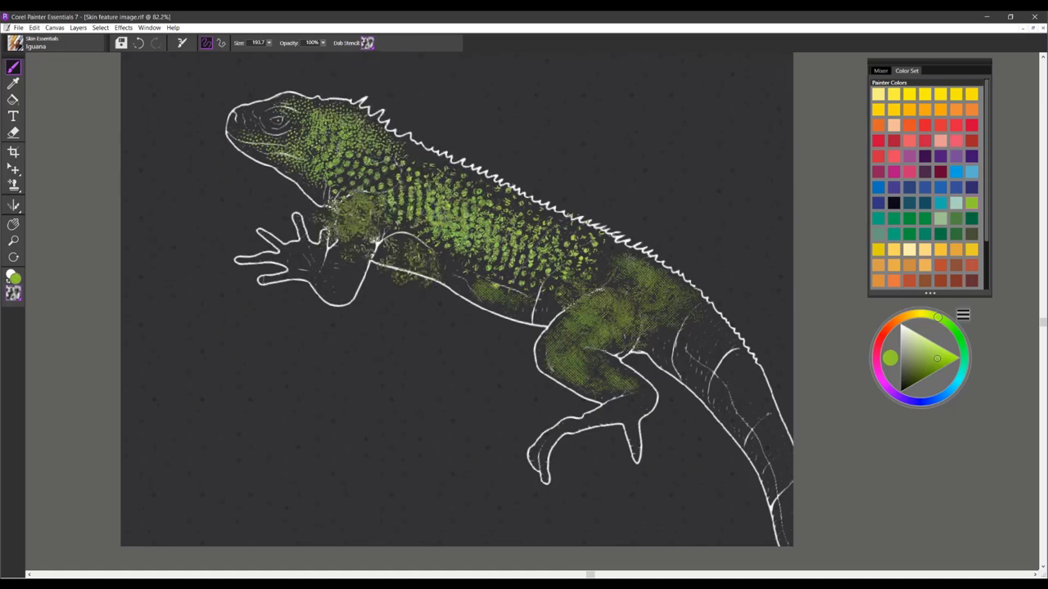
left_click(629, 121)
left_click_drag(651, 115, 723, 201)
Set the Iguana brush's dab stencil to the bold grid texture and paint a green swatch below the iguana's front foot
left_click(367, 43)
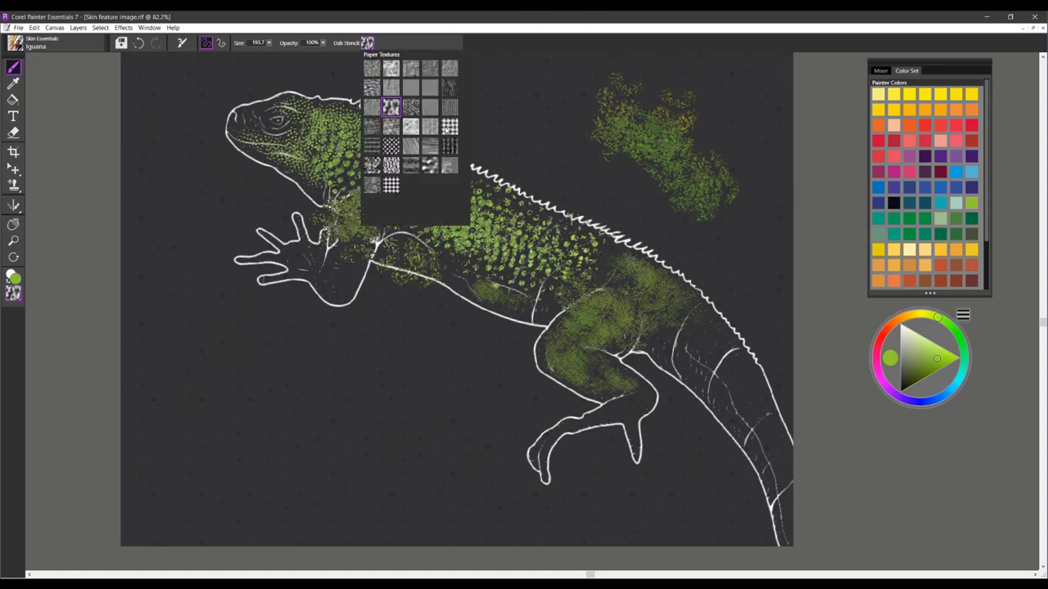
left_click(449, 128)
left_click_drag(223, 335, 317, 414)
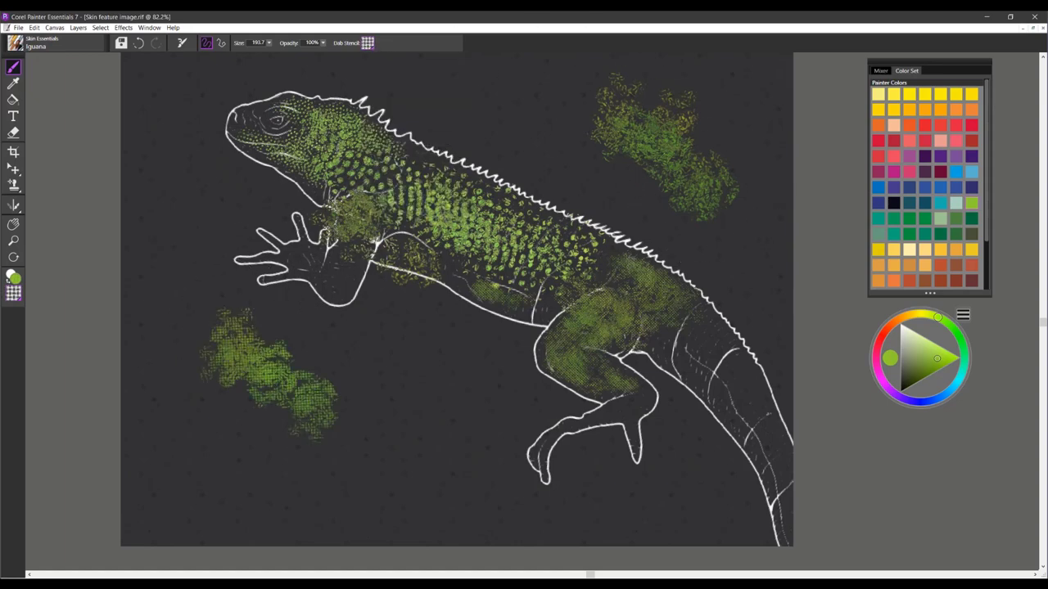
mouse_move(328, 368)
left_mouse_down()
mouse_move(360, 385)
mouse_move(385, 368)
left_mouse_up()
Switch the dab stencil to the last grid texture in the library and paint a diagonal green swatch above the iguana's back
left_click(368, 44)
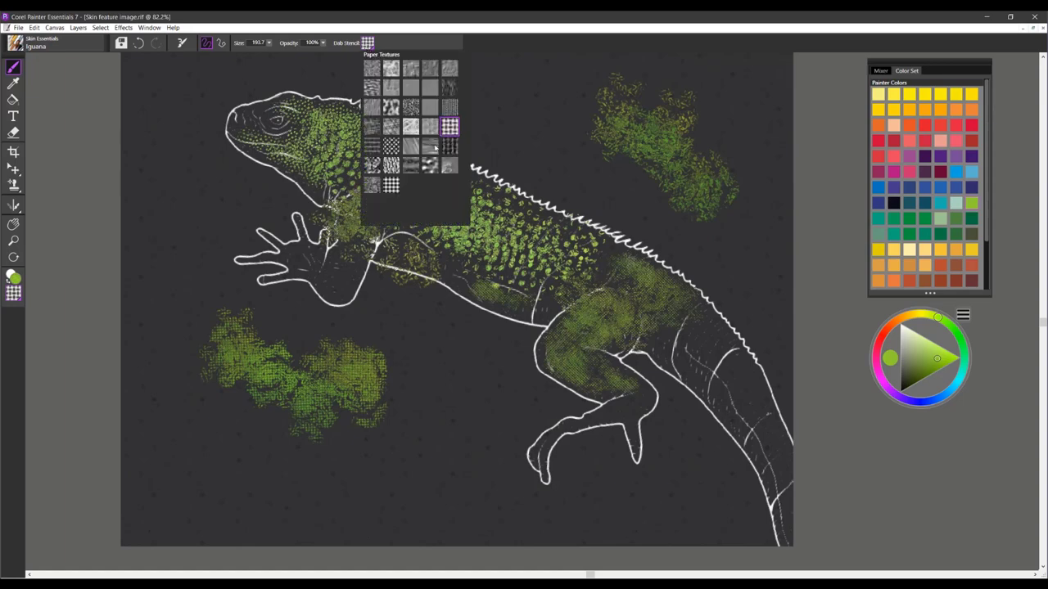
left_click(392, 186)
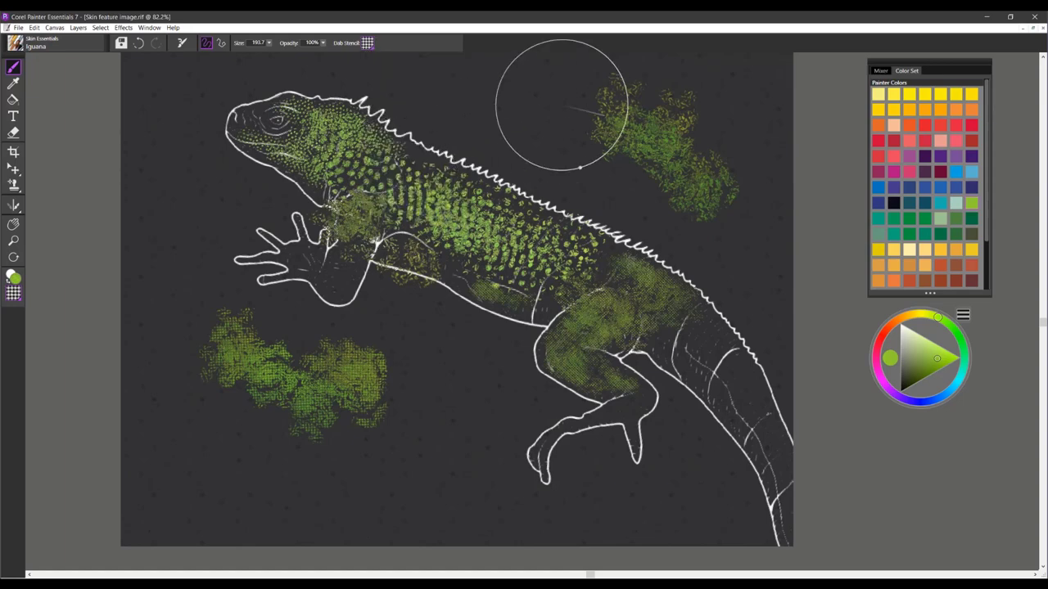
mouse_move(514, 90)
left_mouse_down()
mouse_move(523, 118)
mouse_move(565, 135)
mouse_move(573, 164)
mouse_move(601, 176)
left_mouse_up()
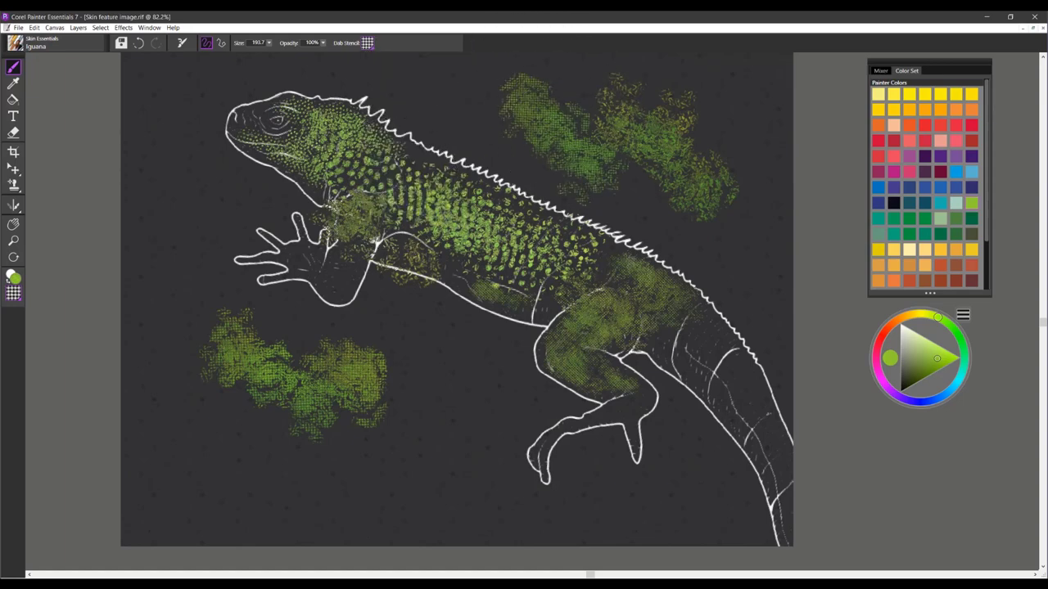
Set the dab stencil to the checkered dot texture and paint green patches in front of the iguana's head and below its belly
left_click(368, 43)
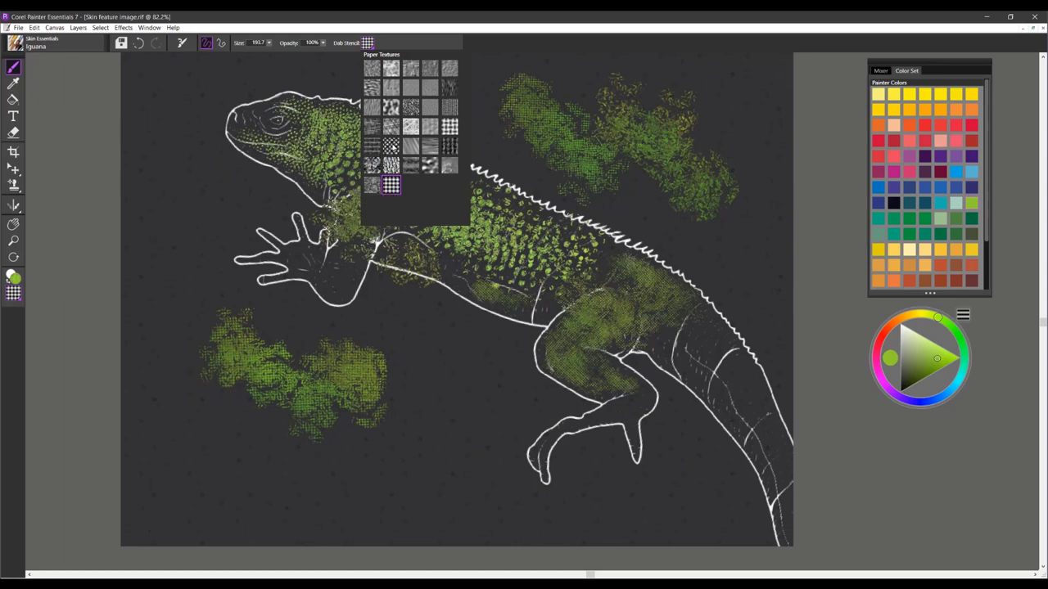
left_click(391, 146)
mouse_move(172, 159)
left_mouse_down()
mouse_move(180, 214)
mouse_move(195, 219)
mouse_move(184, 205)
left_mouse_up()
mouse_move(451, 342)
left_mouse_down()
mouse_move(476, 381)
mouse_move(409, 368)
mouse_move(473, 392)
mouse_move(456, 346)
mouse_move(495, 401)
mouse_move(479, 445)
left_mouse_up()
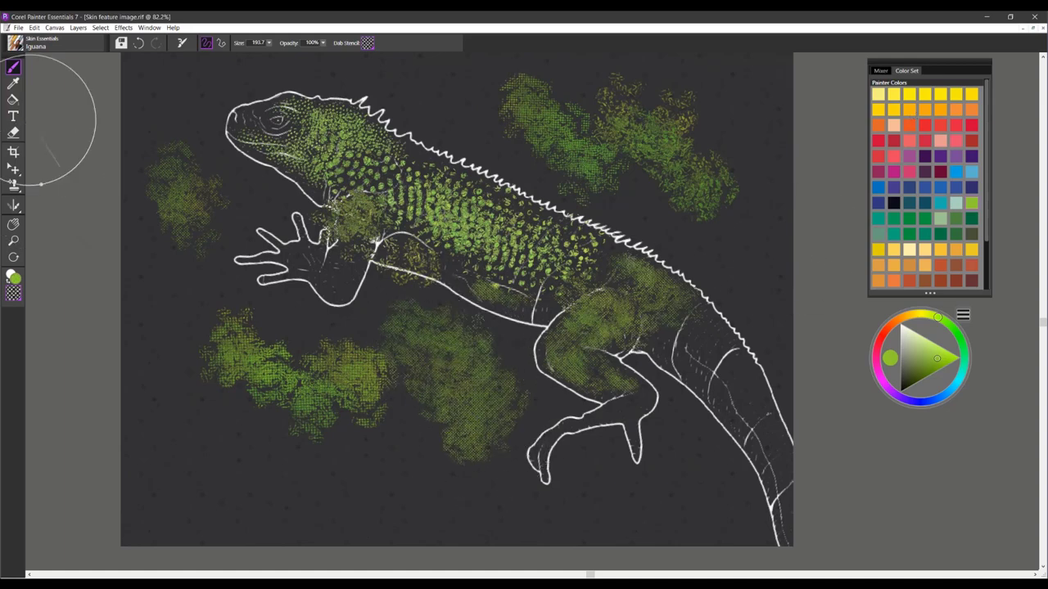
mouse_move(485, 336)
left_mouse_down()
mouse_move(456, 366)
mouse_move(504, 377)
left_mouse_up()
Blend an orange stroke and a long yellow stroke into the green swatches above the iguana's back
left_click(909, 109)
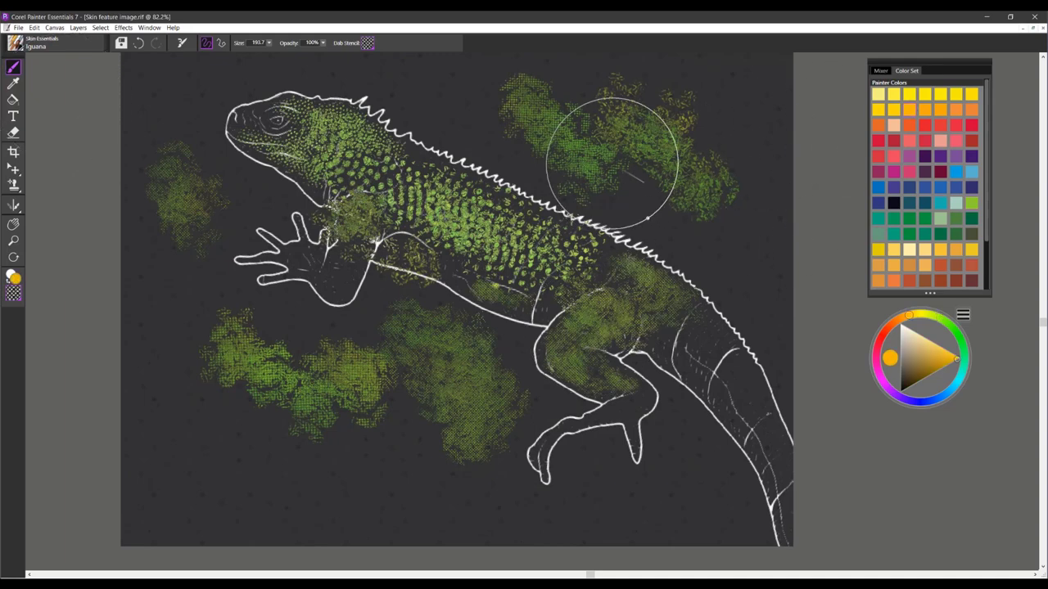
left_click_drag(612, 164, 657, 188)
left_click(942, 94)
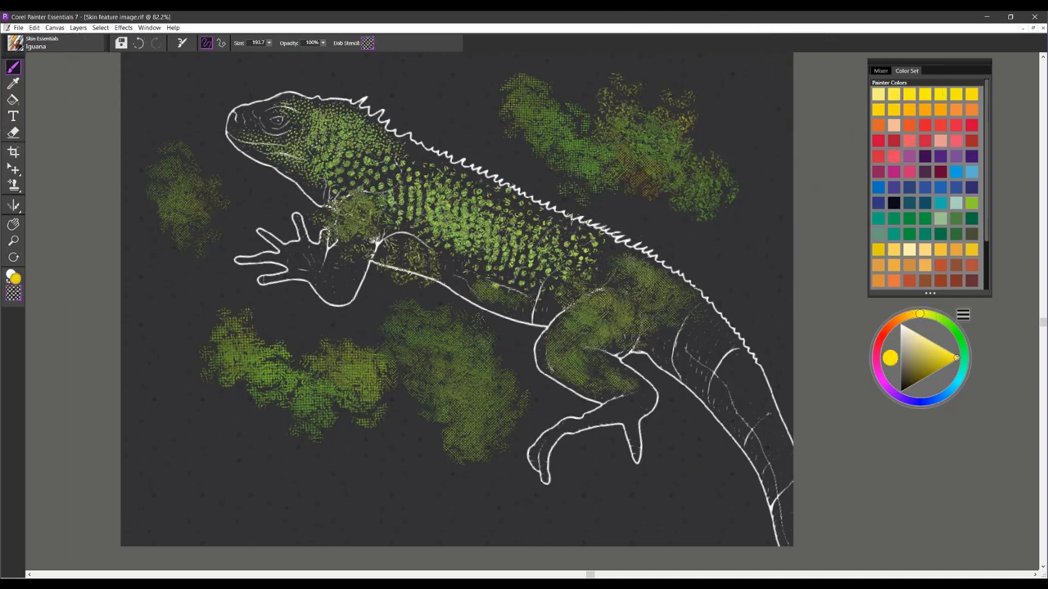
mouse_move(689, 75)
left_mouse_down()
mouse_move(730, 159)
mouse_move(735, 201)
left_mouse_up()
Paint red over and around the swatches above the iguana's back and add a red patch on its flank
left_click(878, 140)
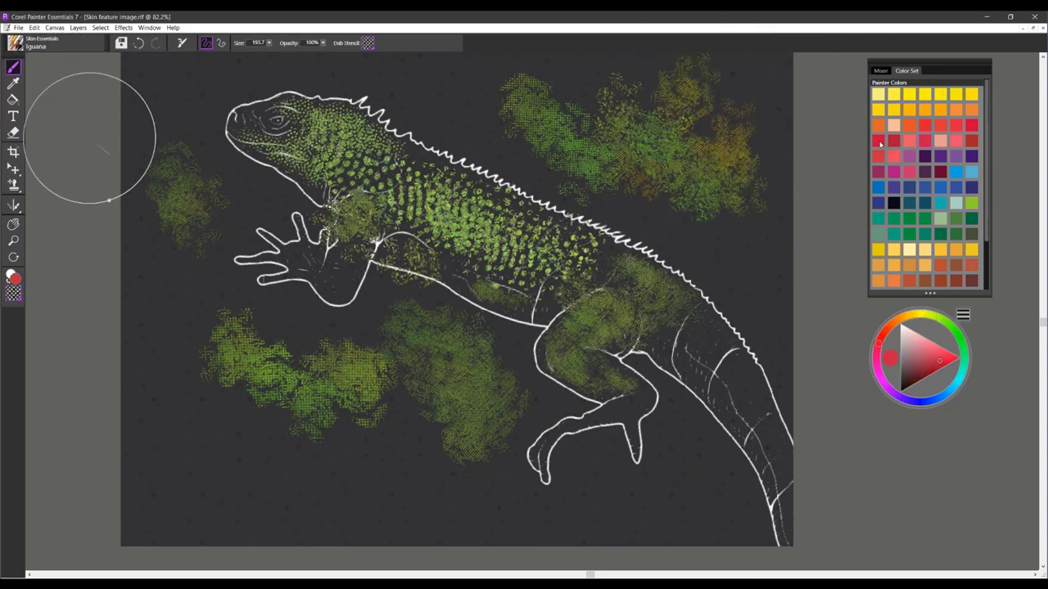
mouse_move(635, 147)
left_mouse_down()
mouse_move(685, 190)
mouse_move(679, 204)
mouse_move(717, 229)
left_mouse_up()
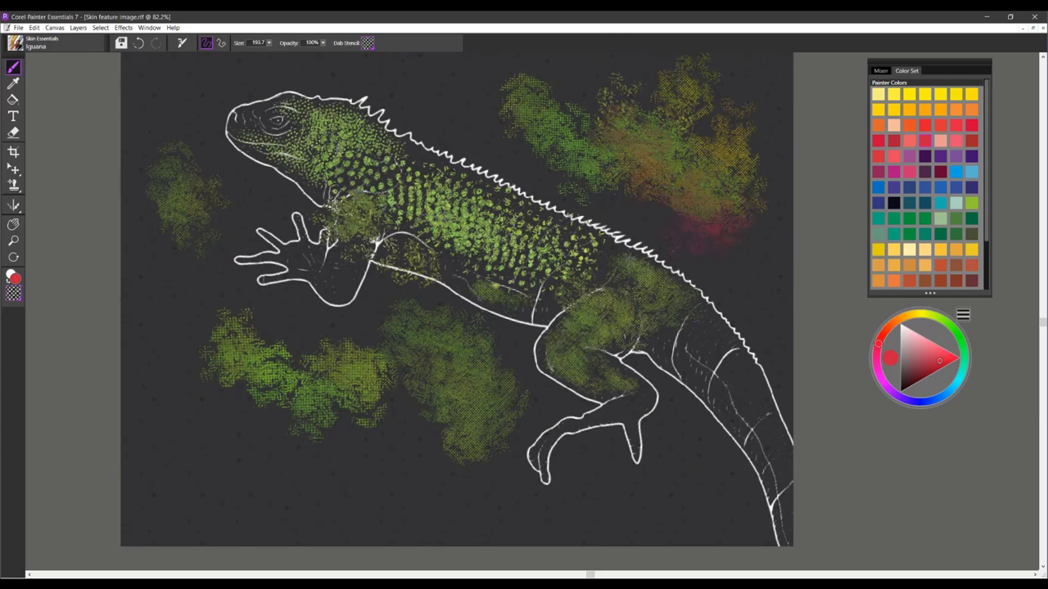
left_click_drag(635, 175, 643, 144)
left_click_drag(600, 114, 582, 117)
mouse_move(524, 92)
left_mouse_down()
mouse_move(602, 90)
mouse_move(476, 107)
mouse_move(532, 99)
left_mouse_up()
mouse_move(468, 202)
left_mouse_down()
mouse_move(461, 245)
mouse_move(487, 258)
left_mouse_up()
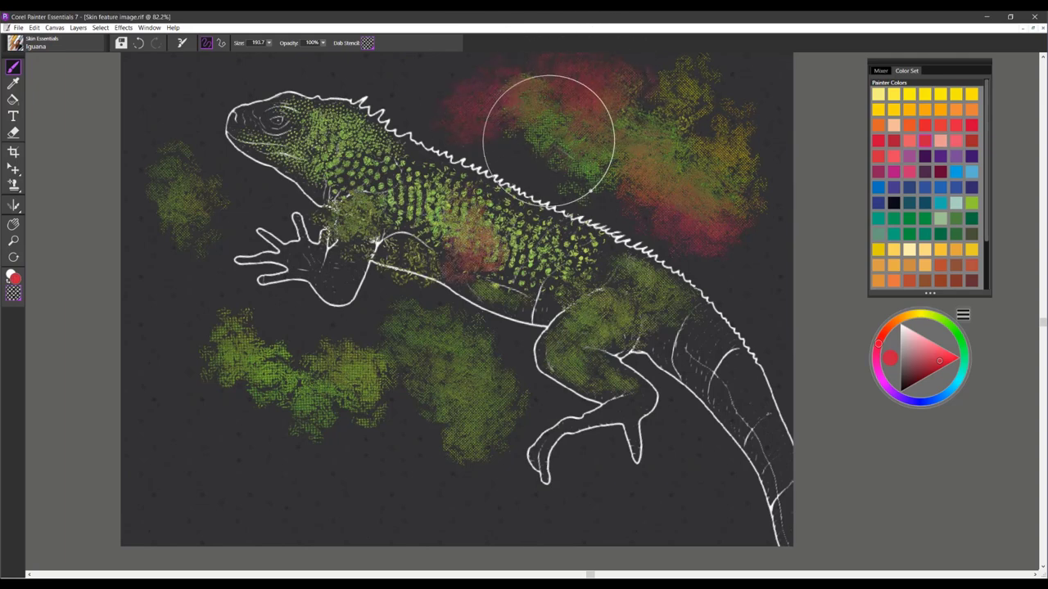
mouse_move(585, 129)
left_mouse_down()
mouse_move(548, 136)
mouse_move(580, 159)
mouse_move(621, 161)
mouse_move(645, 135)
mouse_move(714, 209)
mouse_move(743, 197)
mouse_move(743, 176)
mouse_move(760, 162)
mouse_move(768, 177)
left_mouse_up()
Shade the iguana's hind leg and the belly beside it with red, reducing the Iguana brush to 55.4 for the leg's edges
left_click_drag(606, 334, 627, 333)
left_click_drag(627, 333, 629, 340)
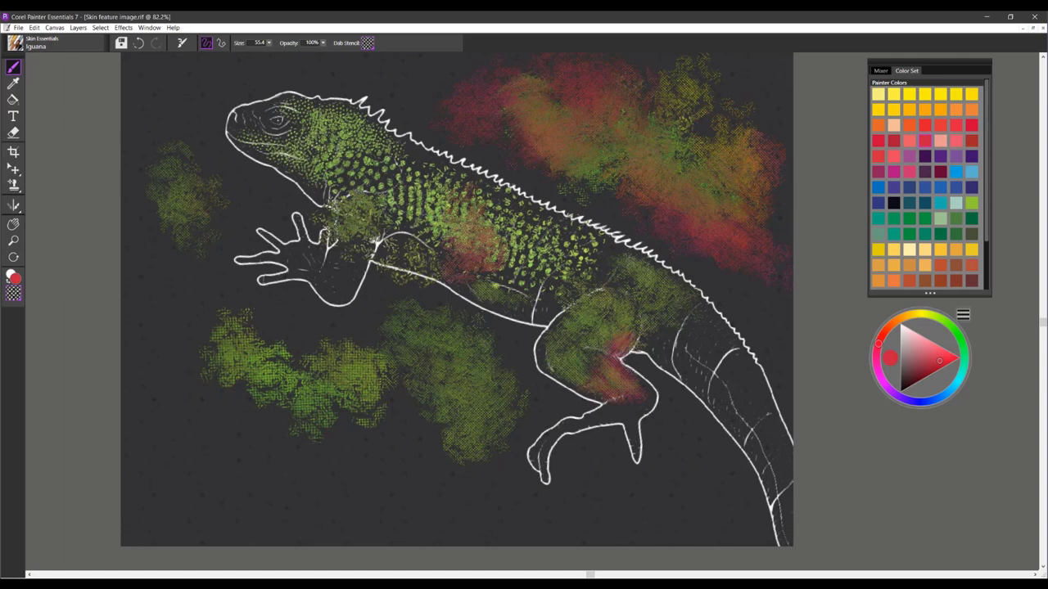
left_click(650, 335)
left_click_drag(600, 370, 638, 394)
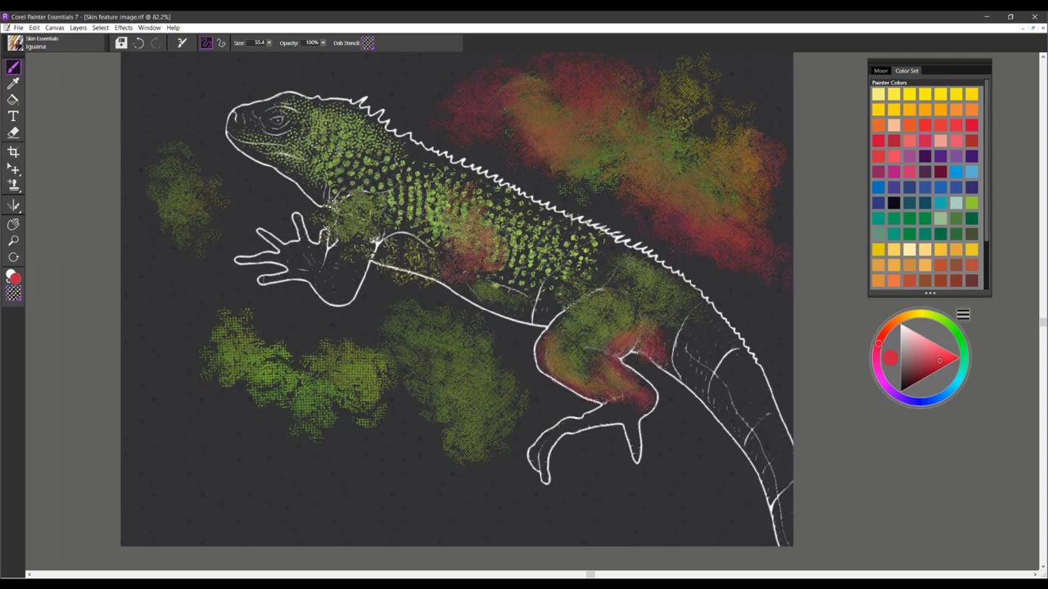
left_click_drag(573, 351, 560, 337)
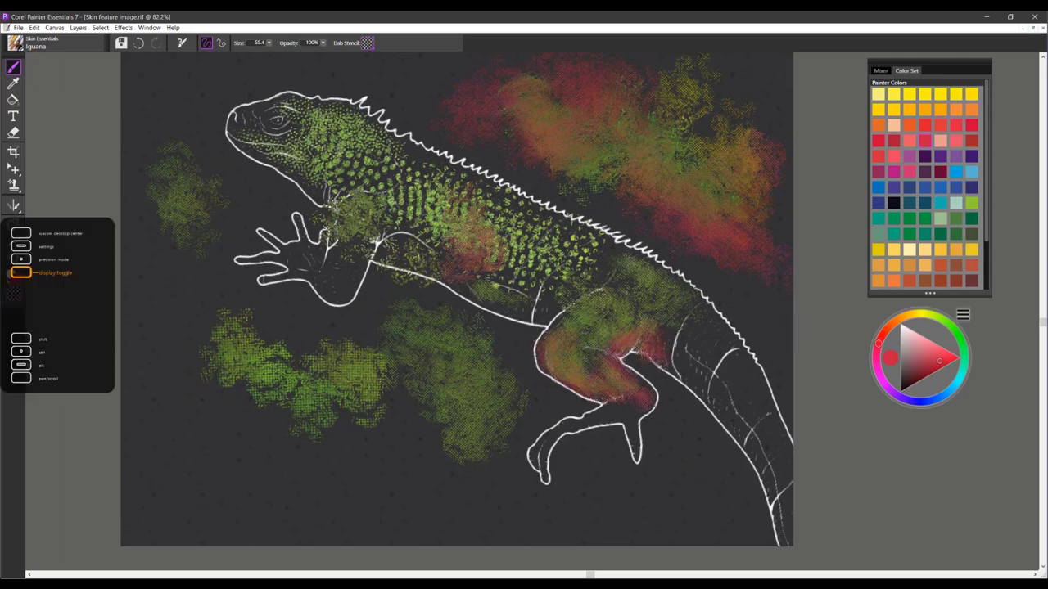
mouse_move(537, 301)
left_mouse_down()
mouse_move(621, 315)
mouse_move(600, 325)
left_mouse_up()
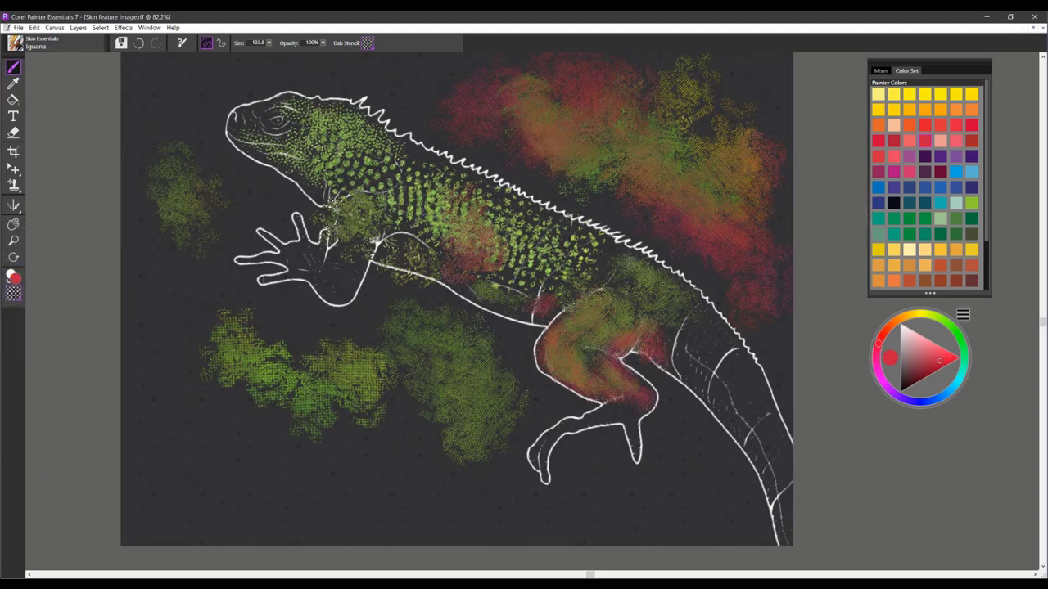
Switch to the Skin Blender brush at size 141.2 and blend the neck scales, the red patch above the back and the front leg
left_click(54, 43)
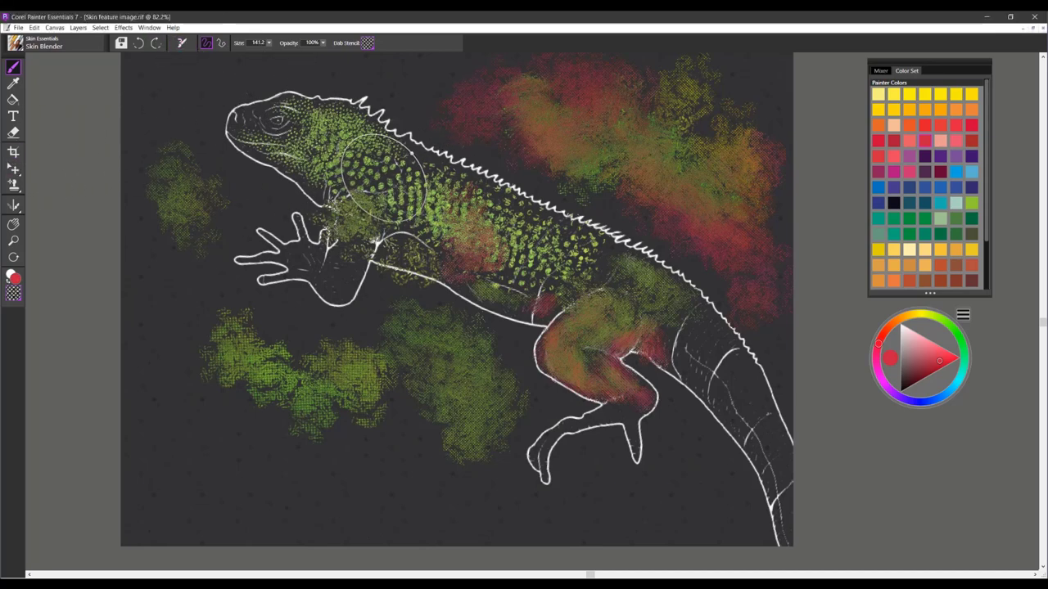
left_click_drag(370, 171, 363, 168)
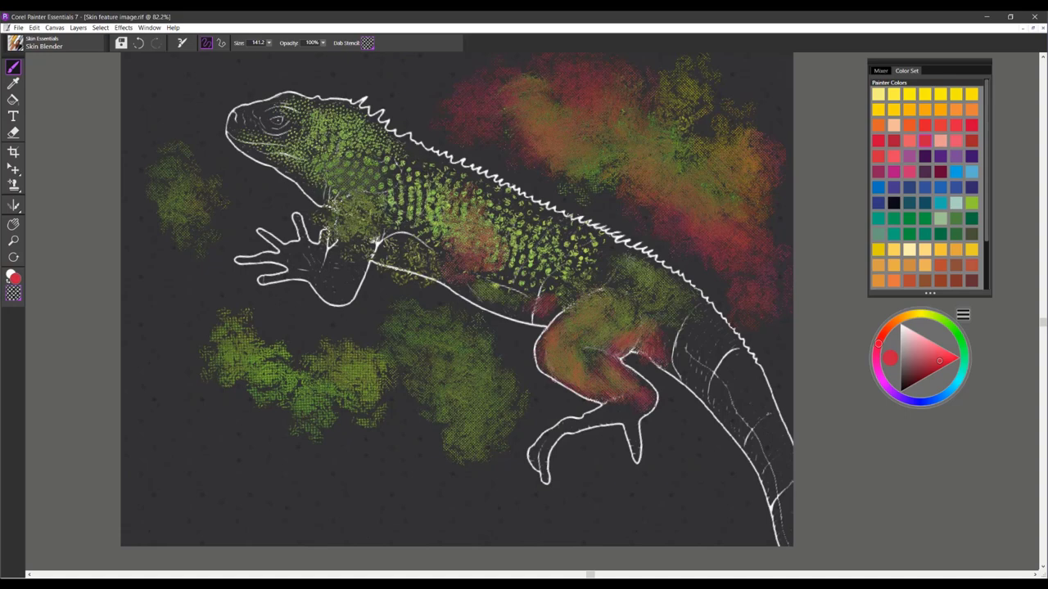
left_click_drag(393, 158, 411, 169)
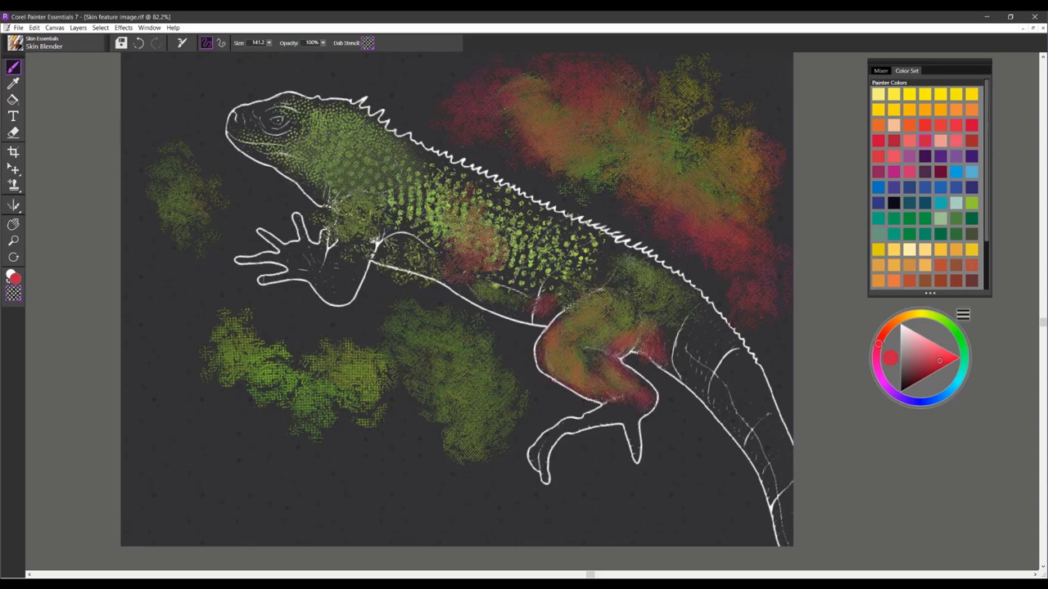
left_click_drag(458, 113, 465, 126)
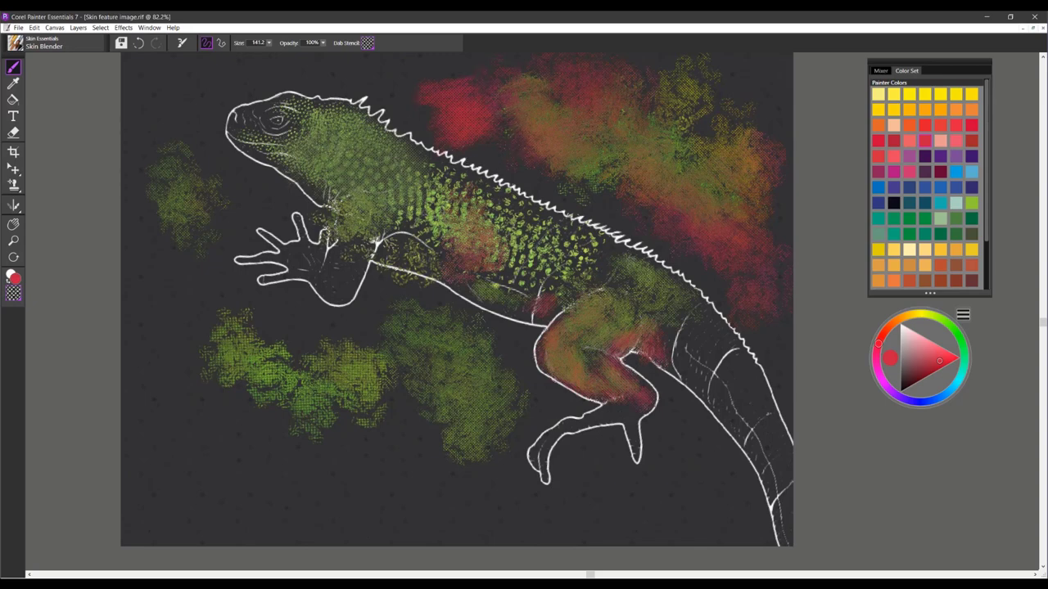
mouse_move(342, 221)
left_mouse_down()
mouse_move(348, 278)
mouse_move(360, 242)
left_mouse_up()
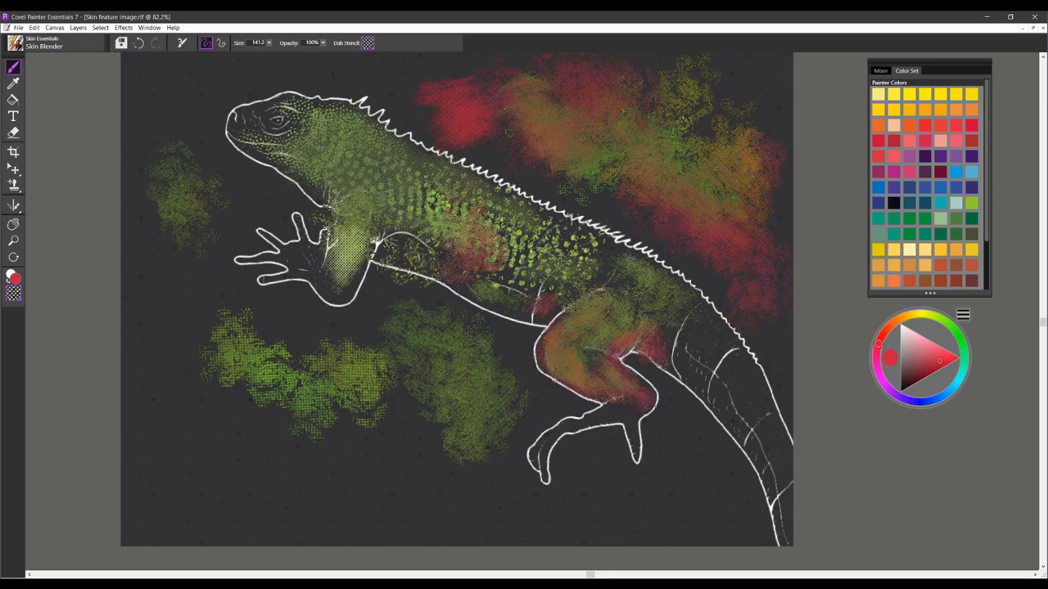
Blend the colours on the iguana's thigh, belly and mid-body scales and in the multicoloured patch above its back
left_click_drag(599, 292, 610, 310)
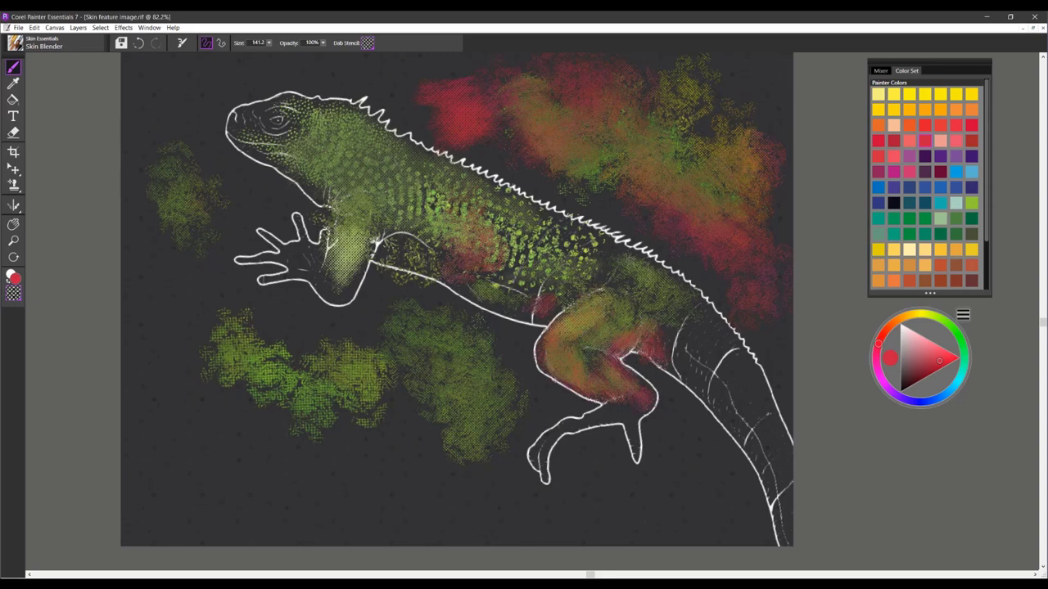
mouse_move(560, 376)
left_mouse_down()
mouse_move(585, 356)
mouse_move(573, 307)
mouse_move(504, 301)
mouse_move(509, 290)
mouse_move(479, 296)
left_mouse_up()
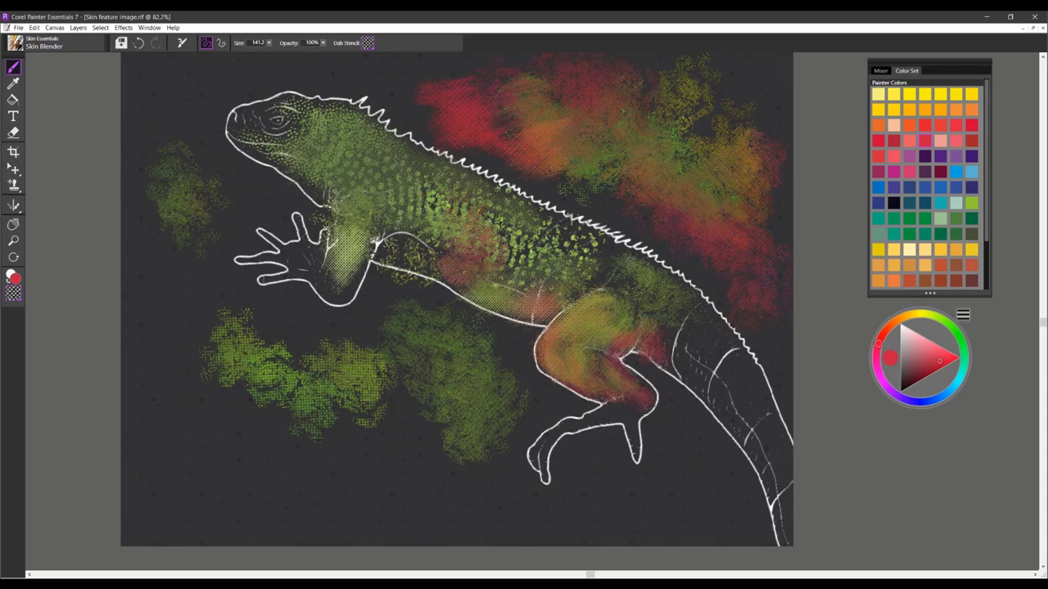
left_click_drag(566, 169, 592, 190)
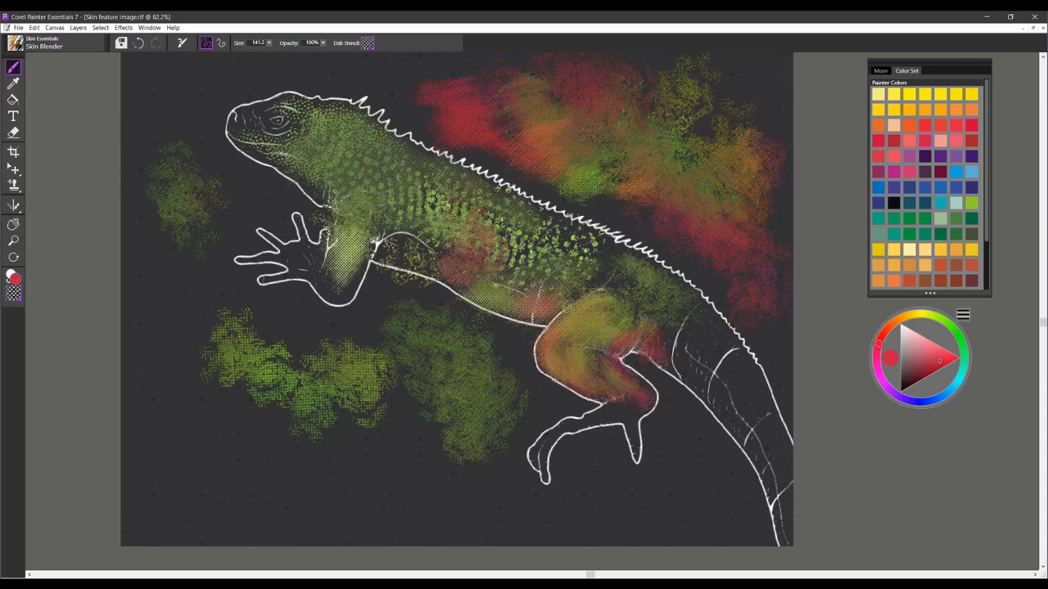
left_click_drag(409, 256, 440, 260)
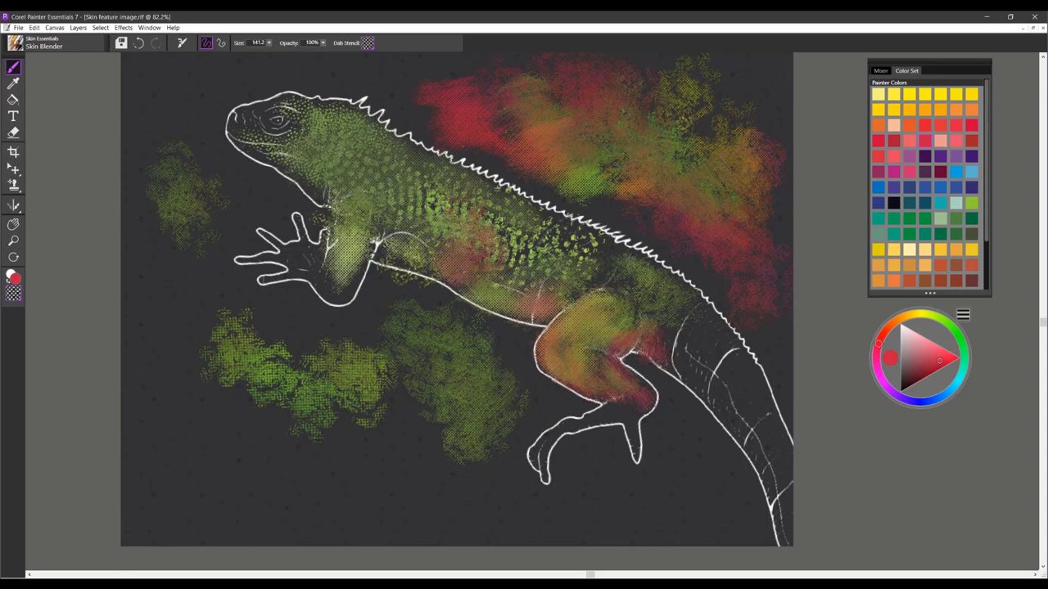
left_click_drag(505, 233, 524, 244)
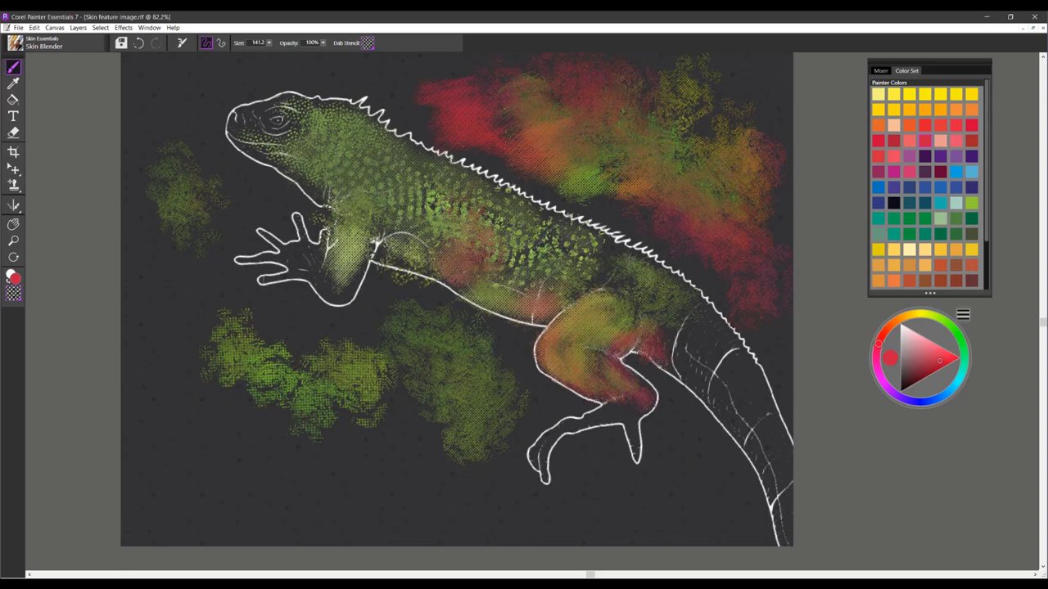
Blend the green and red around the iguana's hip, tail base and lower hind leg
mouse_move(647, 255)
left_mouse_down()
mouse_move(598, 276)
mouse_move(638, 334)
mouse_move(675, 348)
left_mouse_up()
mouse_move(655, 293)
left_mouse_down()
mouse_move(666, 319)
mouse_move(637, 308)
left_mouse_up()
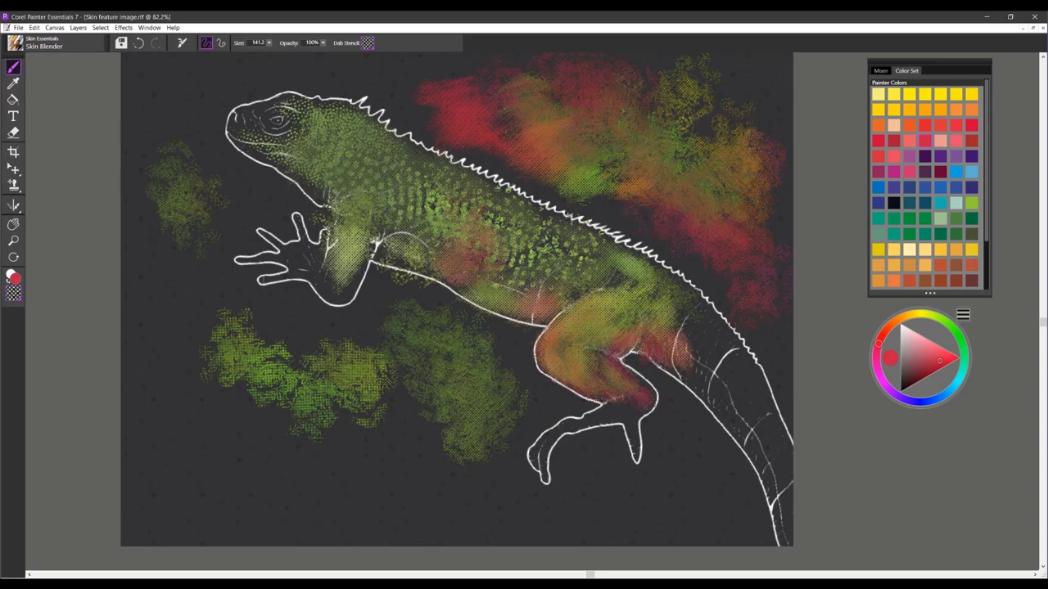
left_click_drag(680, 337, 697, 363)
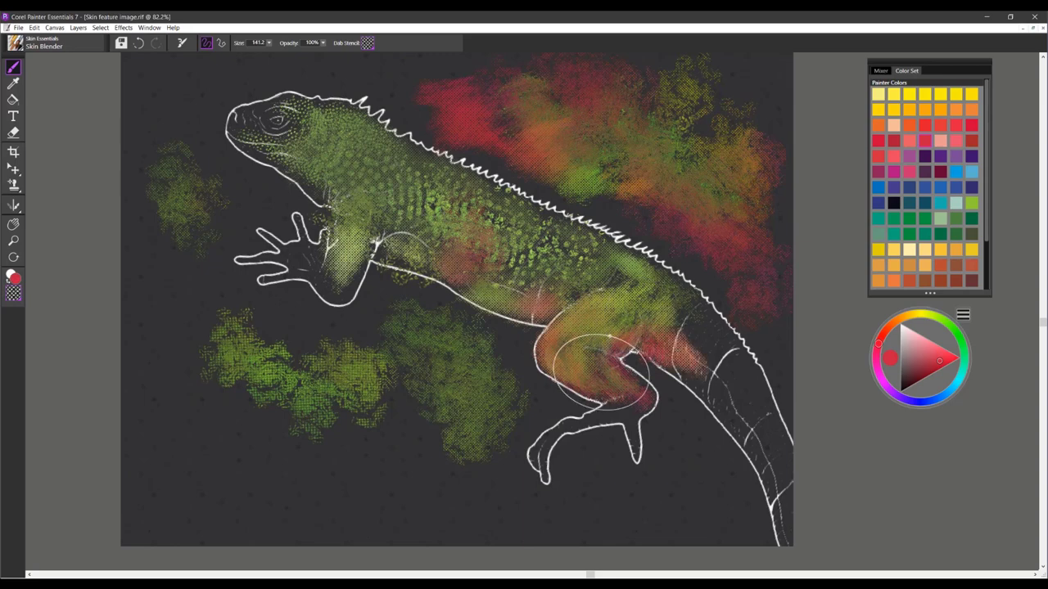
left_click_drag(609, 373, 640, 400)
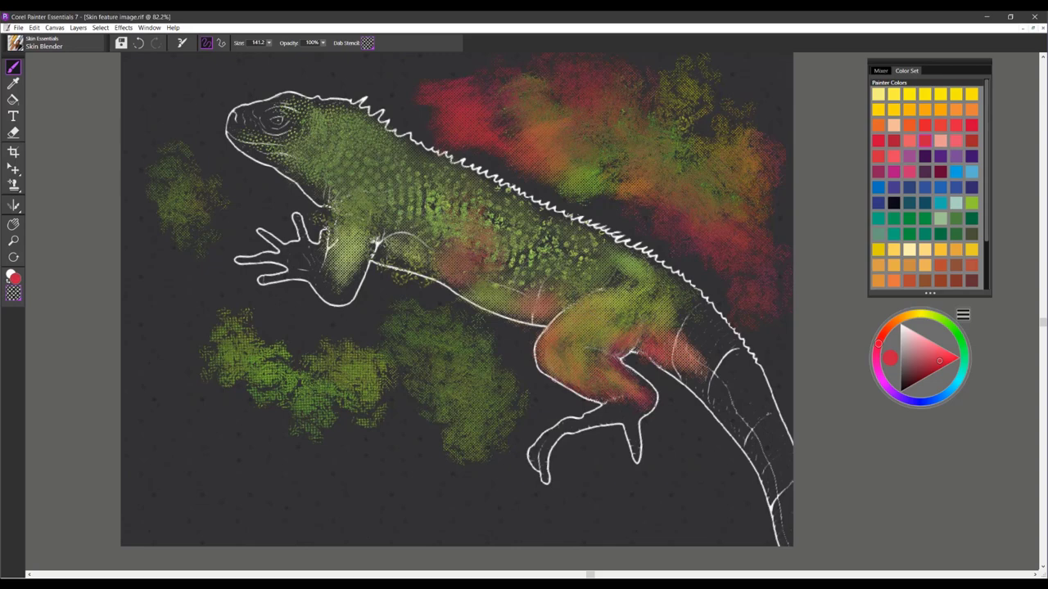
Set the Skin Blender's dab stencil to the second paper texture and blend the belly area behind the front leg
left_click(367, 43)
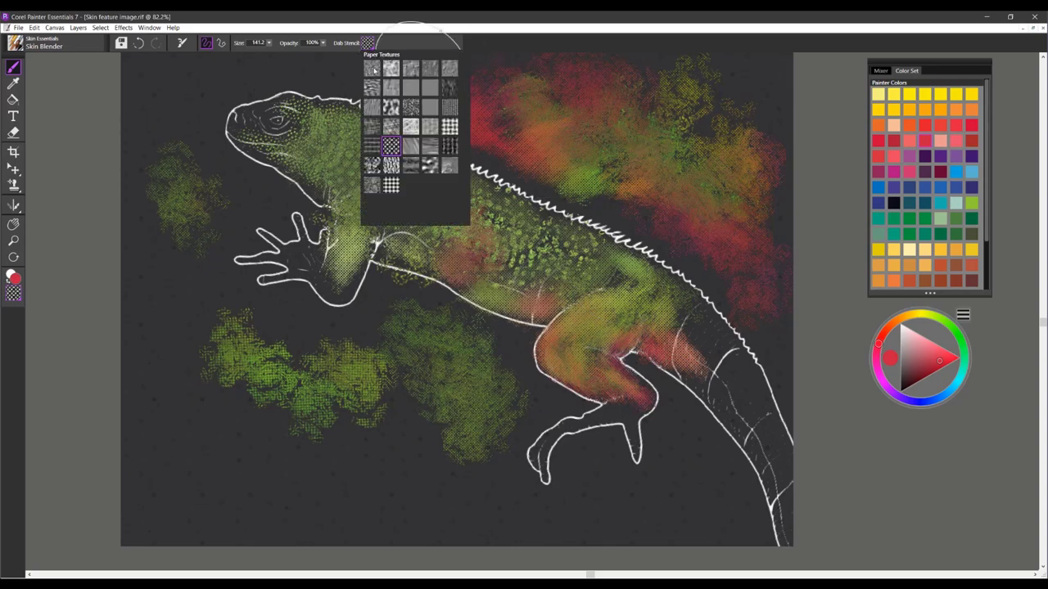
left_click(391, 68)
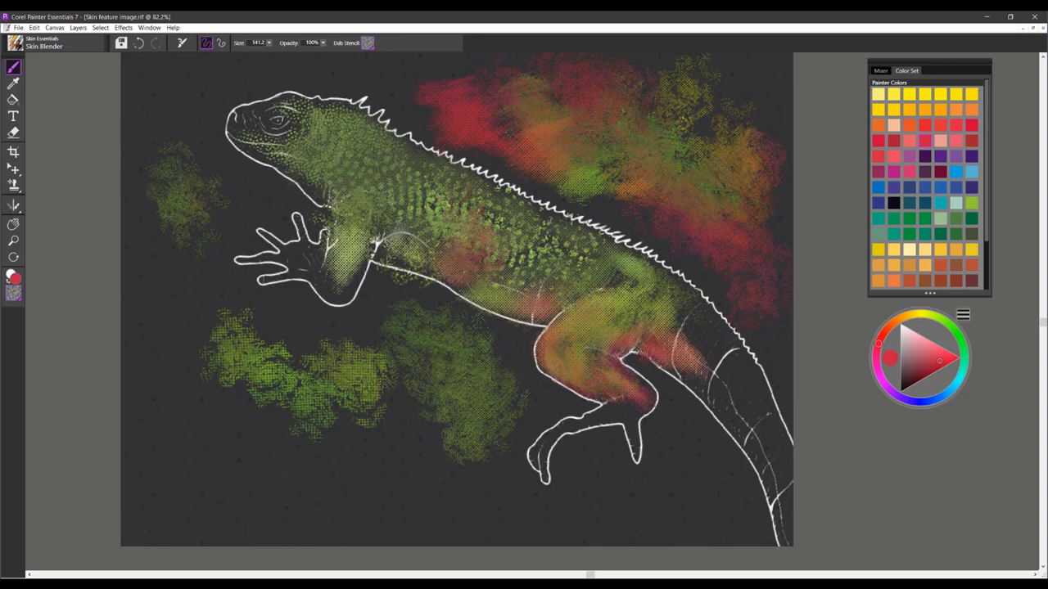
left_click_drag(406, 256, 435, 265)
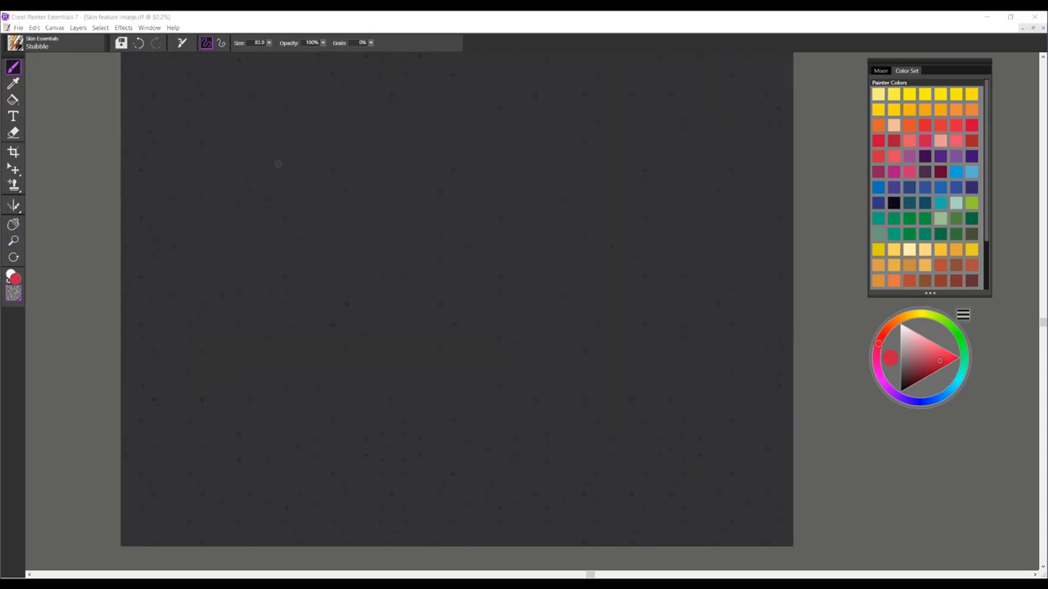
Paint small test patches on the dark canvas with the Stubble brush at size 83.9, using pale pink and near-white
left_click(309, 155)
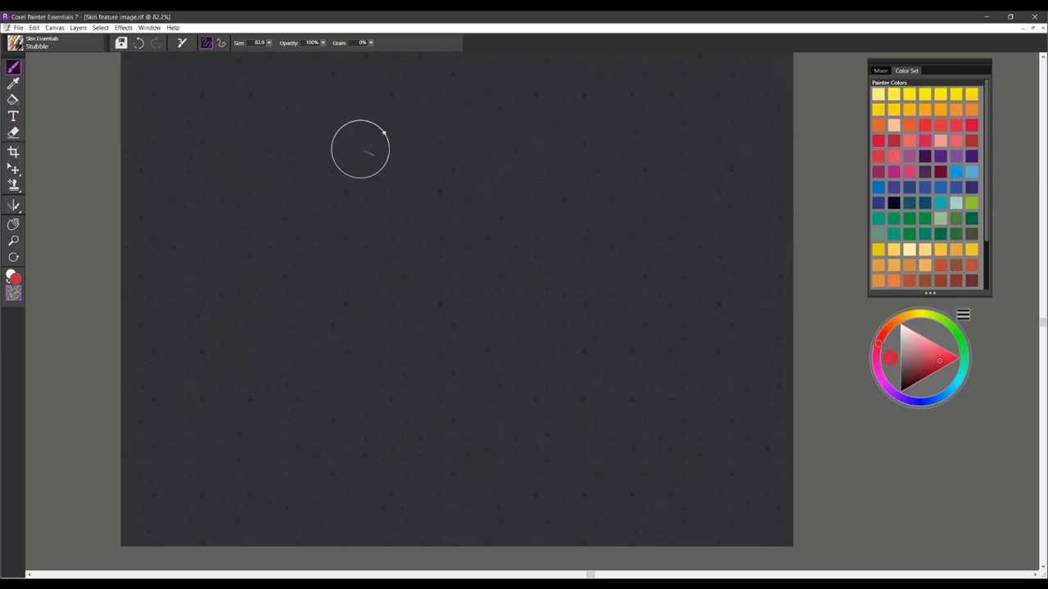
left_click(917, 337)
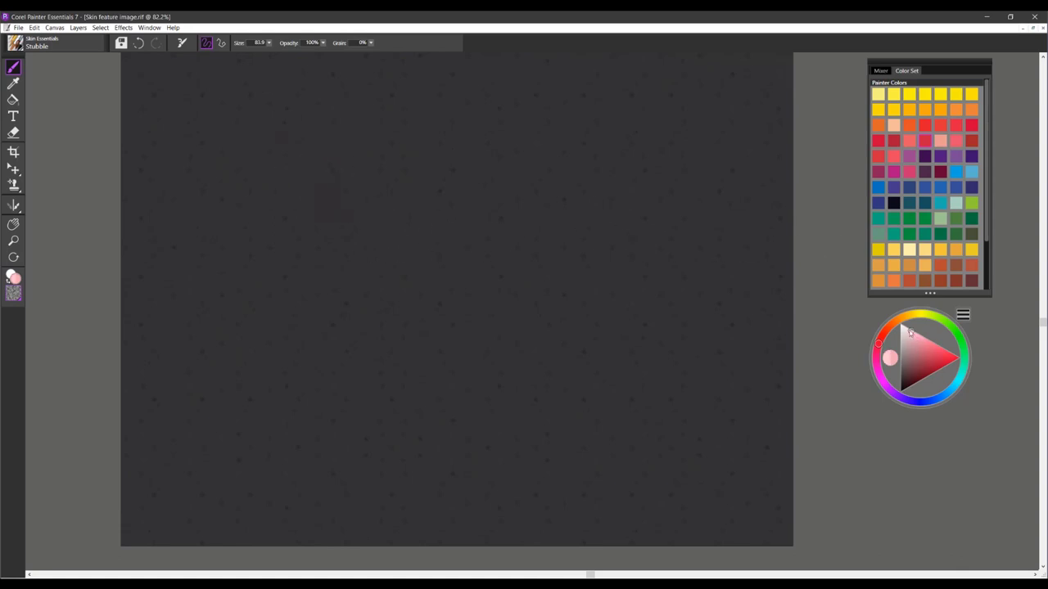
left_click(902, 329)
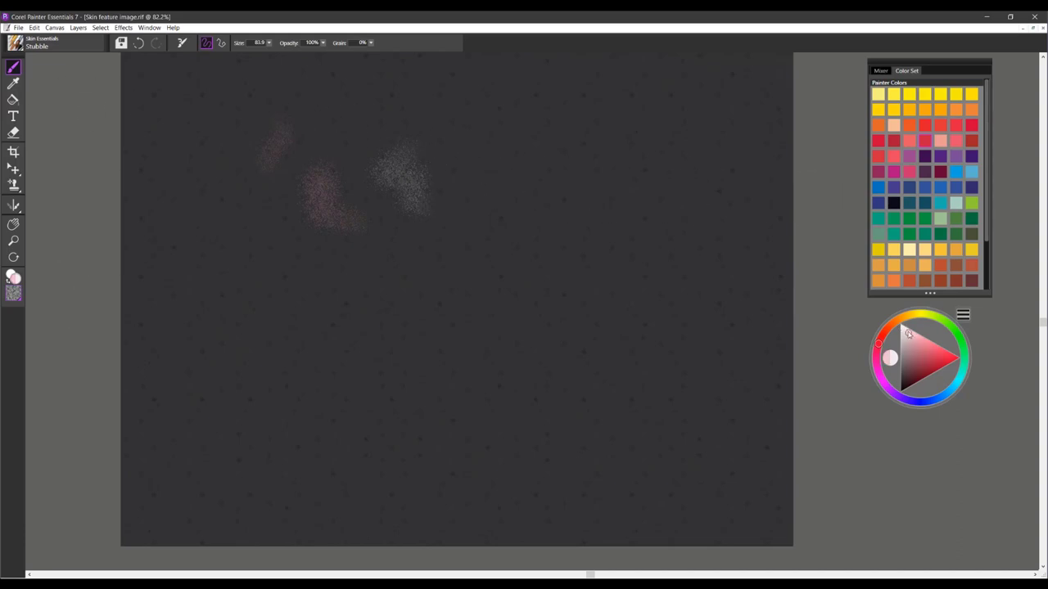
Enlarge the Stubble brush to about 228 and dab overlapping white stubble patches across the upper right of the canvas
left_click(186, 46)
left_click_drag(504, 160, 498, 170)
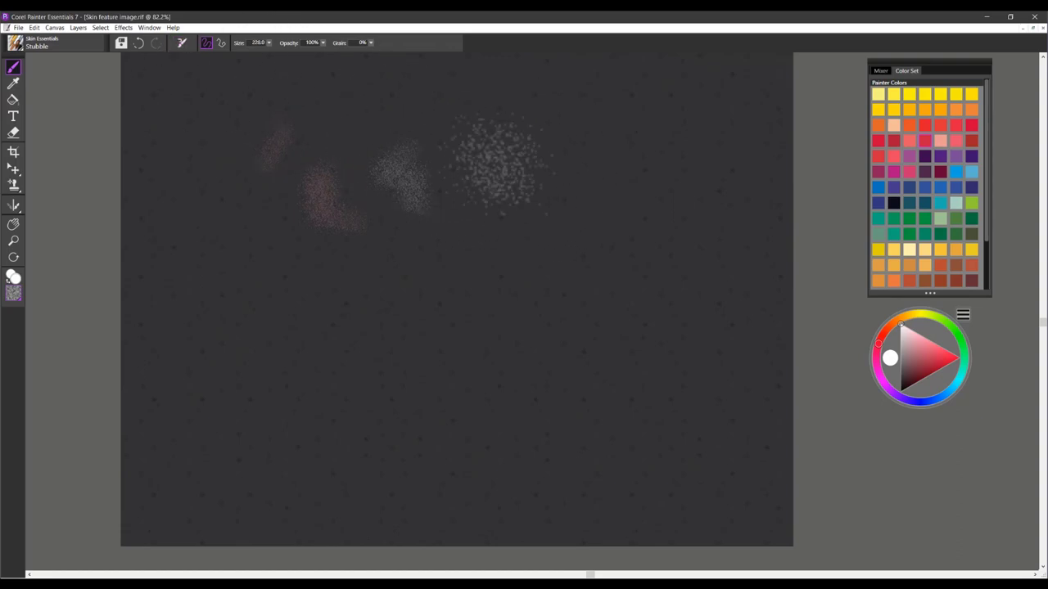
left_click(547, 158)
left_click(568, 160)
left_click(534, 238)
left_click(616, 218)
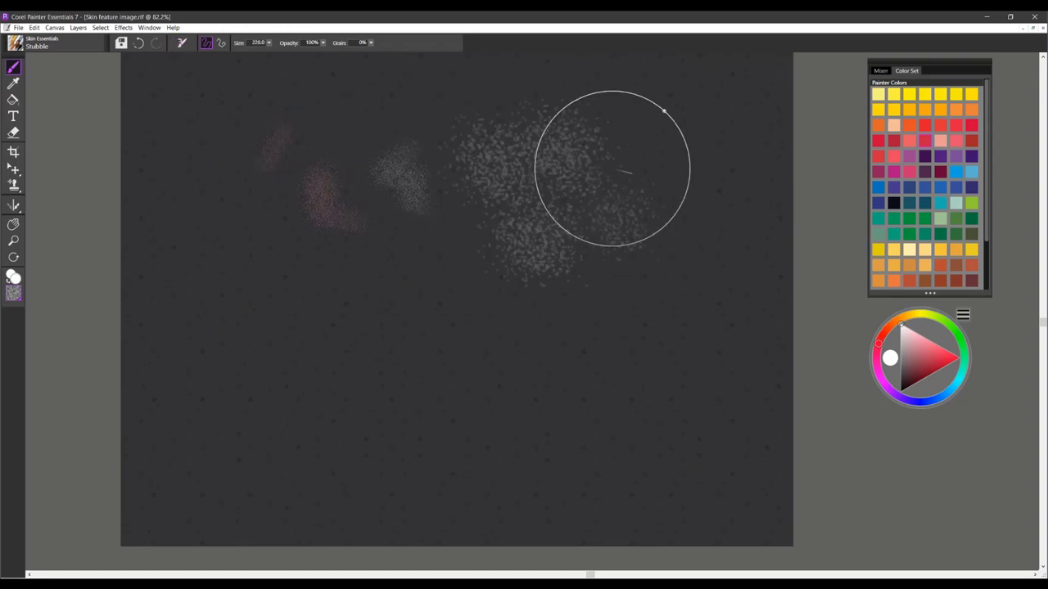
left_click(645, 137)
left_click(672, 184)
left_click(559, 88)
Extend the white stubble through the middle of the canvas and around the underside of the small pink patches
left_click(399, 307)
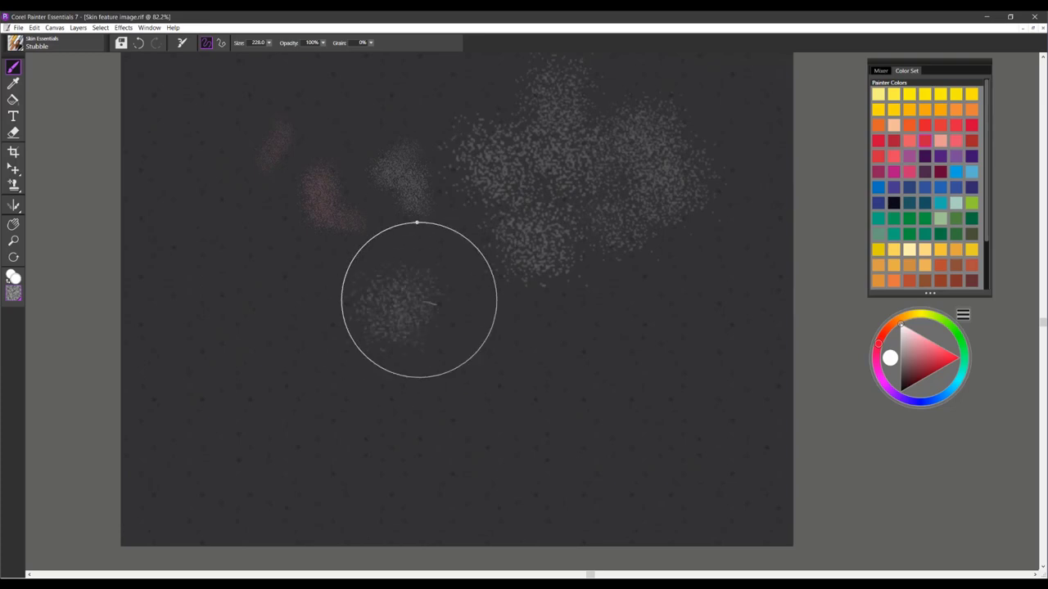
left_click(442, 283)
left_click(447, 234)
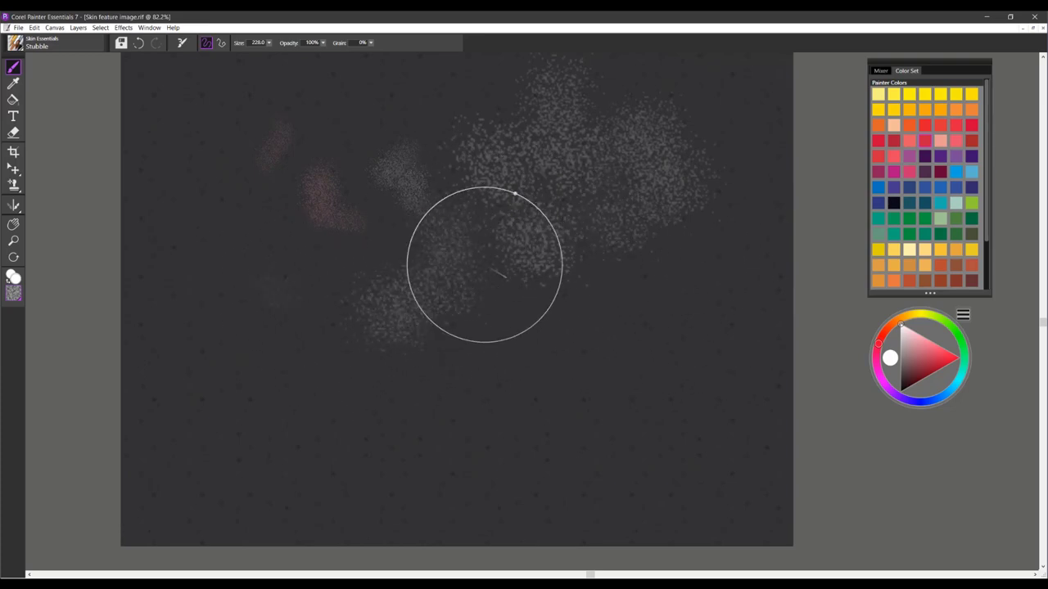
left_click_drag(485, 265, 523, 304)
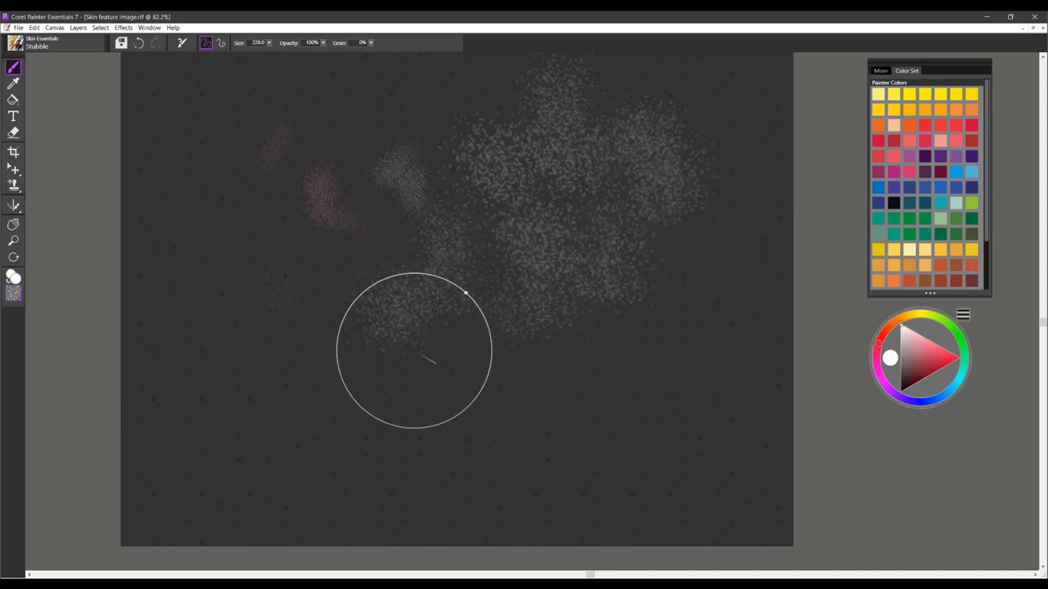
mouse_move(394, 286)
left_mouse_down()
mouse_move(376, 296)
mouse_move(333, 282)
left_mouse_up()
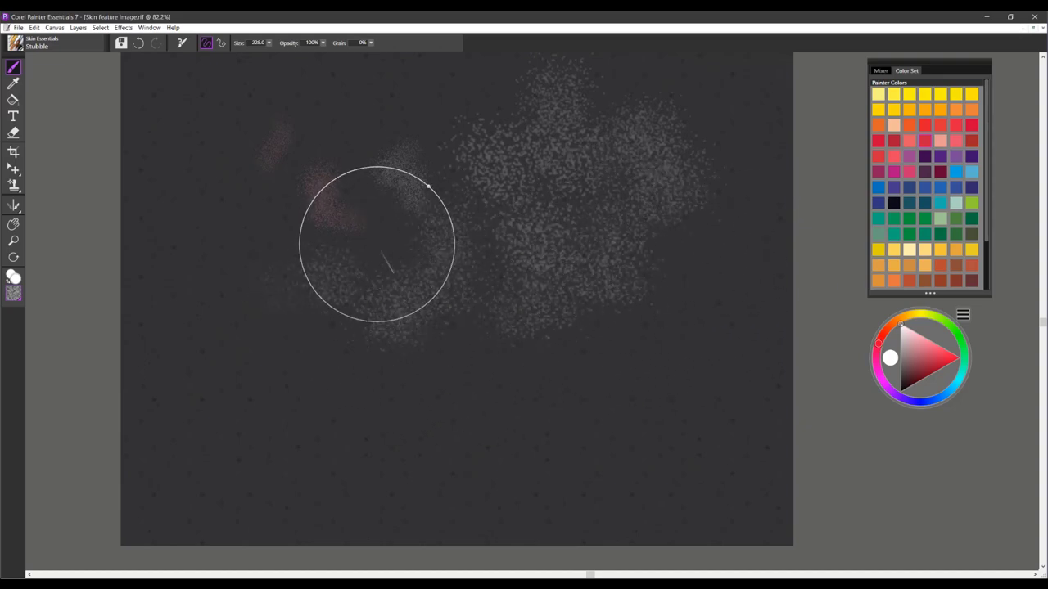
mouse_move(283, 239)
left_mouse_down()
mouse_move(246, 238)
mouse_move(296, 258)
left_mouse_up()
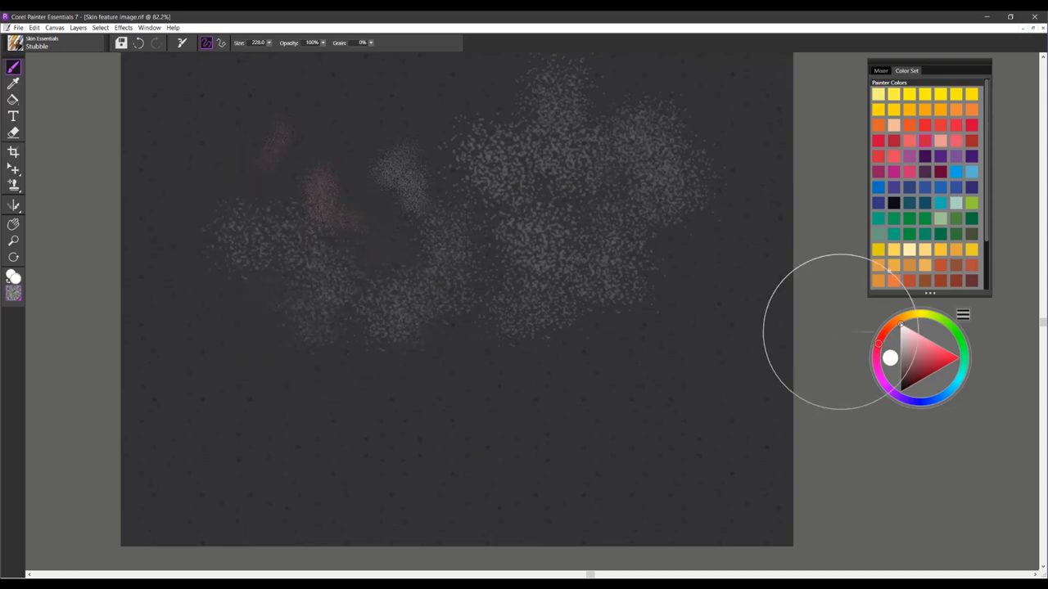
Paint light pink stubble below the large white area and above the small white patch, and clear the whole canvas
left_click(927, 338)
mouse_move(618, 349)
left_mouse_down()
mouse_move(643, 347)
mouse_move(693, 308)
left_mouse_up()
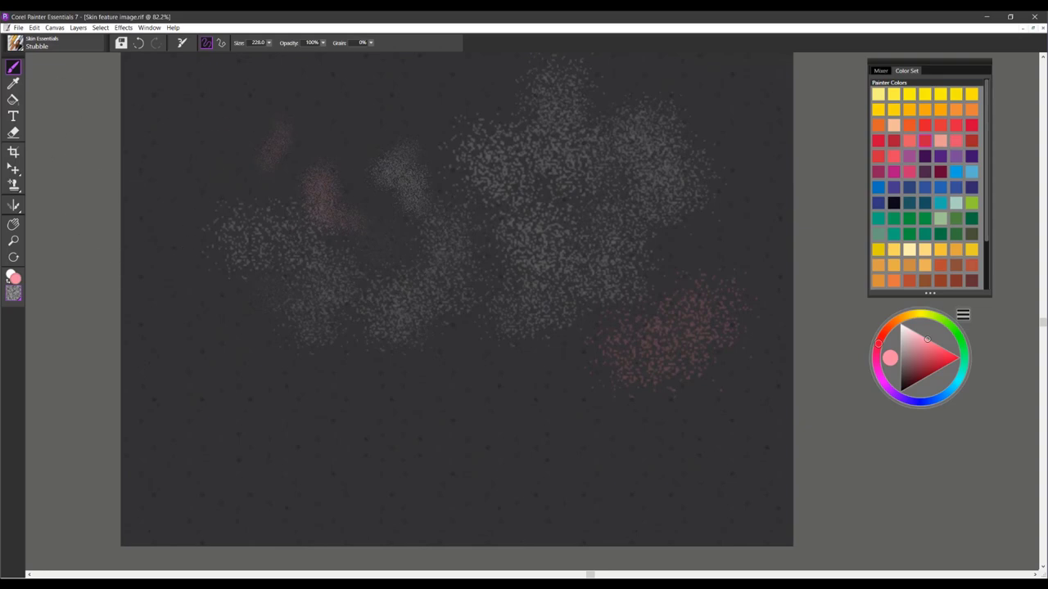
mouse_move(367, 144)
left_mouse_down()
mouse_move(352, 133)
mouse_move(376, 137)
mouse_move(405, 121)
left_mouse_up()
key("ctrl+a")
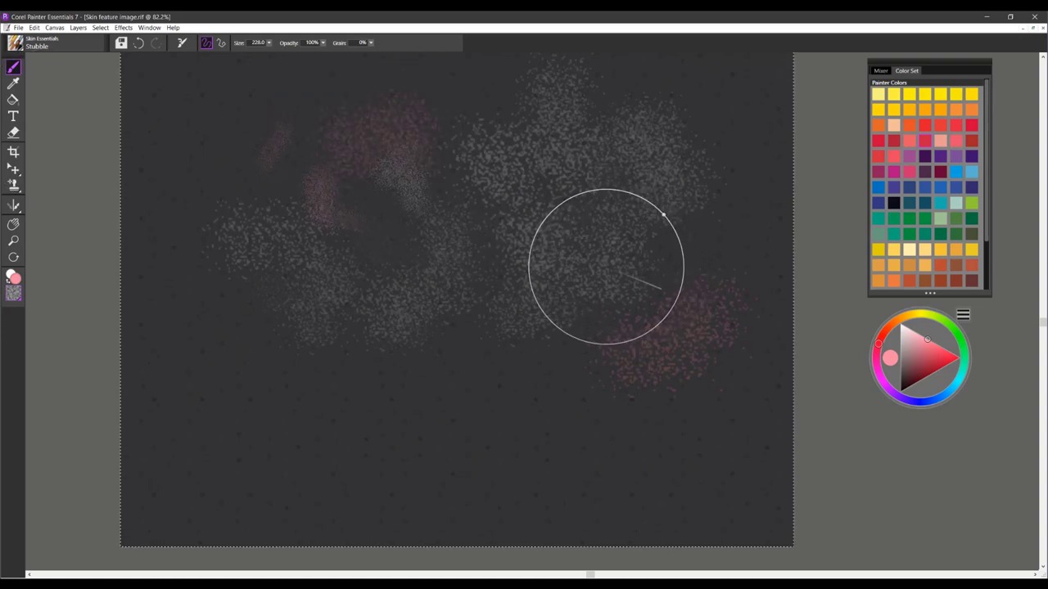
key("Delete")
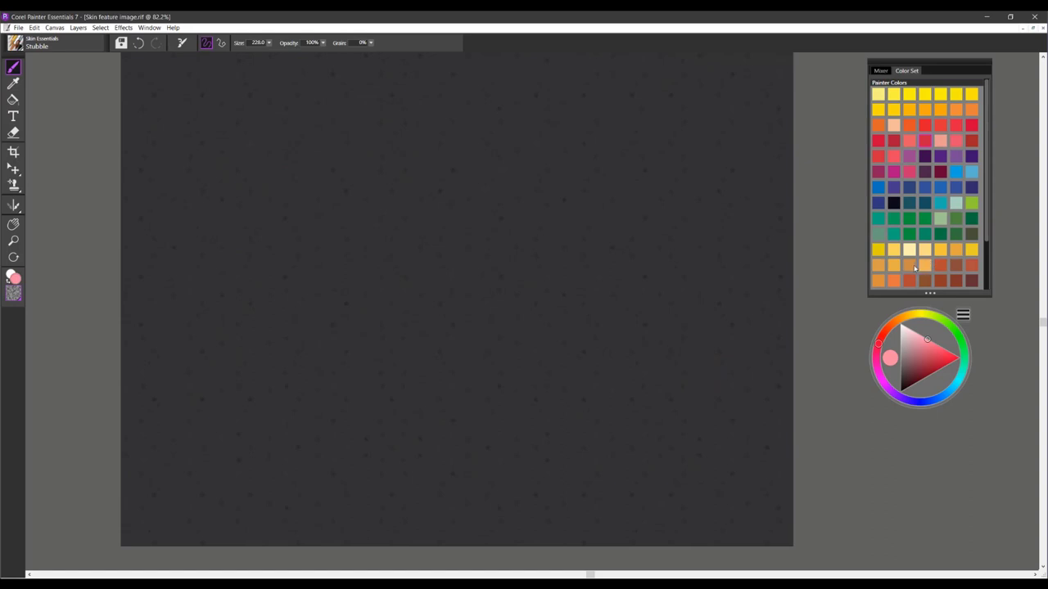
Paint layered light orange Stubble strokes in a wide band across the middle of the canvas, reducing the brush to size 173.5
left_click(924, 267)
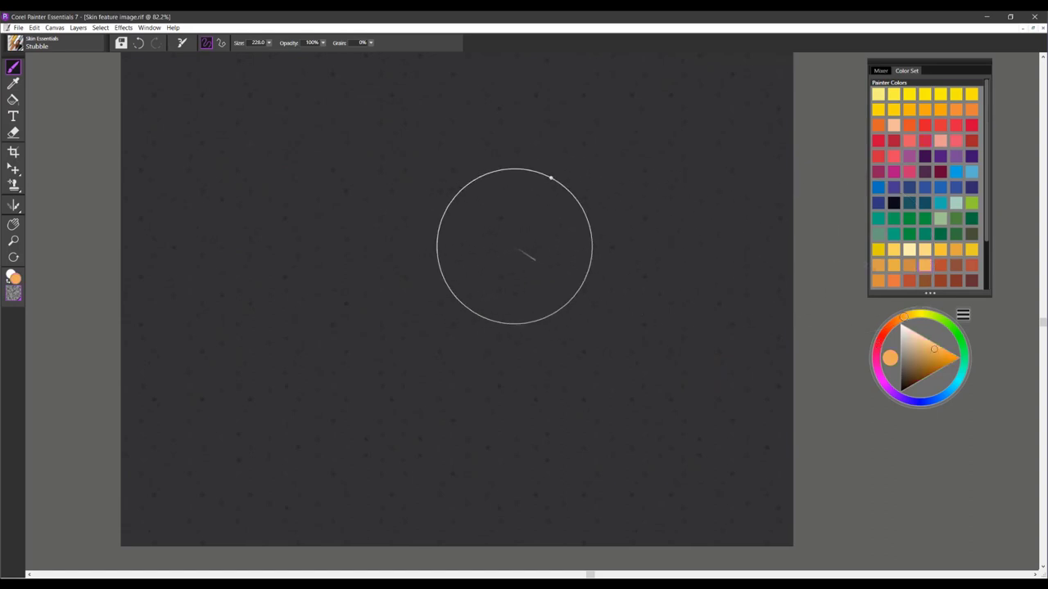
left_click_drag(508, 246, 596, 233)
mouse_move(522, 242)
left_mouse_down()
mouse_move(458, 258)
mouse_move(515, 247)
left_mouse_up()
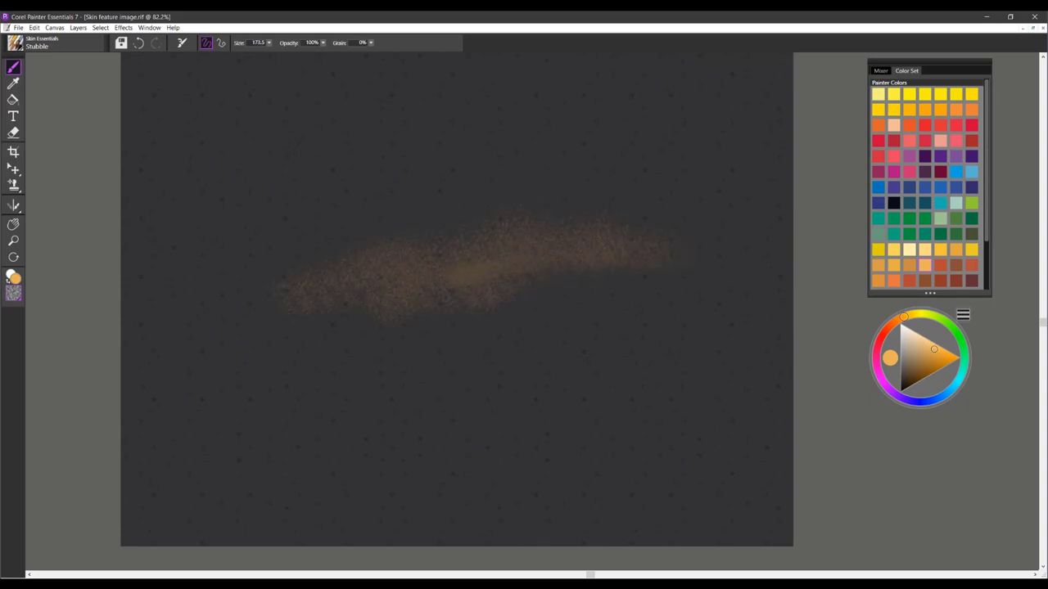
left_click_drag(671, 246, 729, 217)
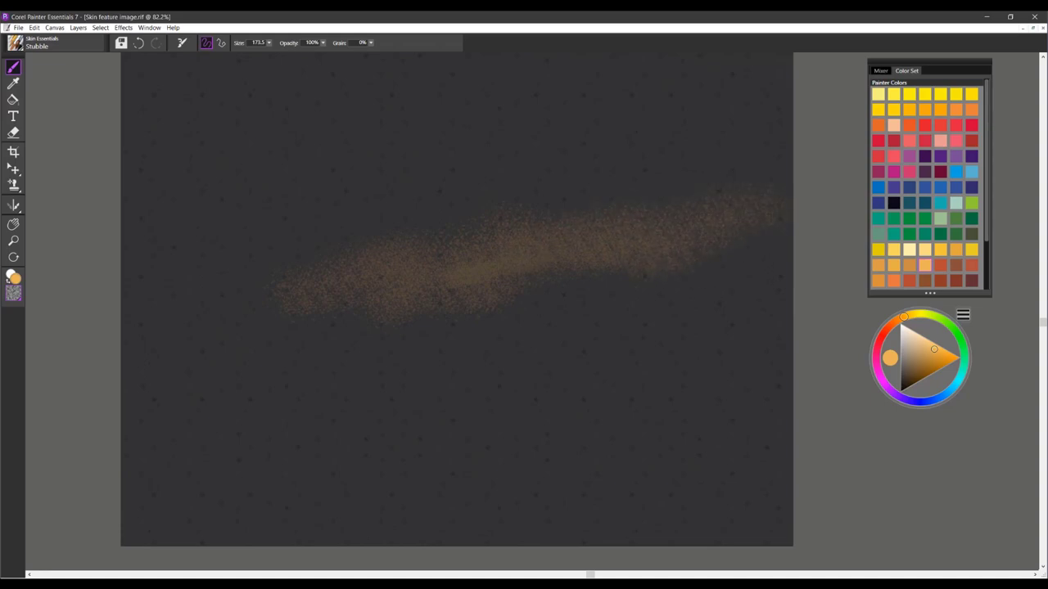
left_click_drag(318, 318, 528, 296)
left_click_drag(593, 298, 650, 283)
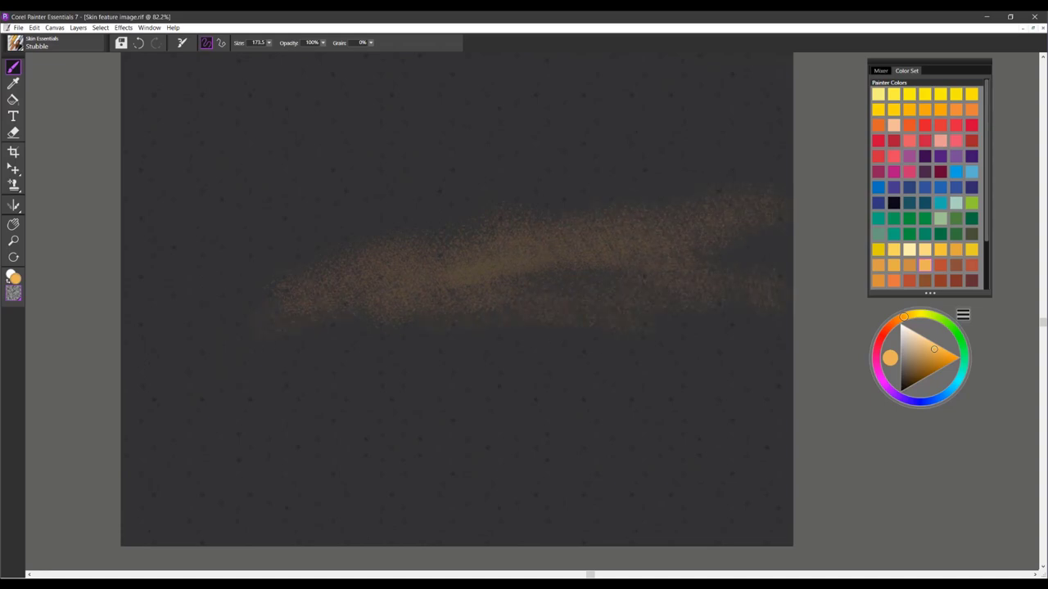
mouse_move(286, 343)
left_mouse_down()
mouse_move(583, 335)
mouse_move(458, 324)
mouse_move(279, 334)
left_mouse_up()
Clear the orange stubble from the whole canvas and remove the selection
key("ctrl+a")
key("Delete")
key("ctrl+d")
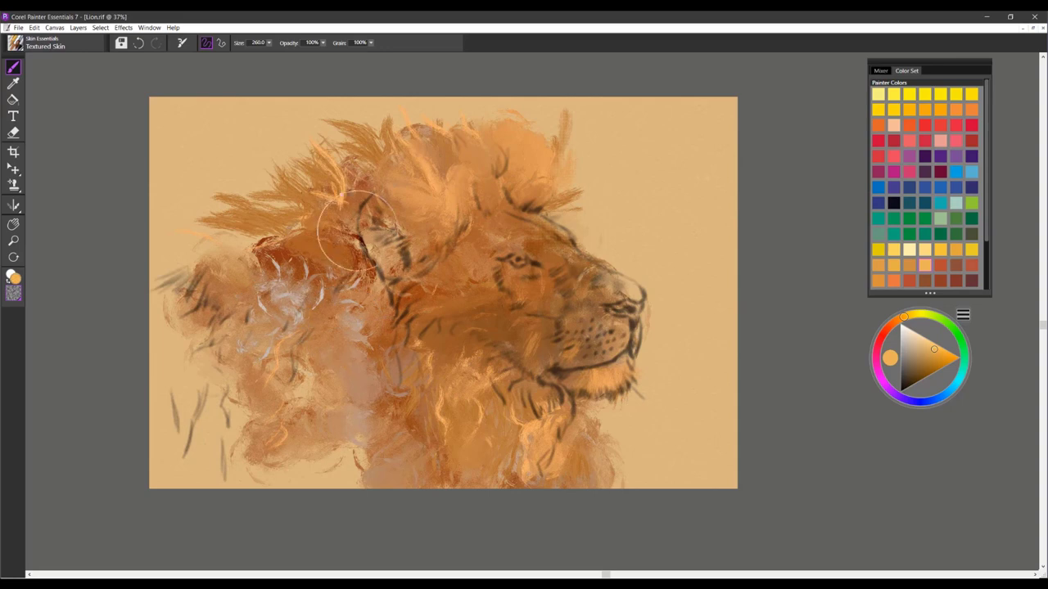
Paint over the mane behind the lion's ear in Lion.rif with the Textured Skin brush at size 260 in light orange
left_click_drag(339, 204, 331, 204)
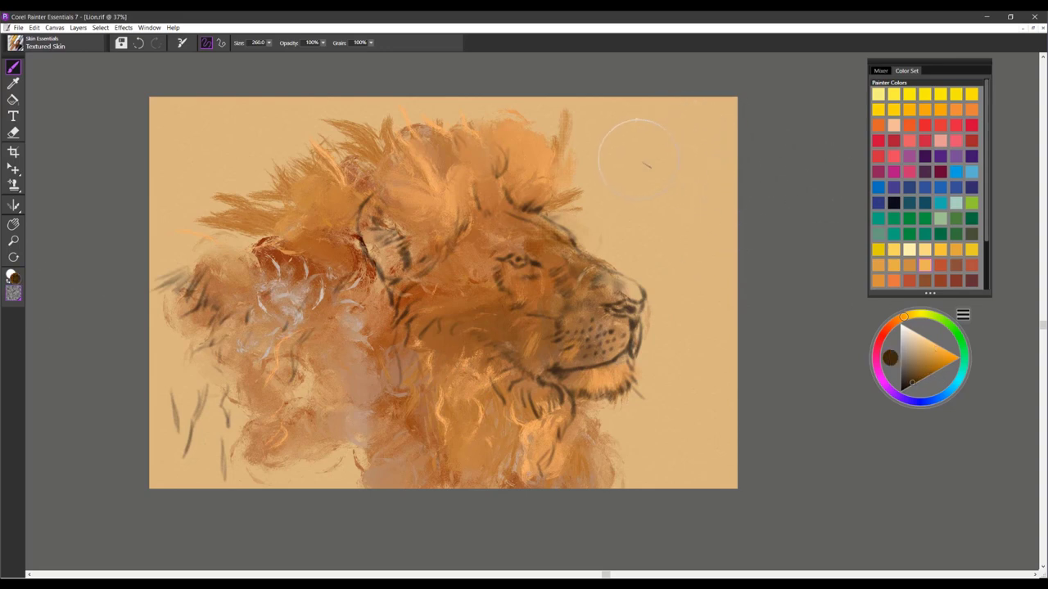
Paint overlapping Textured Skin samples in dark brown, golden yellow and coral red on the empty background above the lion's nose
mouse_move(638, 159)
left_mouse_down()
mouse_move(661, 165)
mouse_move(667, 149)
mouse_move(648, 203)
mouse_move(673, 196)
mouse_move(743, 253)
mouse_move(647, 156)
mouse_move(698, 137)
mouse_move(647, 164)
mouse_move(722, 181)
mouse_move(652, 158)
mouse_move(642, 136)
left_mouse_up()
left_click(934, 349)
mouse_move(710, 147)
left_mouse_down()
mouse_move(659, 185)
mouse_move(638, 169)
mouse_move(666, 167)
mouse_move(653, 156)
mouse_move(671, 163)
mouse_move(638, 148)
mouse_move(687, 176)
mouse_move(662, 201)
mouse_move(713, 218)
mouse_move(696, 229)
mouse_move(643, 221)
mouse_move(702, 237)
mouse_move(692, 221)
mouse_move(702, 151)
mouse_move(667, 122)
left_mouse_up()
left_click(925, 142)
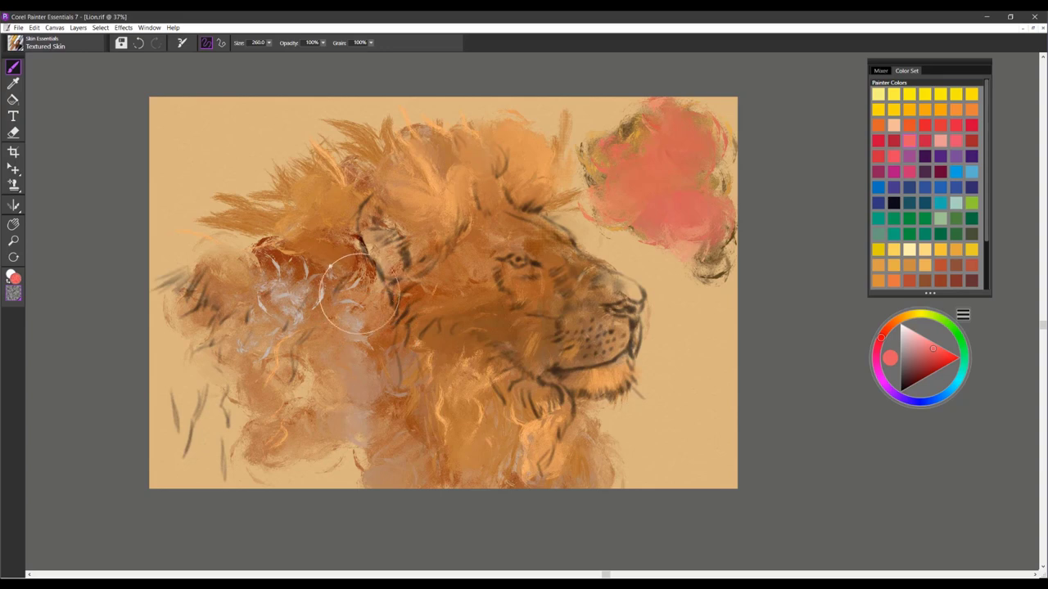
Undo all the coral, yellow and dark brown sample strokes on the background above the lion's nose
key("ctrl+z")
key("ctrl+z")
key("ctrl+z")
key("ctrl+z")
key("ctrl+z")
key("ctrl+z")
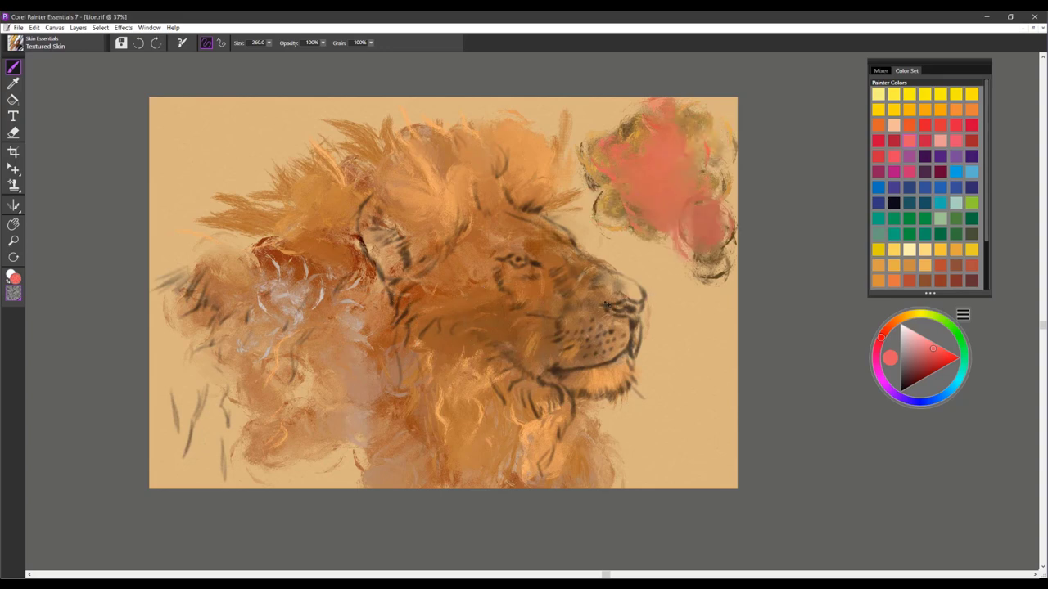
key("ctrl+z")
key("ctrl+z")
key("ctrl+z")
key("ctrl+z")
key("ctrl+z")
key("ctrl+z")
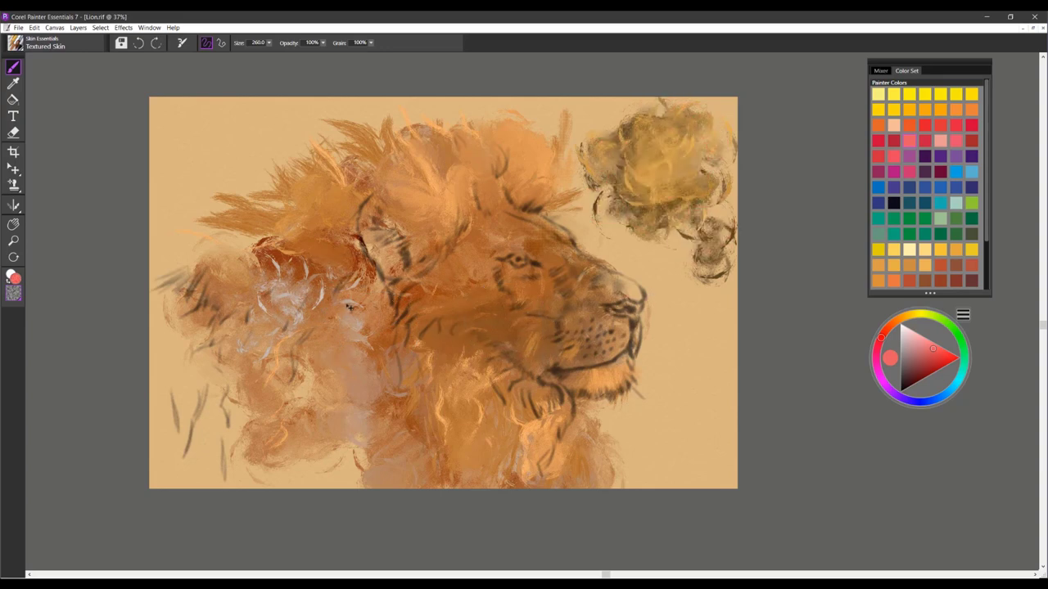
key("ctrl+z")
key("ctrl+z")
key("ctrl+z")
key("ctrl+z")
key("ctrl+z")
key("ctrl+z")
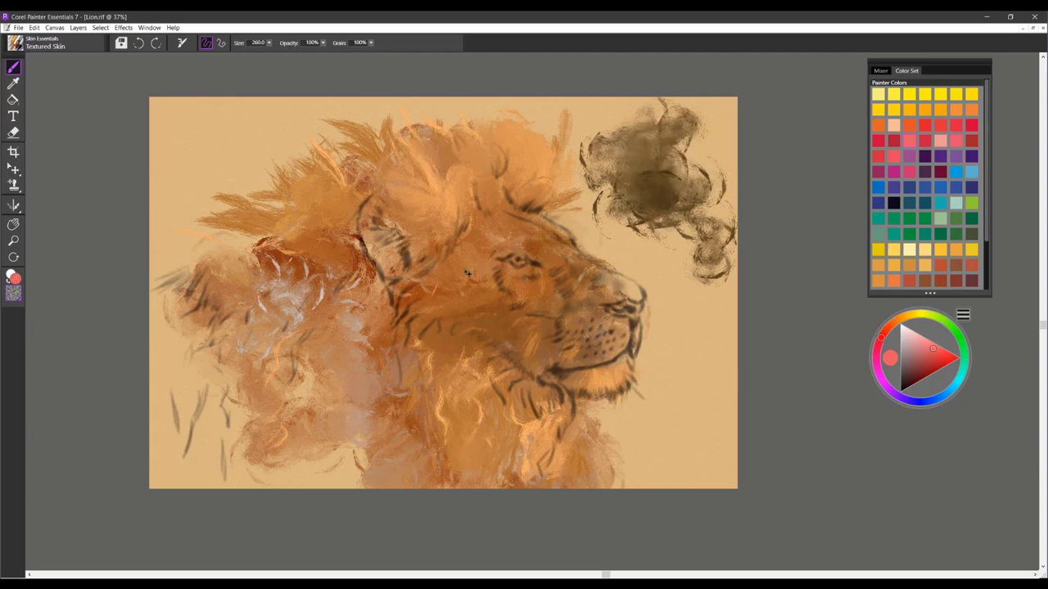
key("ctrl+z")
key("ctrl+z")
key("ctrl+z")
key("ctrl+z")
key("ctrl+z")
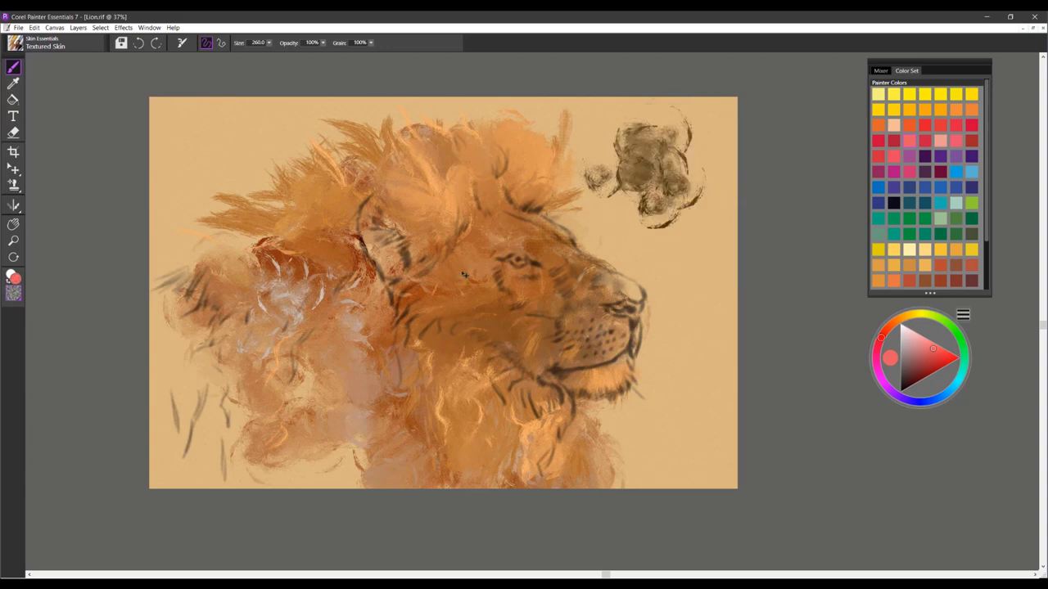
key("ctrl+z")
key("ctrl+z")
key("ctrl+z")
key("ctrl+z")
key("ctrl+z")
key("ctrl+z")
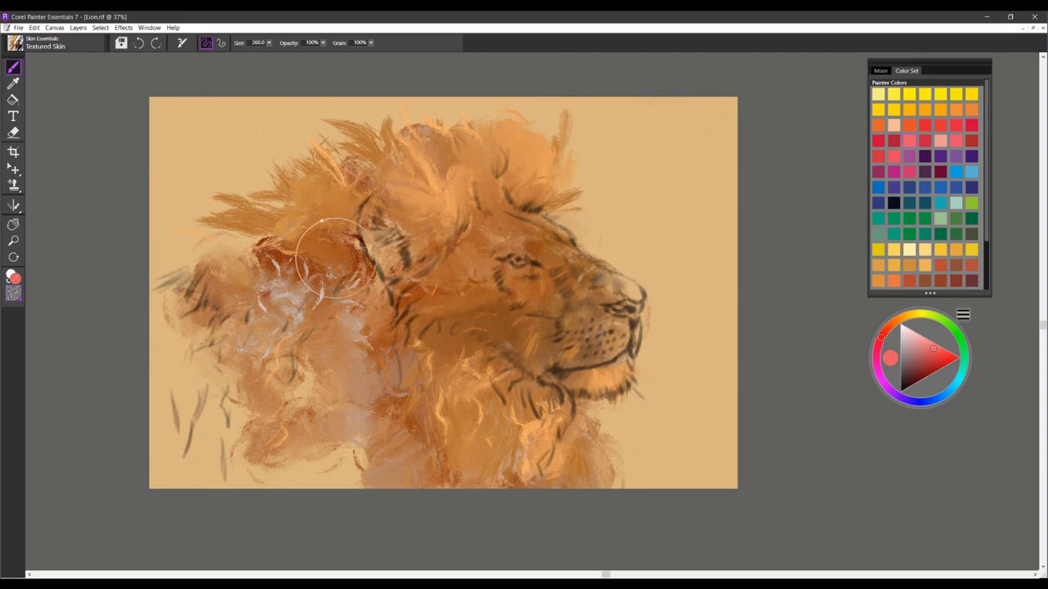
Paint a coral patch on the lion's lower mane, and texture the cheek and upper mane with browns sampled from the fur
mouse_move(329, 465)
left_mouse_down()
mouse_move(350, 470)
mouse_move(246, 465)
left_mouse_up()
left_click(410, 433, "alt")
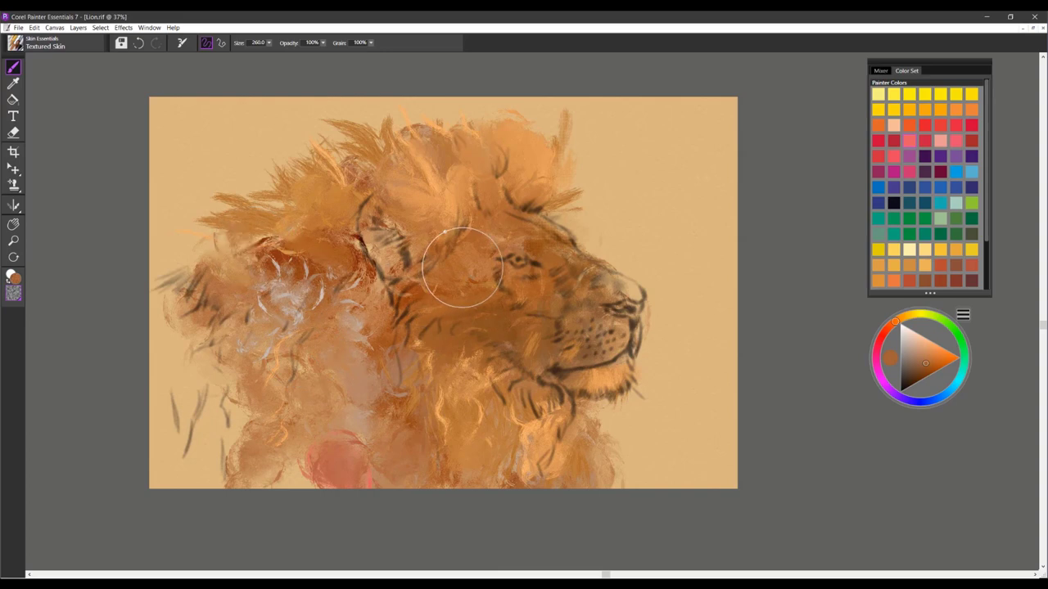
left_click(411, 300, "alt")
mouse_move(466, 277)
left_mouse_down()
mouse_move(442, 302)
mouse_move(467, 256)
left_mouse_up()
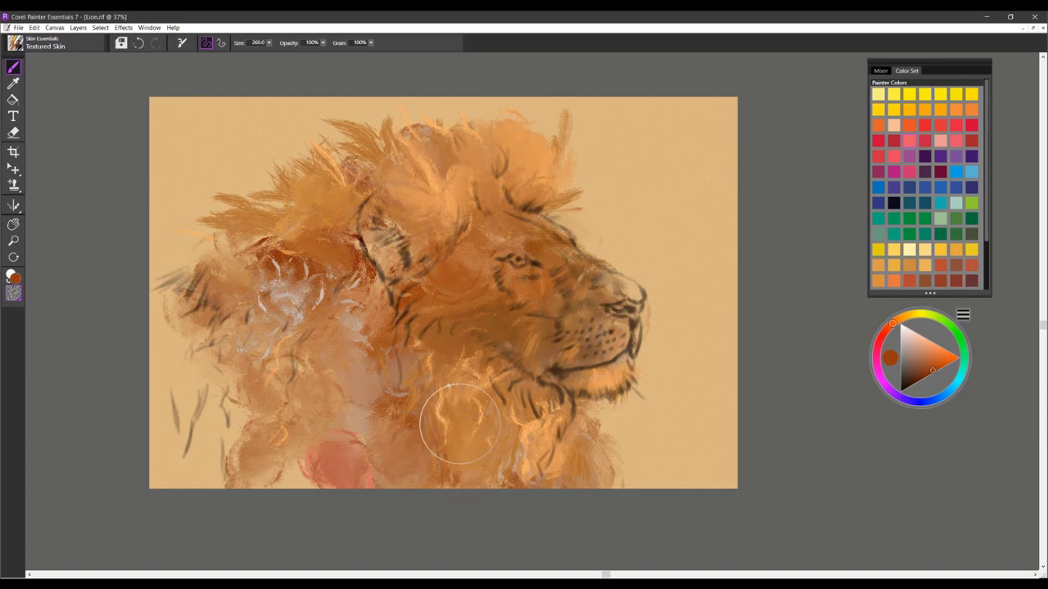
left_click_drag(440, 135, 439, 155)
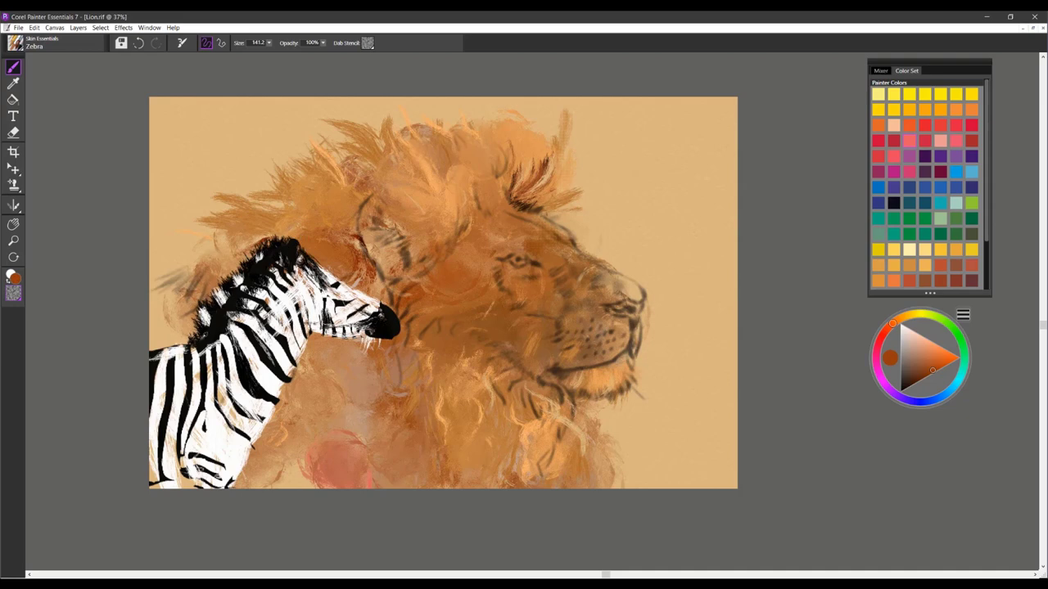
With the Zebra brush at size 141.2, extend the zebra's mane in sampled black and add sampled brown hairs above the lion's forehead
left_click(221, 307, "alt")
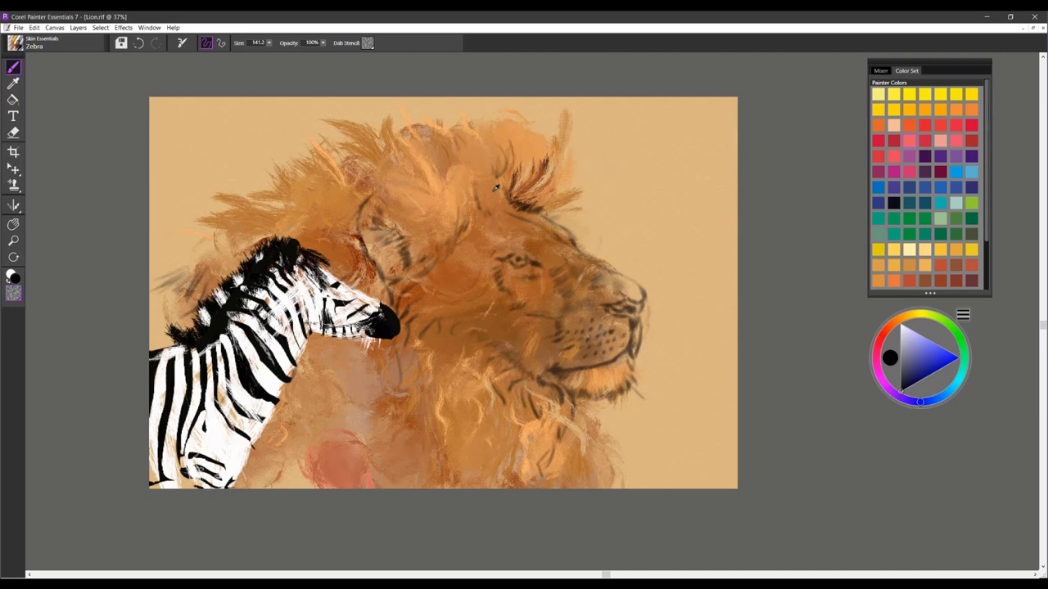
left_click(495, 187, "alt")
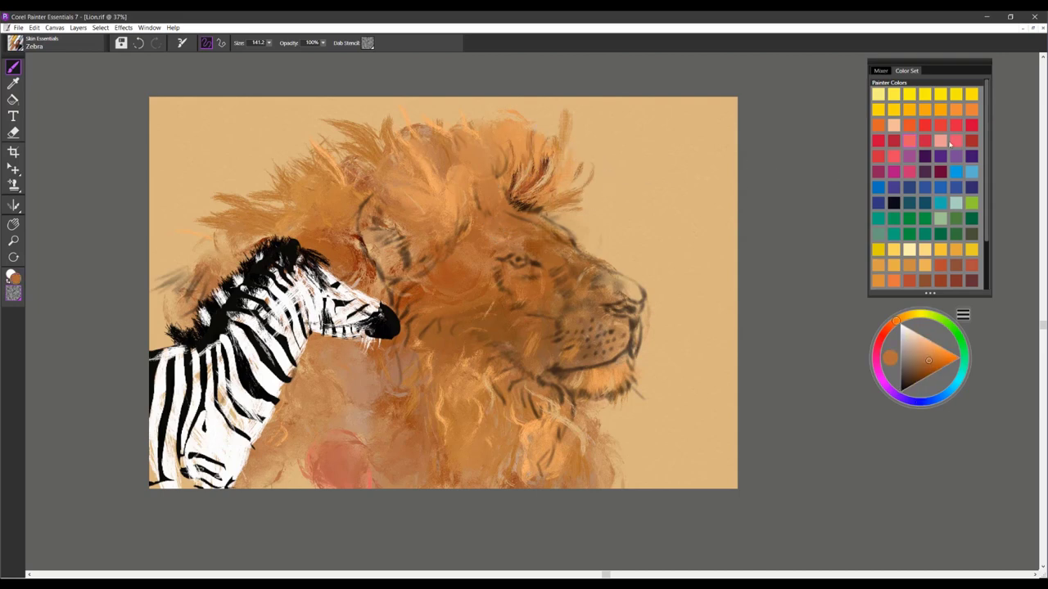
Paint near-black Zebra brush stripes on the background in front of the lion's face, and sample black from the zebra's mane
left_click(893, 203)
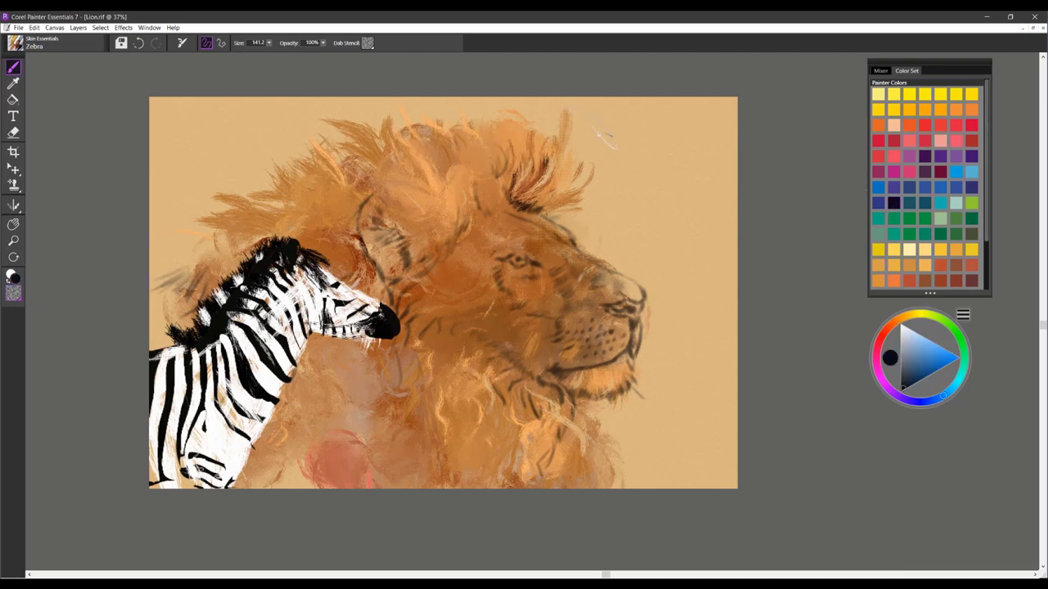
left_click_drag(609, 139, 688, 216)
left_click_drag(640, 136, 740, 213)
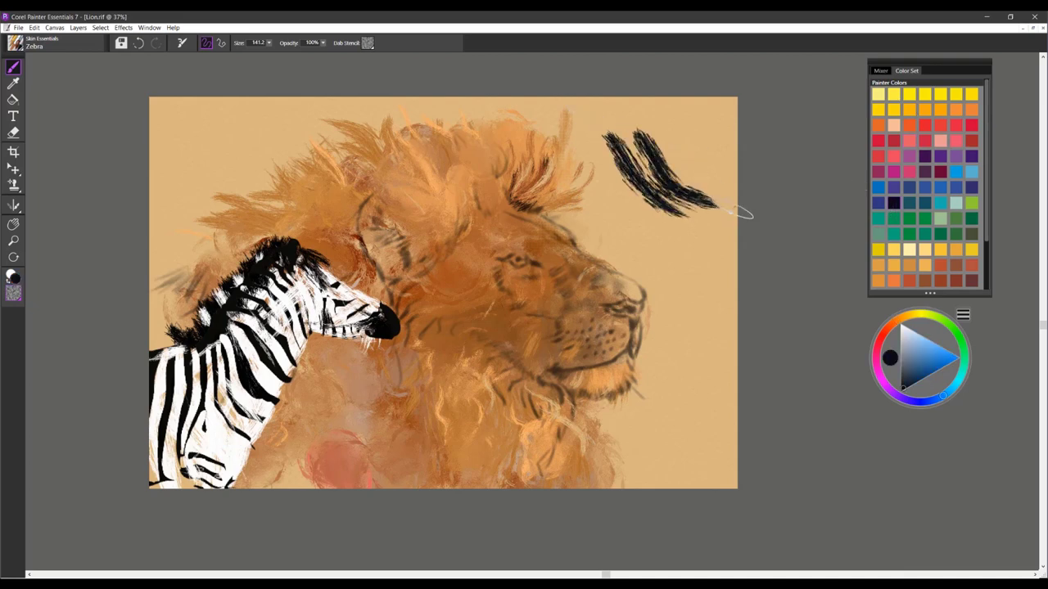
left_click_drag(660, 145, 735, 199)
mouse_move(597, 180)
left_mouse_down()
mouse_move(694, 293)
mouse_move(659, 427)
left_mouse_up()
left_click_drag(705, 344, 678, 470)
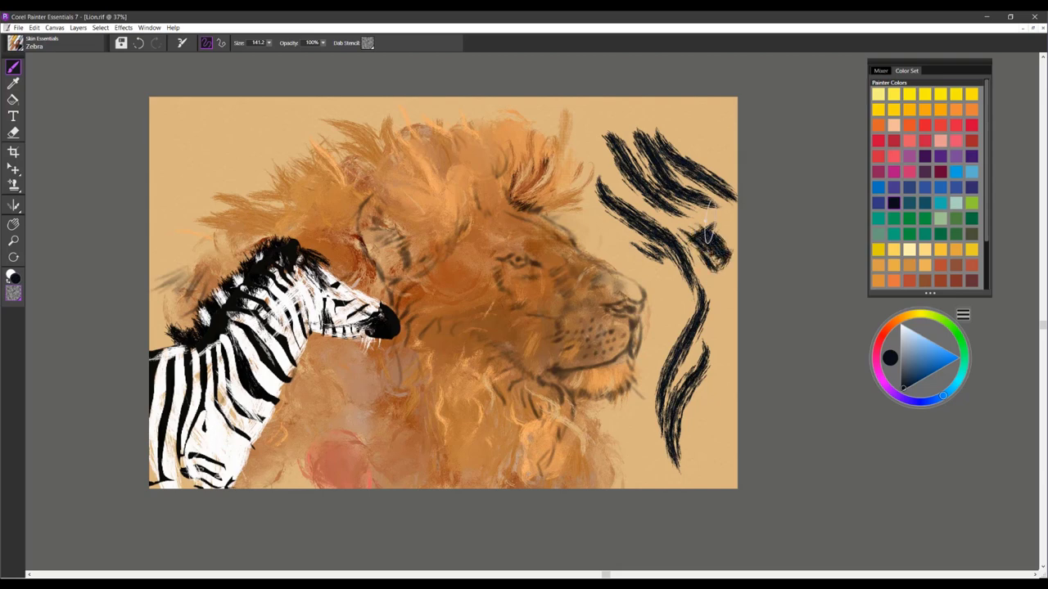
mouse_move(684, 113)
left_mouse_down()
mouse_move(722, 143)
mouse_move(708, 111)
mouse_move(735, 141)
left_mouse_up()
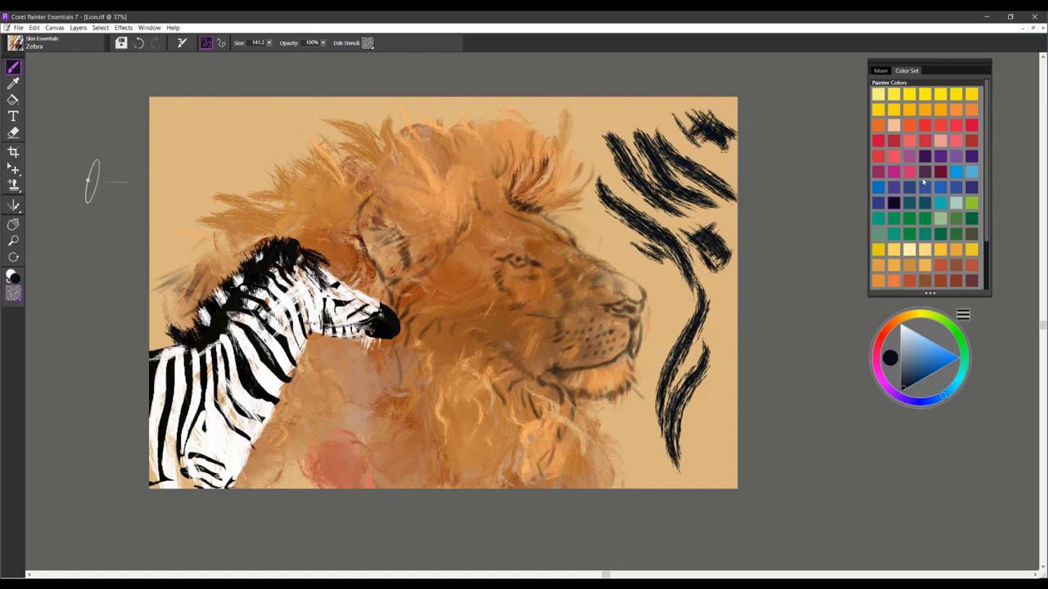
left_click(196, 335, "alt")
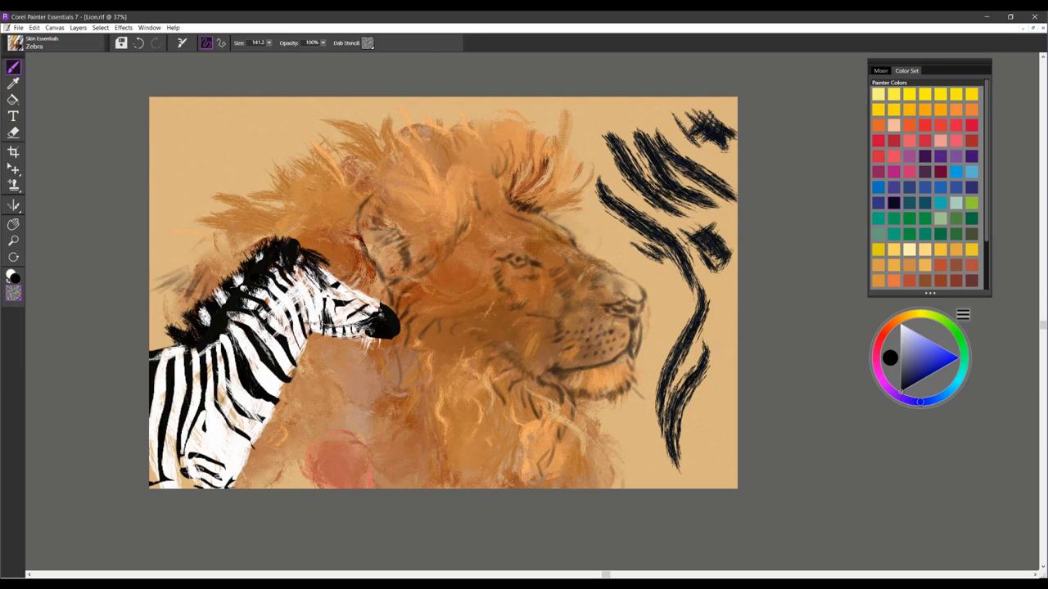
Extend the base of the zebra's mane with black hairs, and break up the mane with streaks of white sampled from the coat
left_click_drag(187, 329, 167, 335)
left_click(206, 319, "alt")
mouse_move(214, 299)
left_mouse_down()
mouse_move(210, 317)
mouse_move(227, 307)
left_mouse_up()
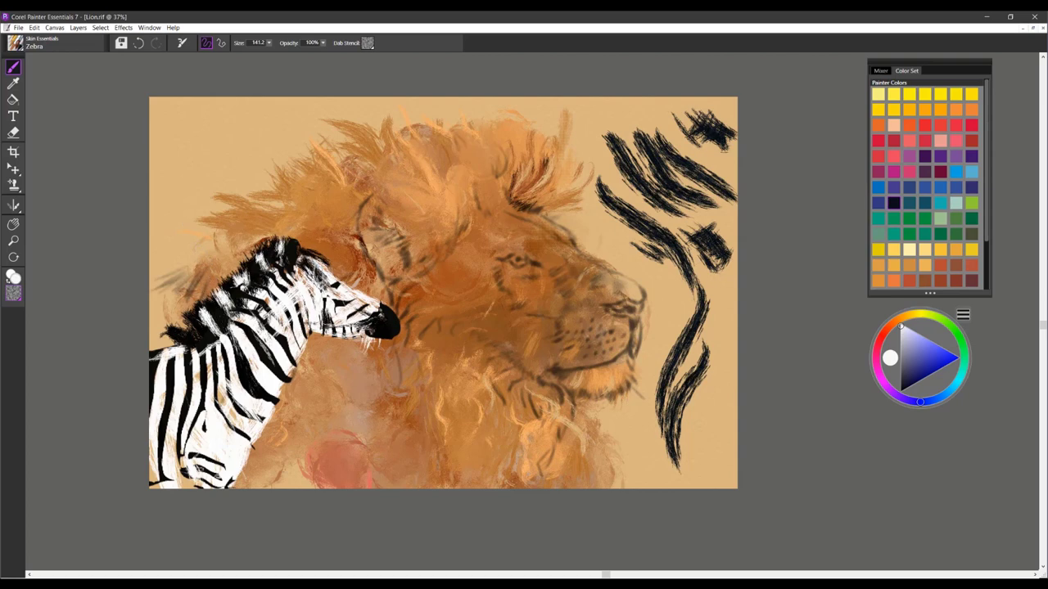
Sample black from the zebra's muzzle and paint finer stripes on its face with the Zebra brush at size 54.7
left_click(385, 324, "alt")
mouse_move(337, 280)
left_mouse_down()
mouse_move(375, 303)
mouse_move(353, 318)
left_mouse_up()
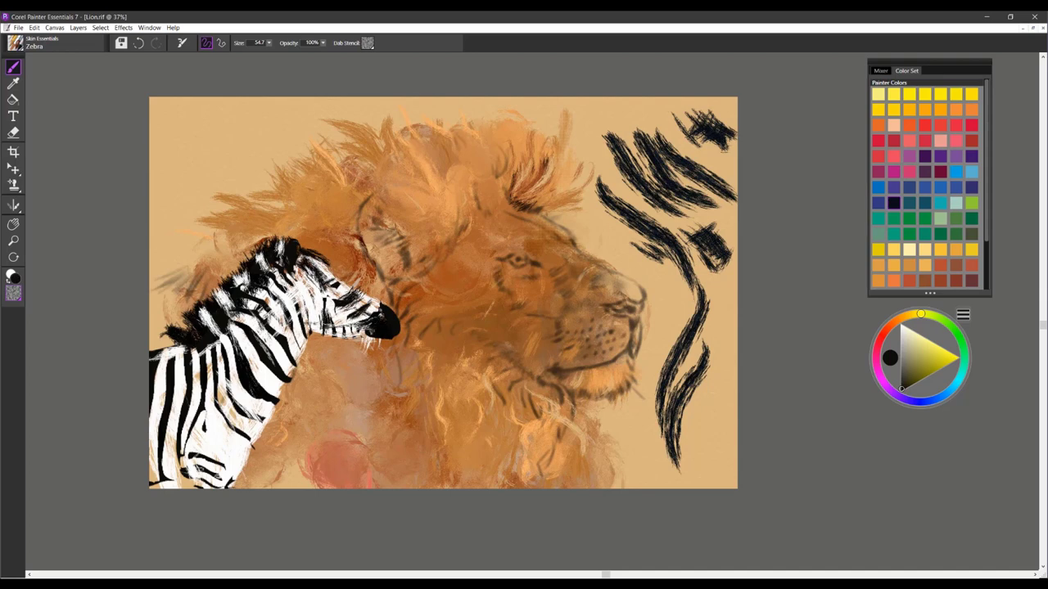
mouse_move(330, 297)
left_mouse_down()
mouse_move(326, 325)
mouse_move(343, 331)
left_mouse_up()
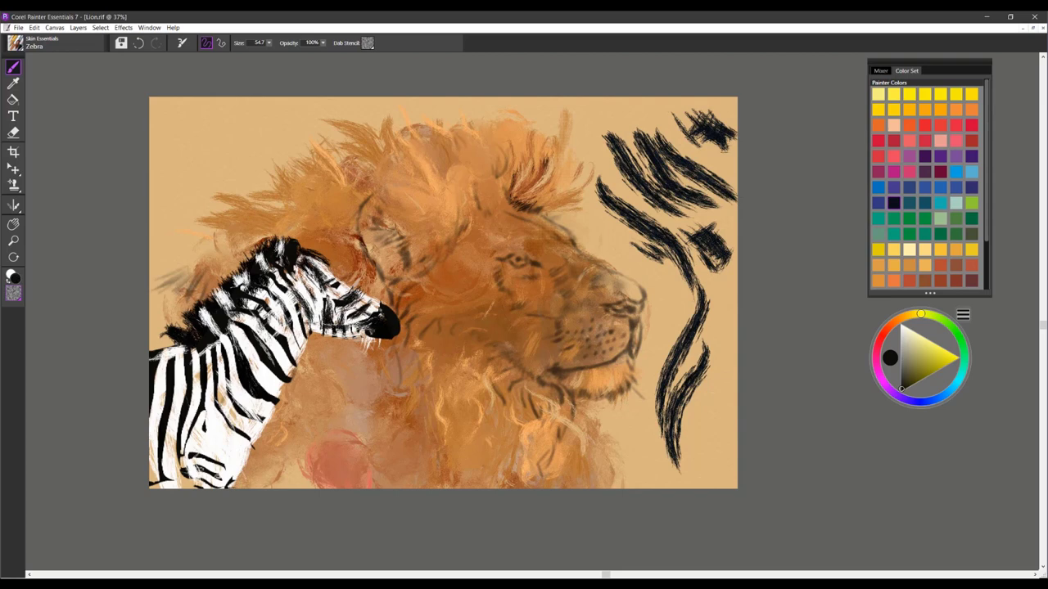
Add fine black stripes along the zebra's neck, shoulder and chest edge, and a few strokes beneath the mane
left_click_drag(268, 303, 295, 339)
left_click_drag(224, 391, 247, 414)
left_click_drag(225, 349, 247, 440)
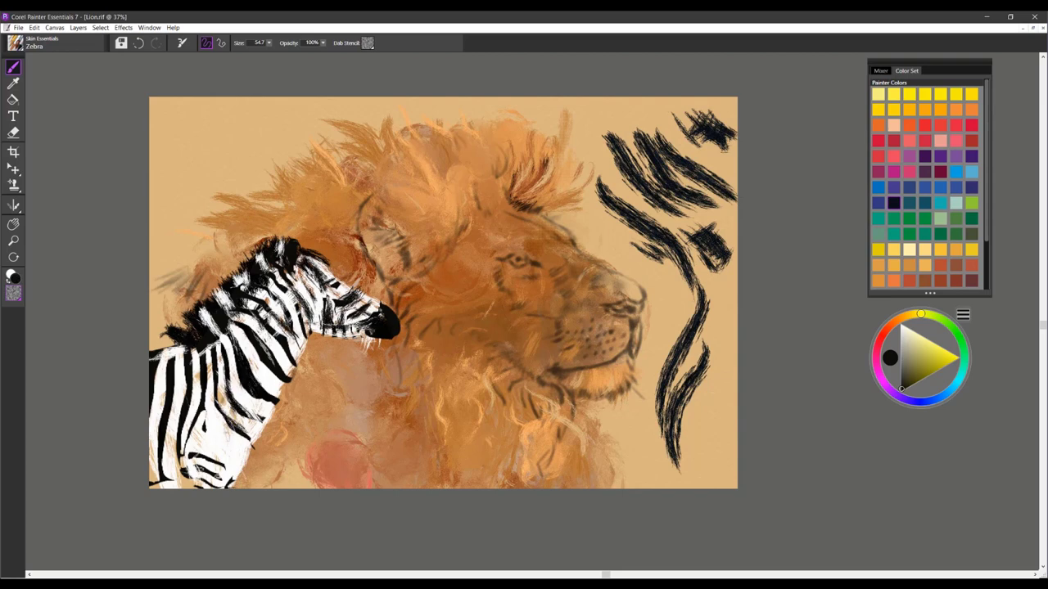
mouse_move(205, 407)
left_mouse_down()
mouse_move(189, 446)
mouse_move(232, 479)
left_mouse_up()
left_click_drag(247, 442, 226, 487)
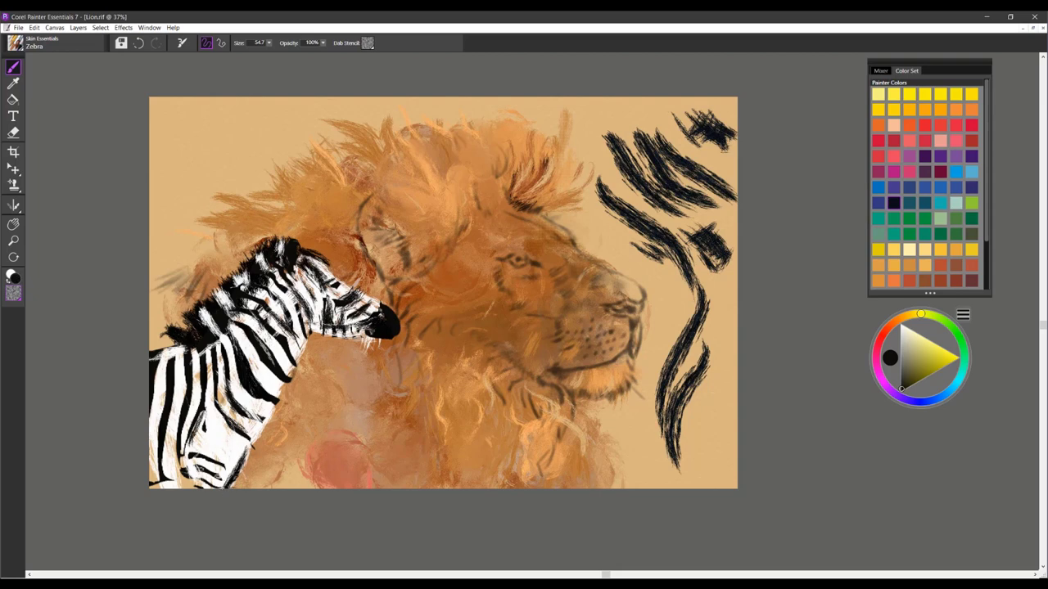
left_click_drag(271, 276, 289, 300)
Paint light hairs over the lion's forelock in sampled orange and tan, and across the mane above the ear at brush size 215.7
left_click_drag(446, 177, 529, 154)
left_click(456, 209, "alt")
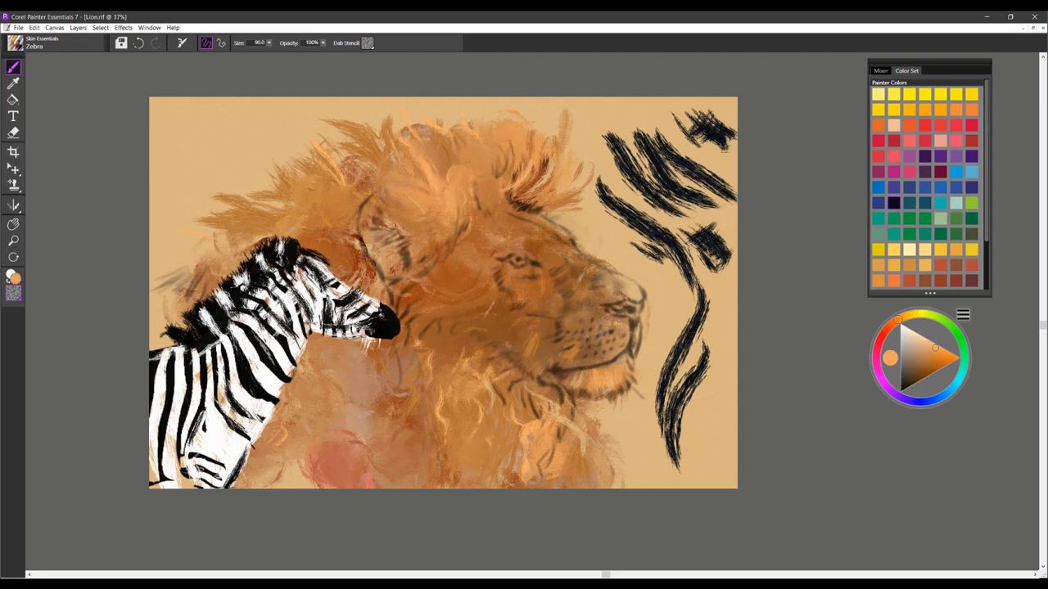
left_click(589, 168, "alt")
mouse_move(527, 201)
left_mouse_down()
mouse_move(542, 144)
mouse_move(532, 160)
left_mouse_up()
left_click_drag(536, 172, 568, 172)
left_click_drag(505, 184, 506, 182)
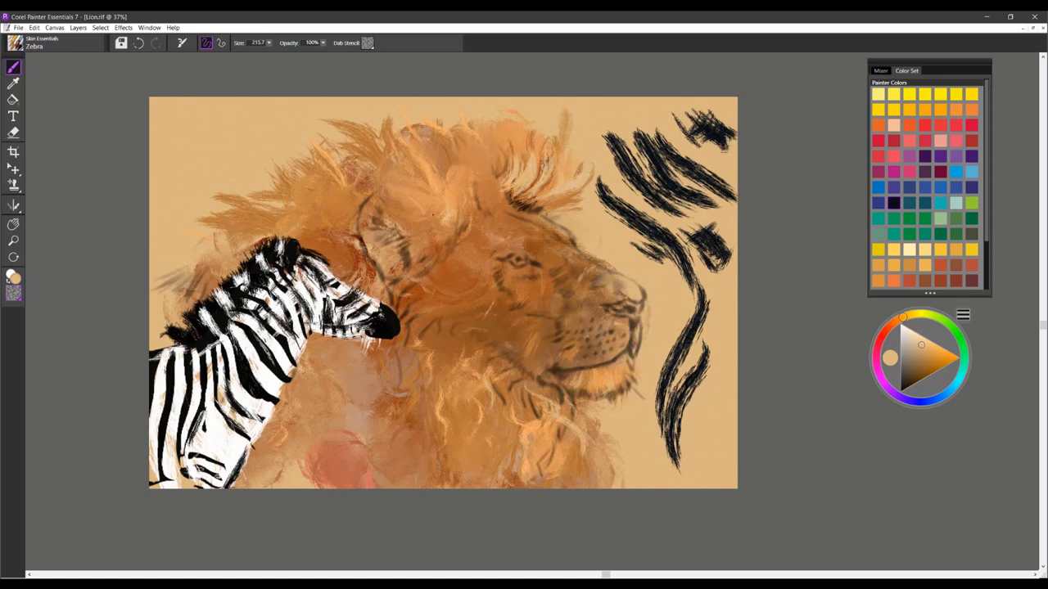
left_click_drag(455, 221, 387, 192)
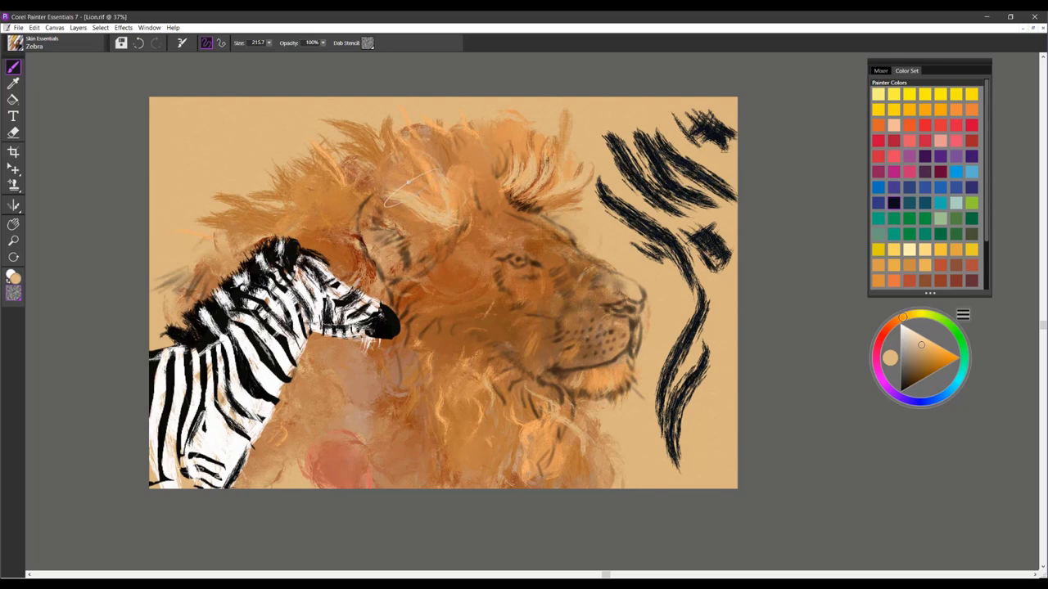